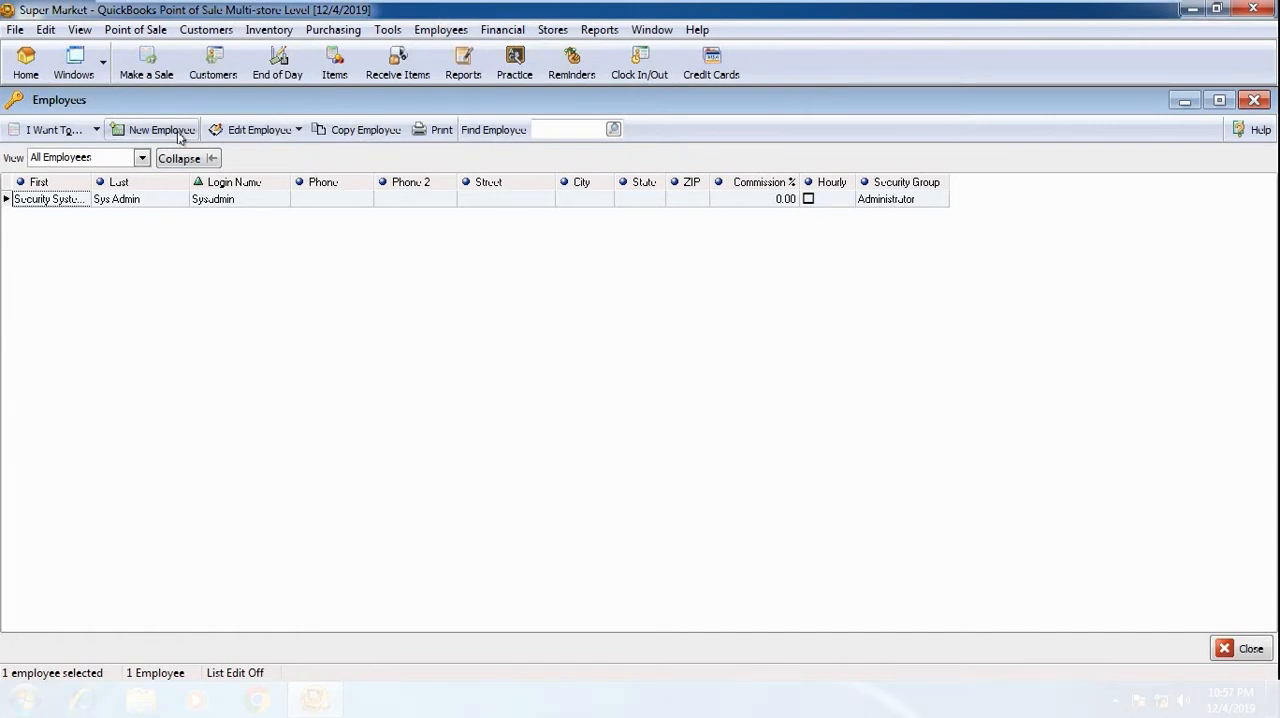
# Step: Open a blank new employee record and examine its name, address, phone, e-mail and commission fields
pyautogui.click(179, 136)
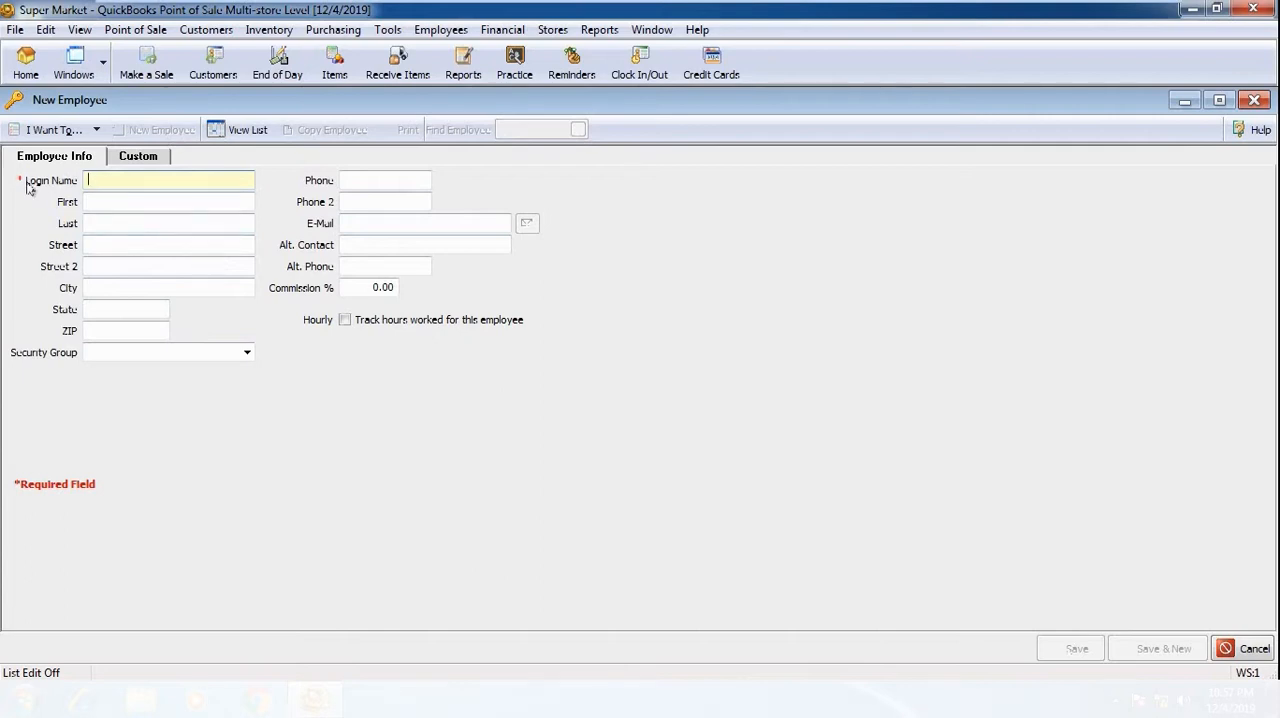
pyautogui.click(104, 203)
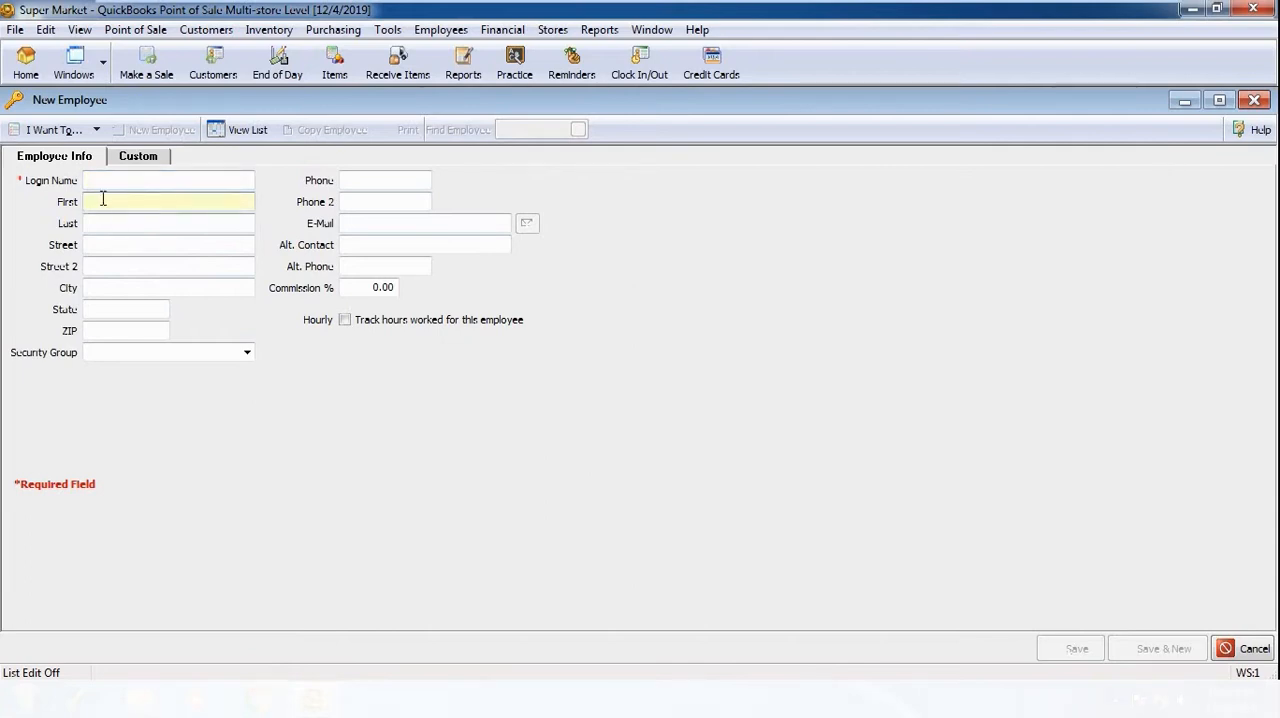
pyautogui.click(97, 224)
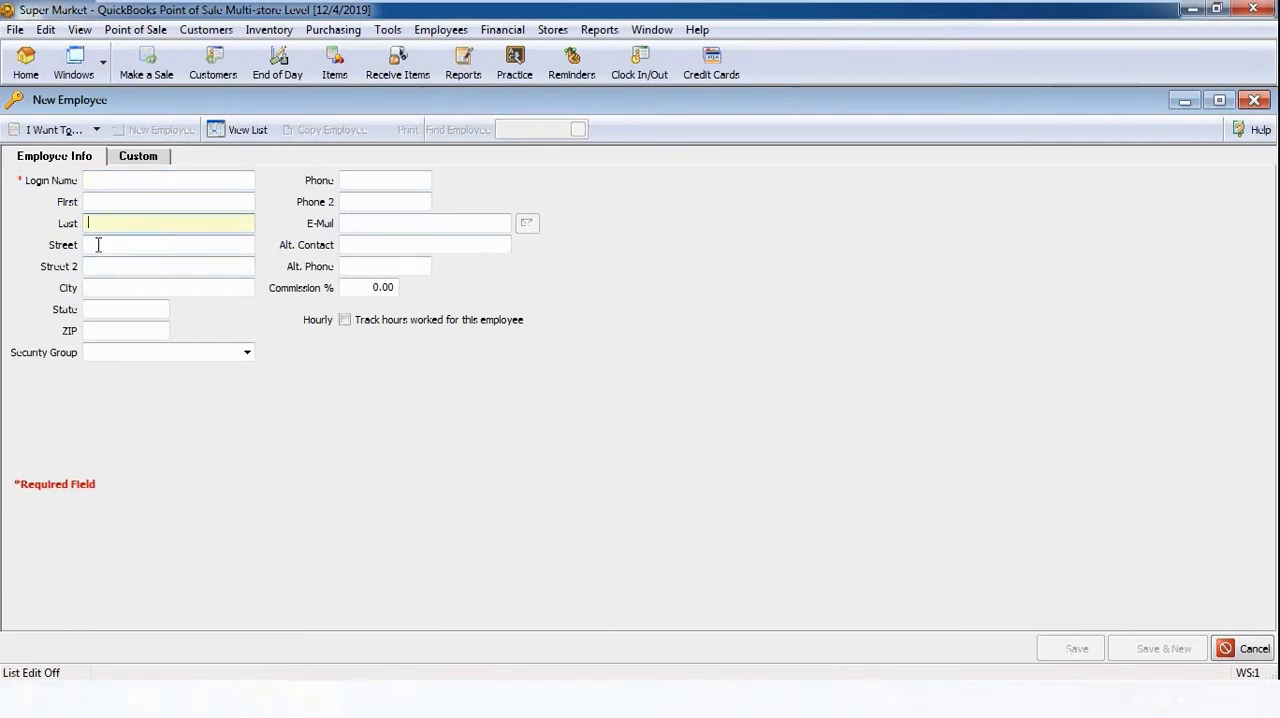
pyautogui.click(95, 266)
pyautogui.click(97, 288)
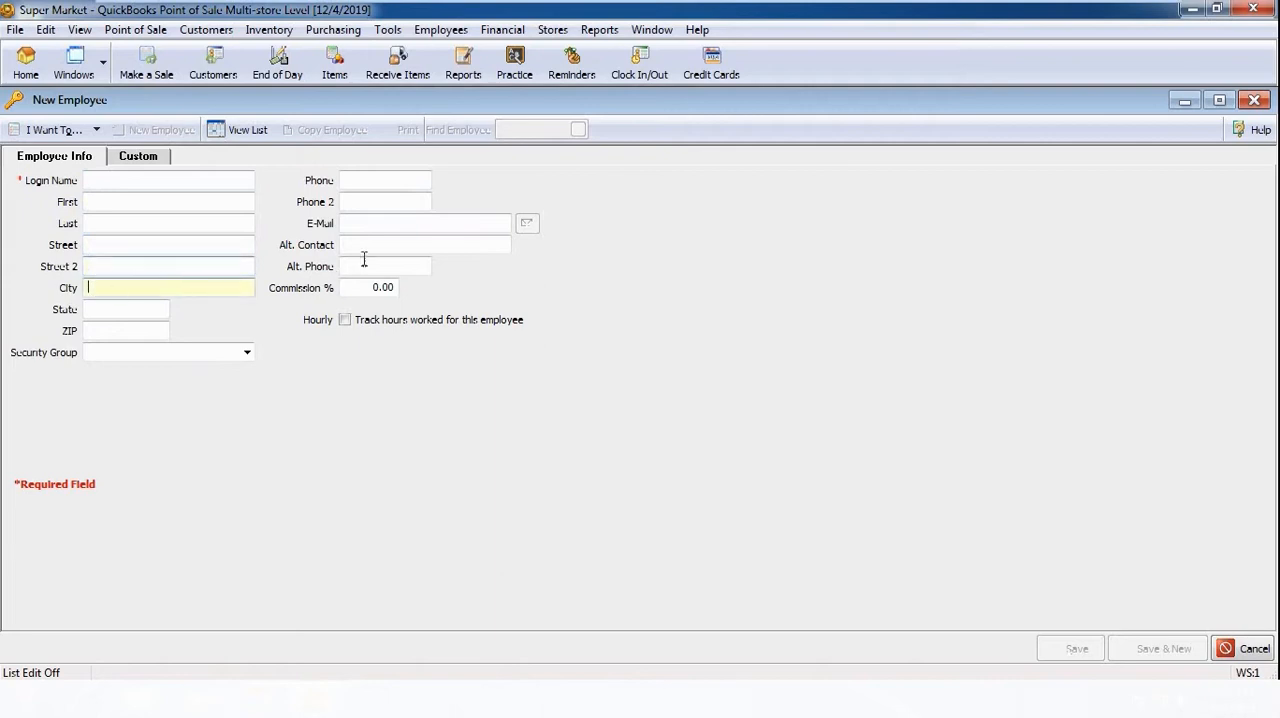
pyautogui.click(373, 180)
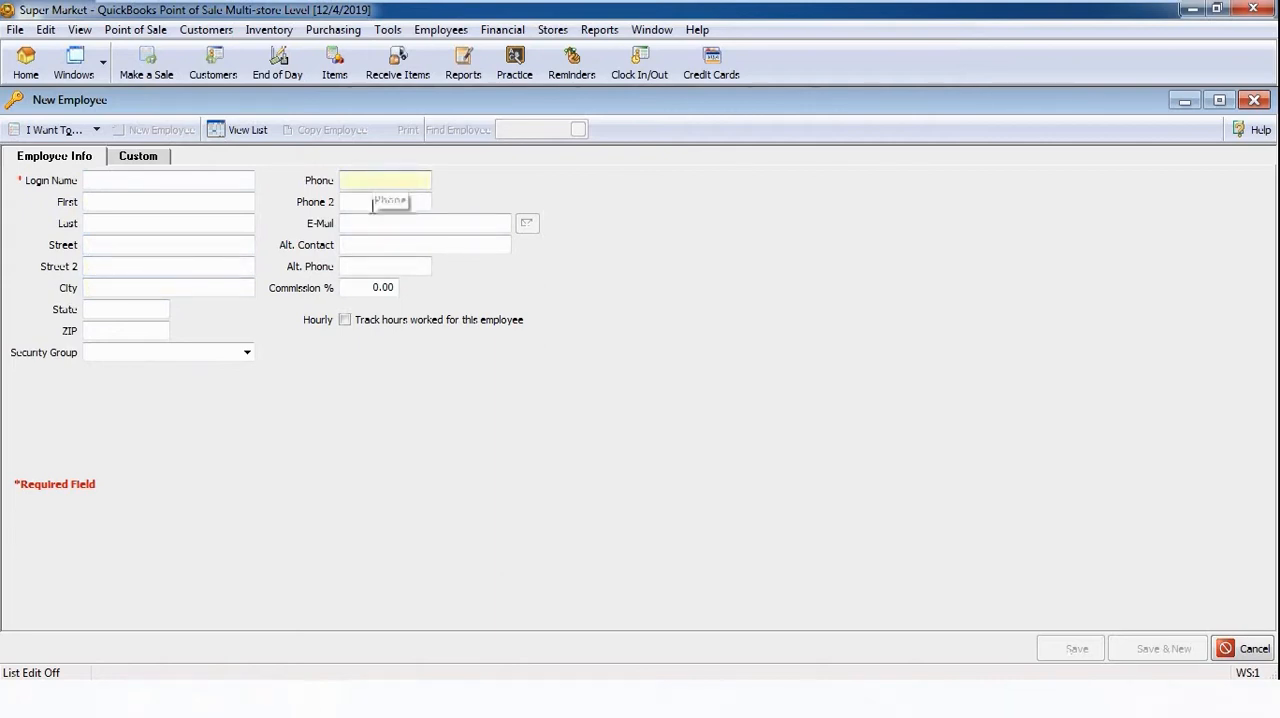
pyautogui.click(369, 222)
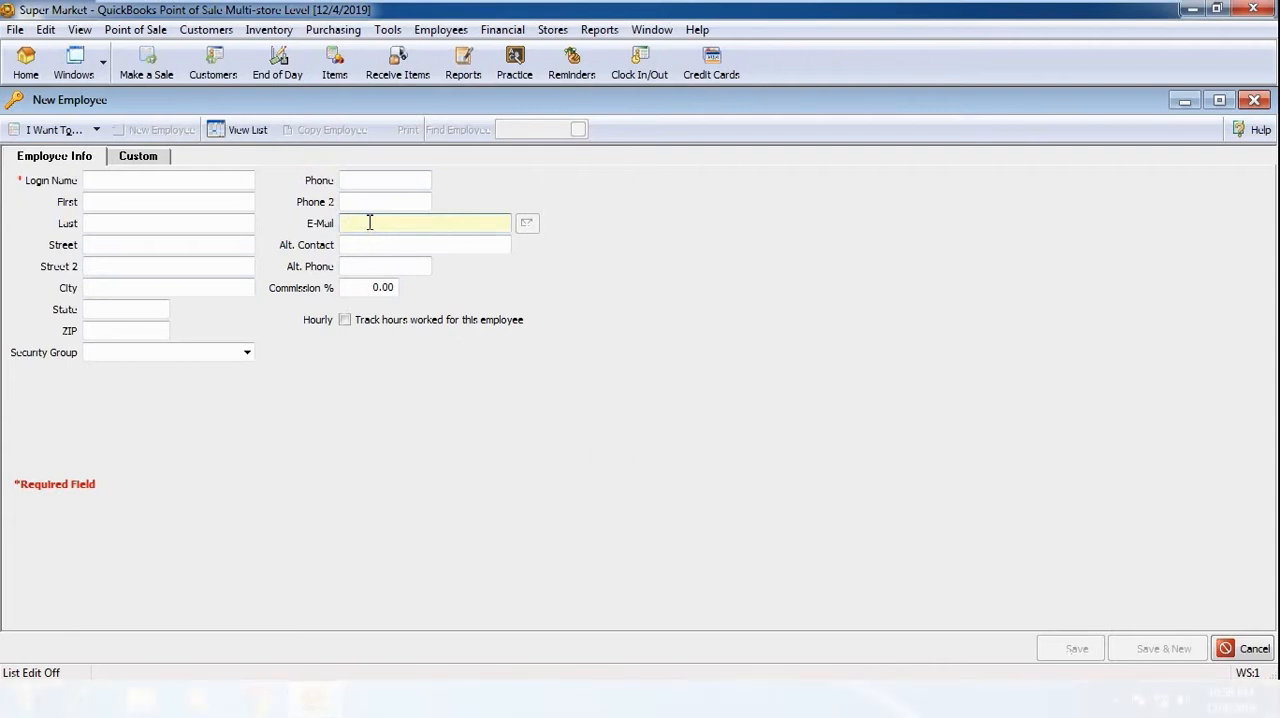
pyautogui.click(347, 288)
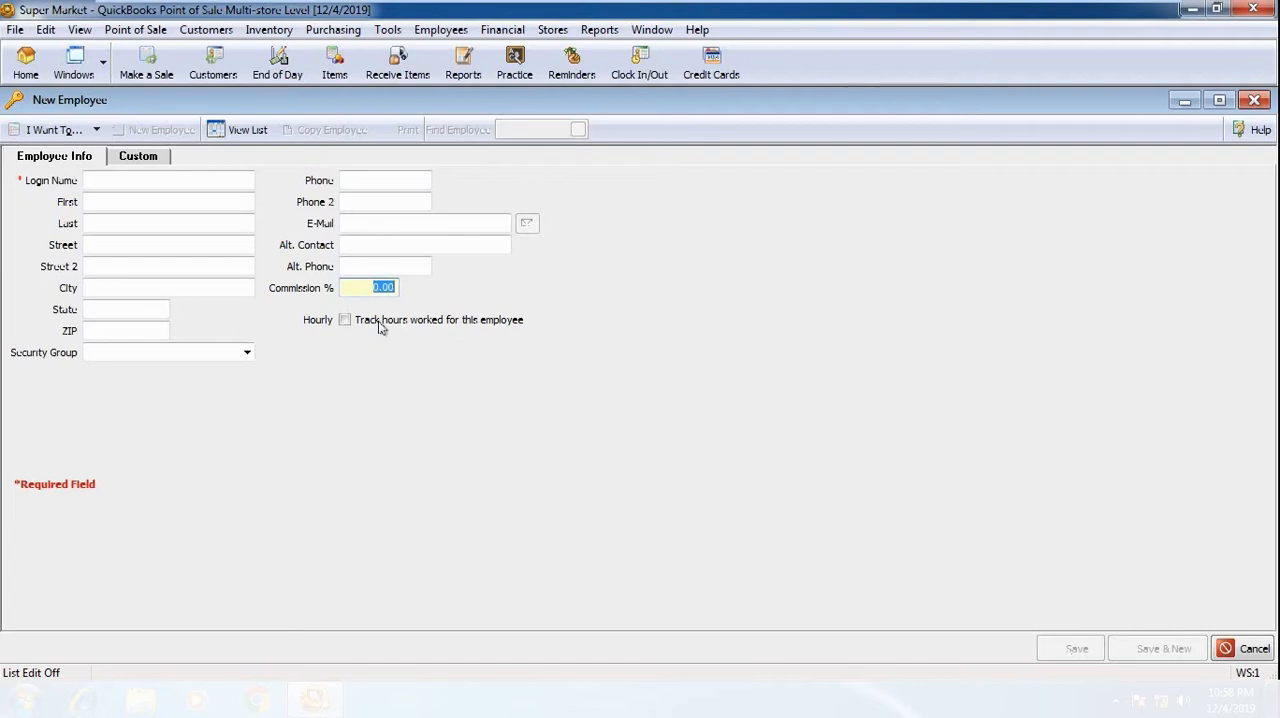
pyautogui.click(344, 320)
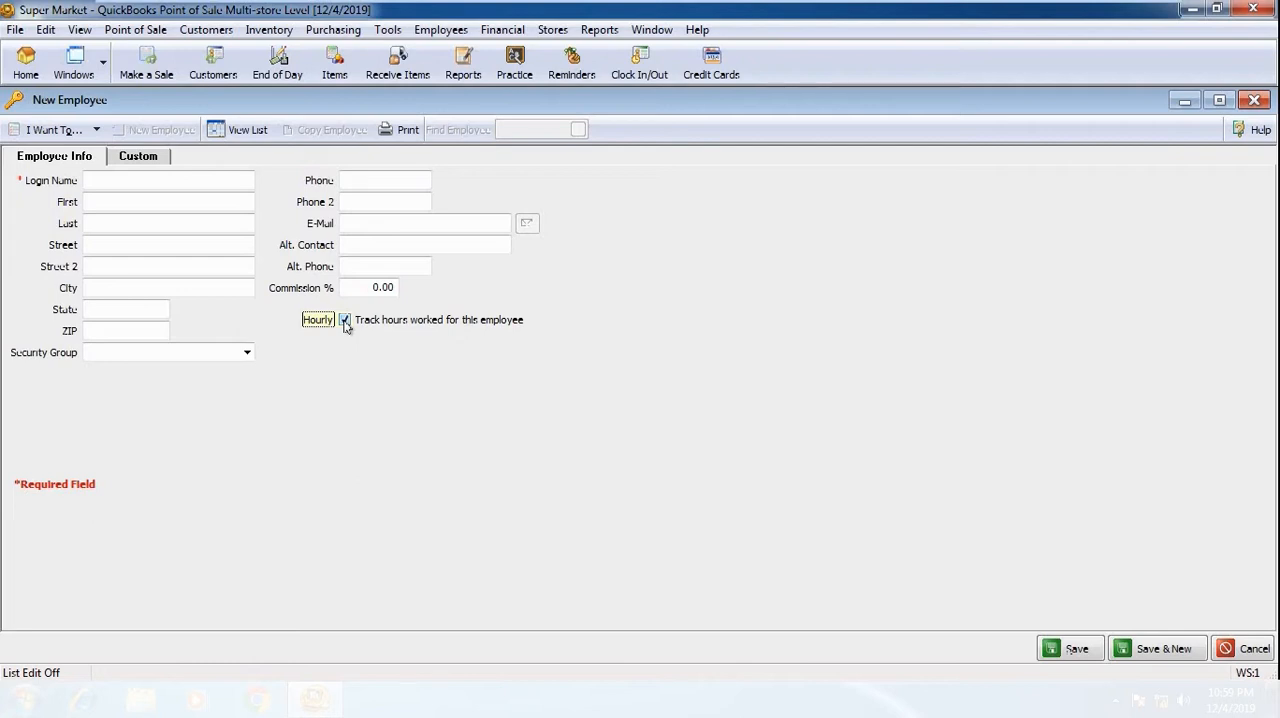
pyautogui.click(247, 353)
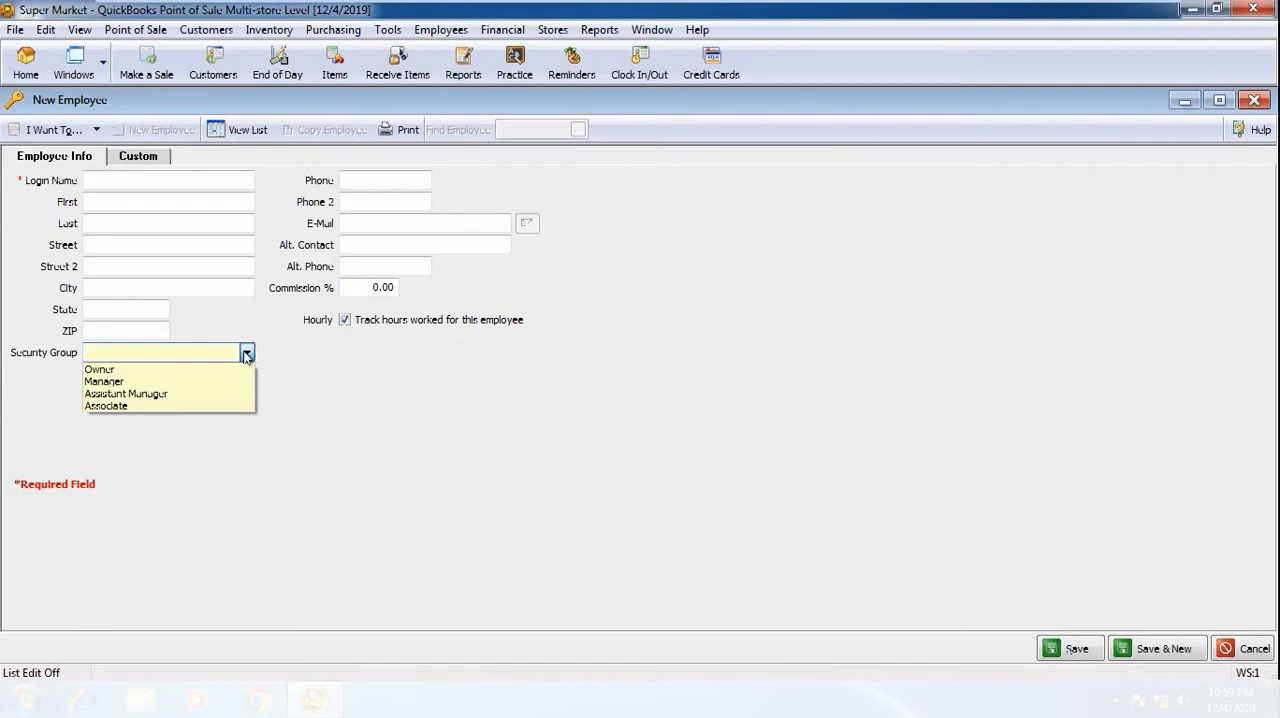
pyautogui.click(133, 385)
pyautogui.click(171, 360)
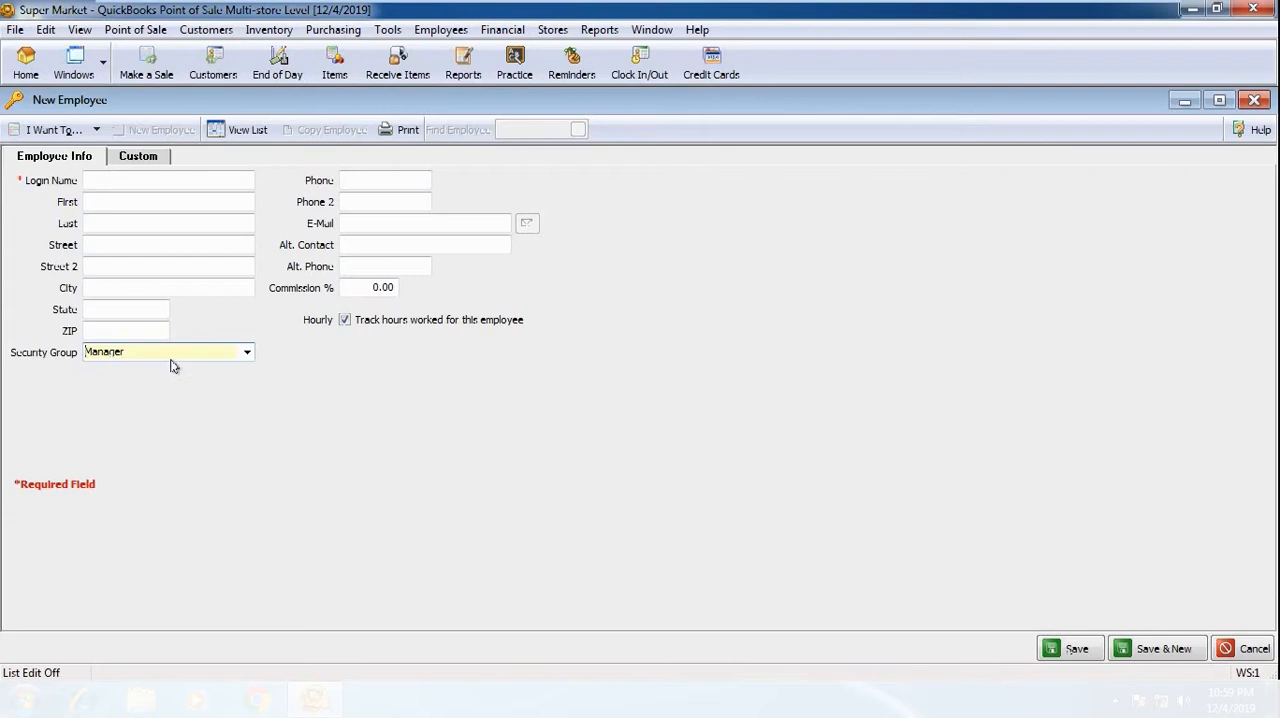
pyautogui.click(247, 352)
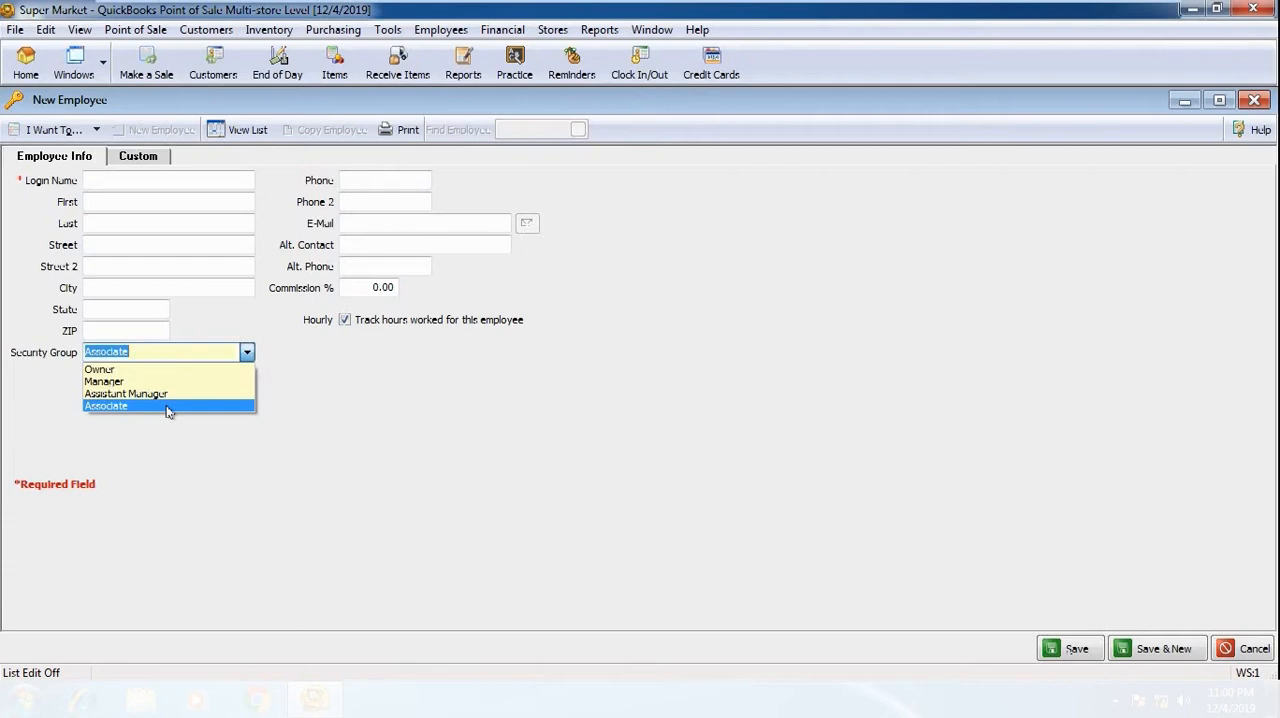
pyautogui.click(323, 373)
pyautogui.click(161, 185)
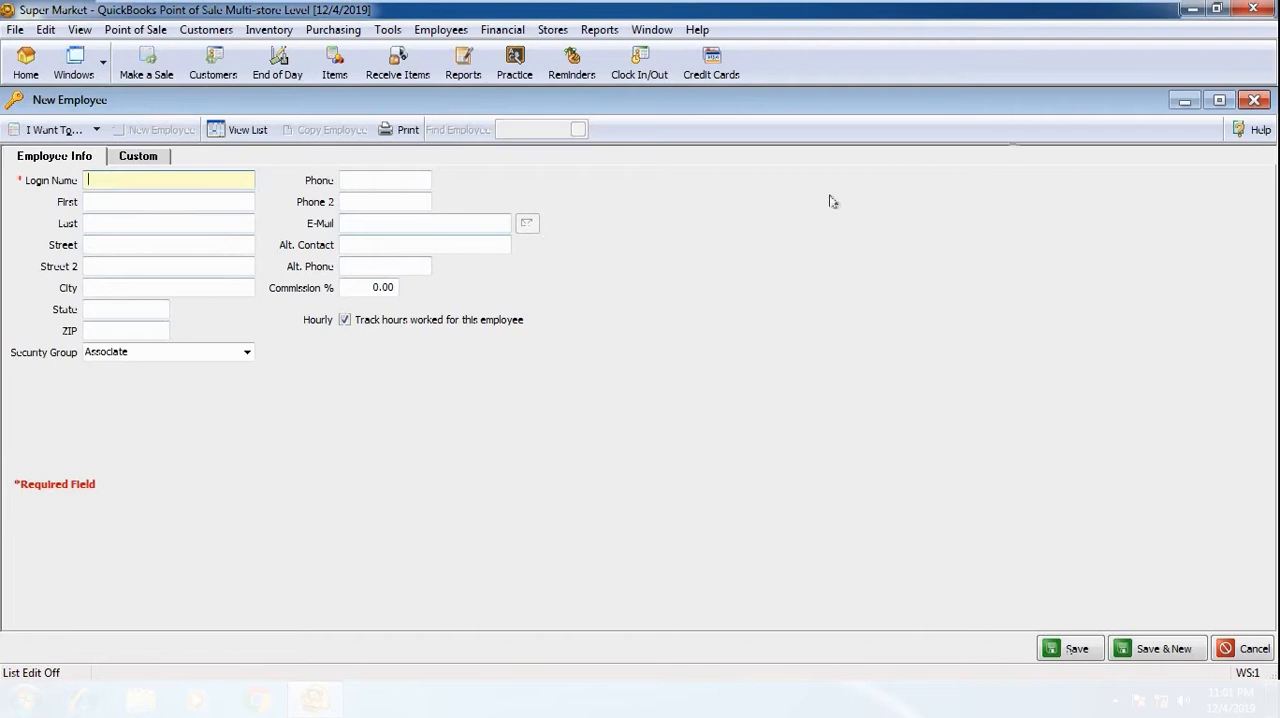
pyautogui.click(1254, 100)
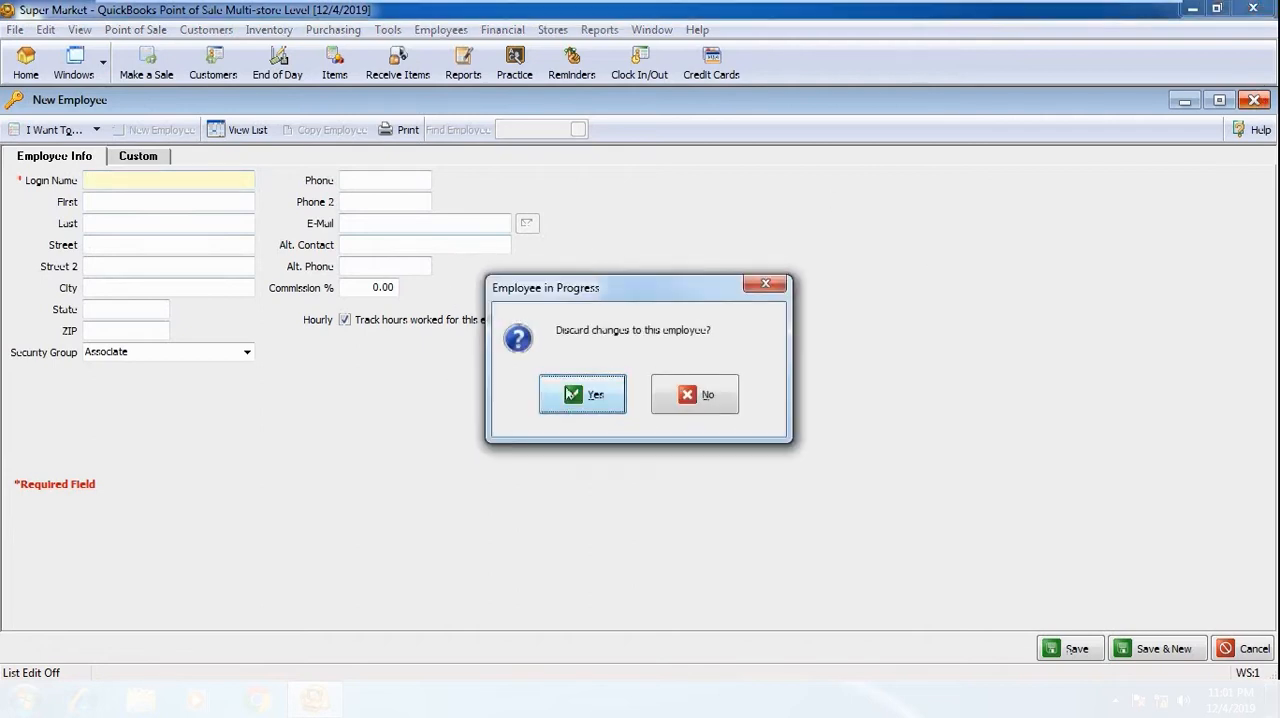
pyautogui.press('Return')
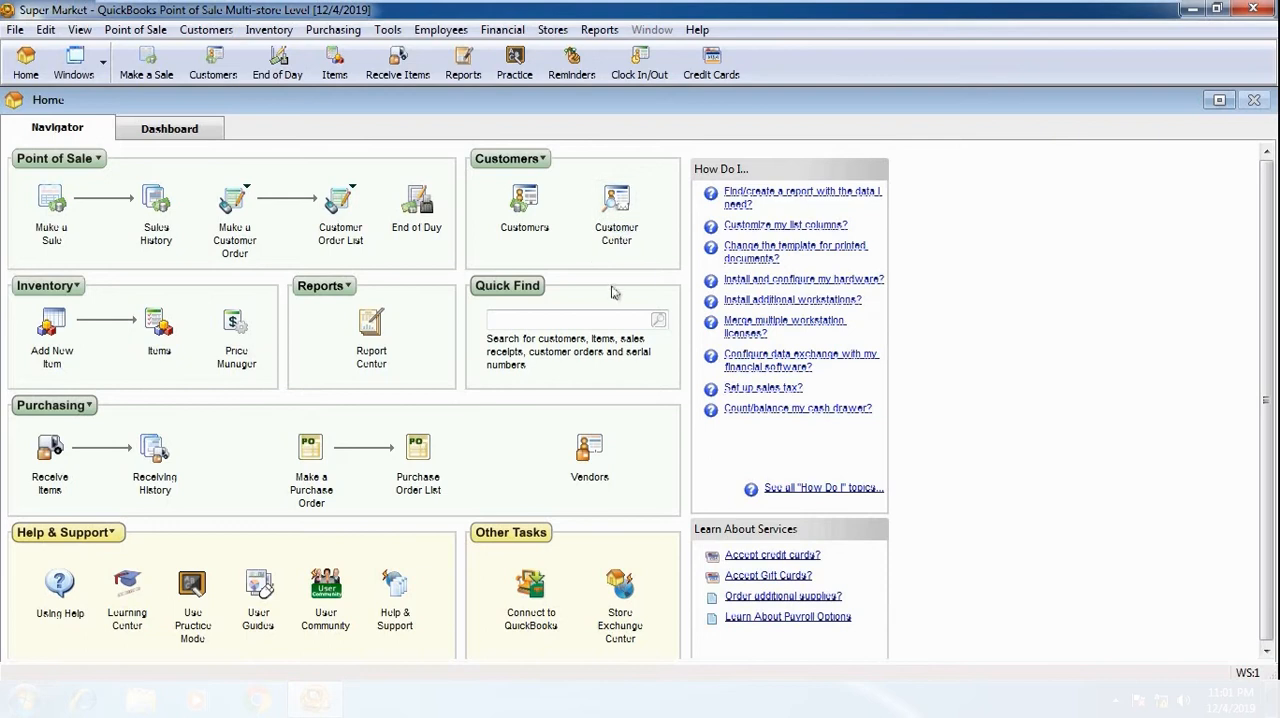
# Step: Open the company preferences and turn on the general option that requires users to log in
pyautogui.click(50, 31)
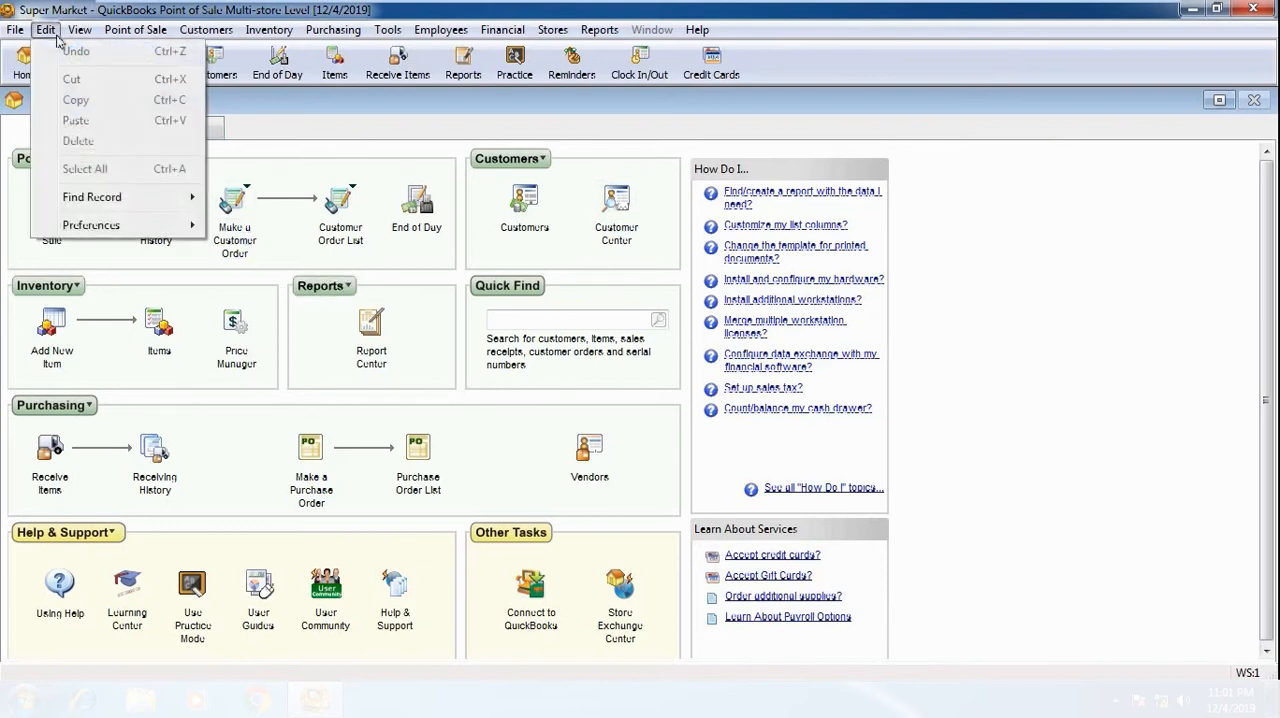
pyautogui.moveTo(133, 232)
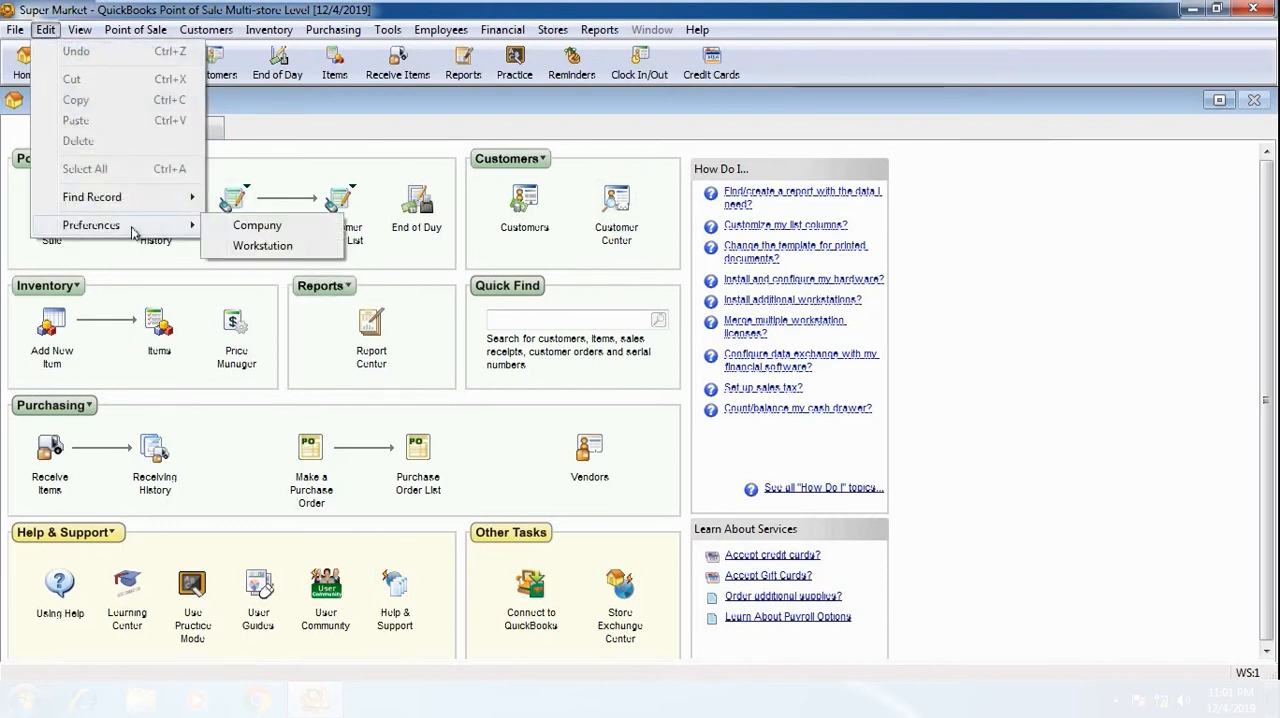
pyautogui.click(255, 226)
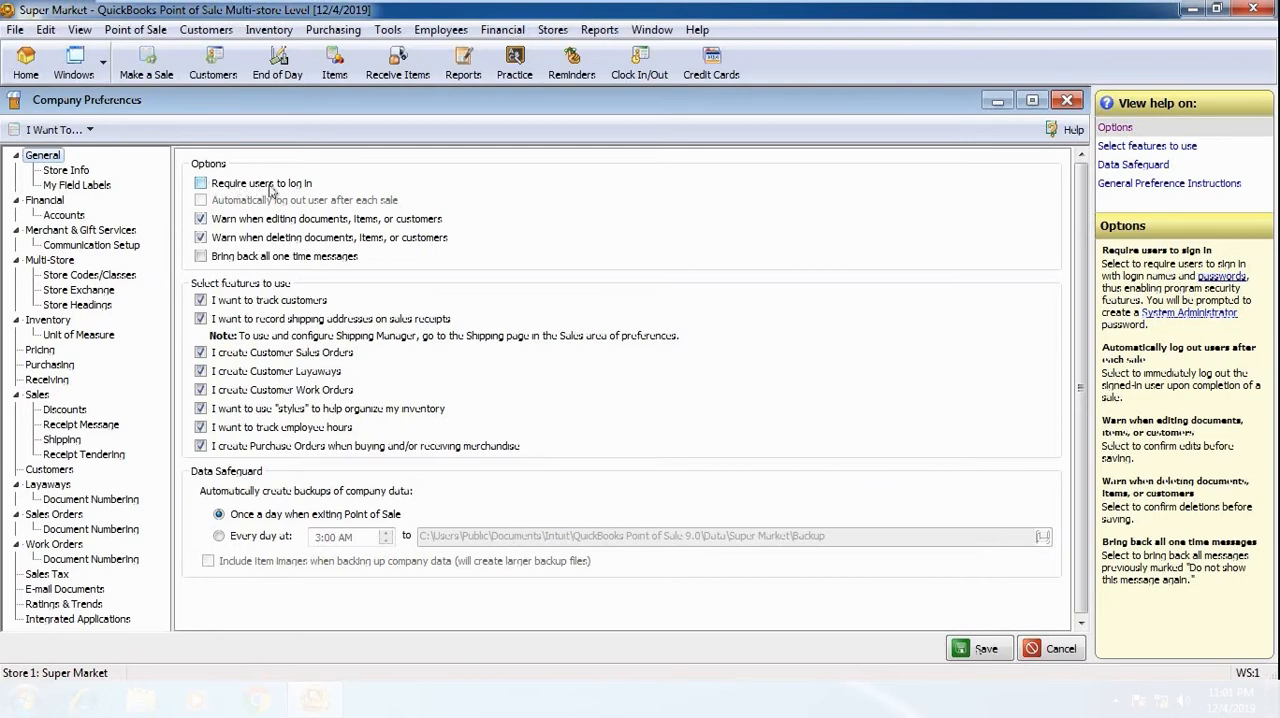
pyautogui.click(201, 184)
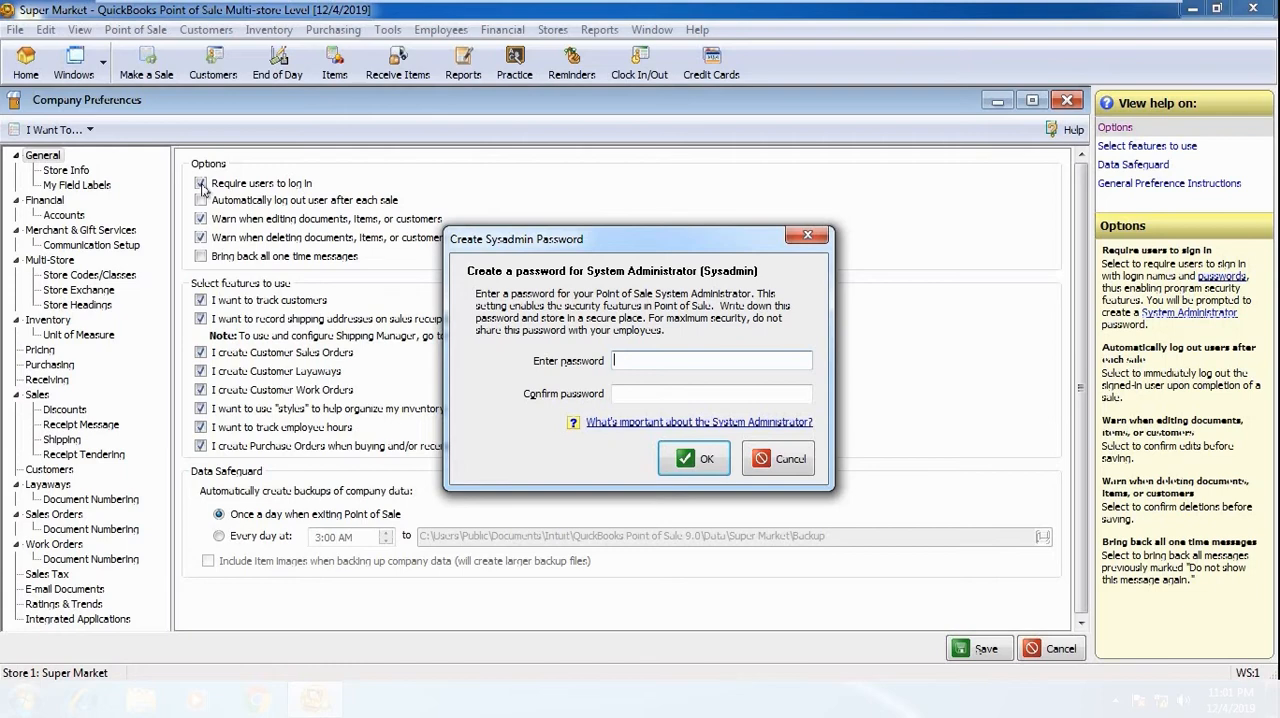
# Step: Enter and confirm a password for the System Administrator, and save the company preferences
pyautogui.write('***')
pyautogui.press('Tab')
pyautogui.write('***')
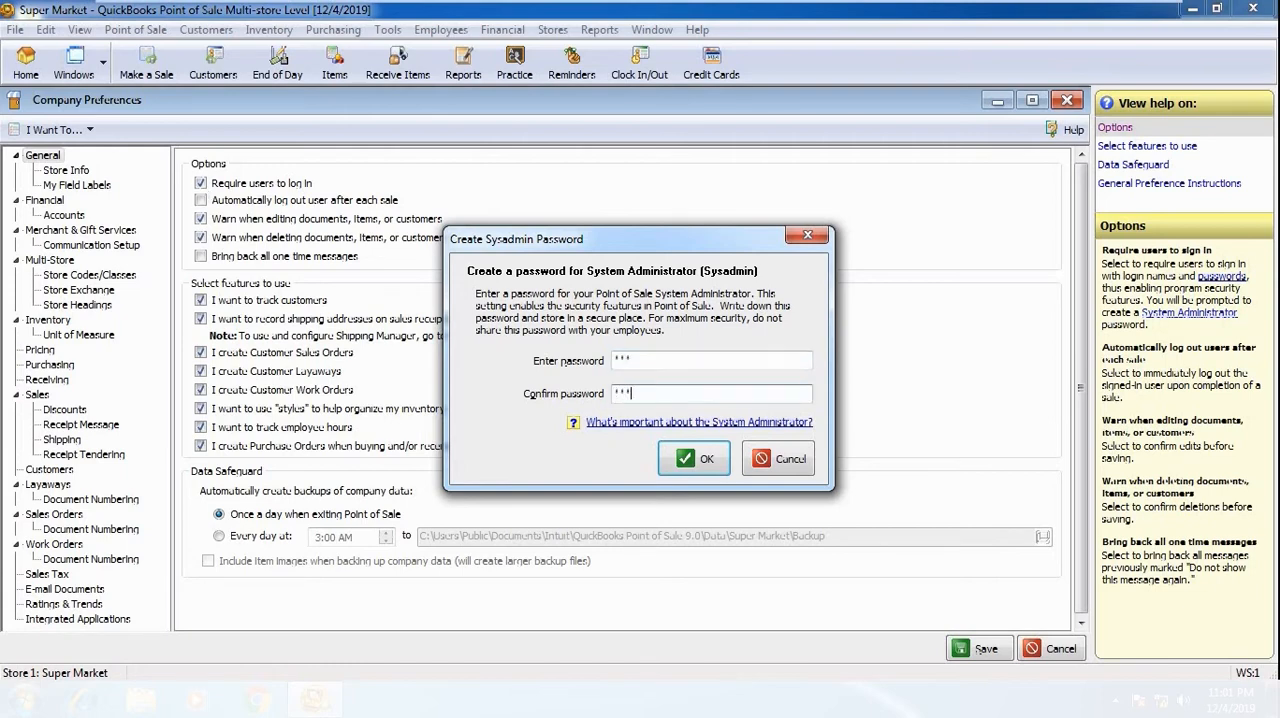
pyautogui.click(700, 458)
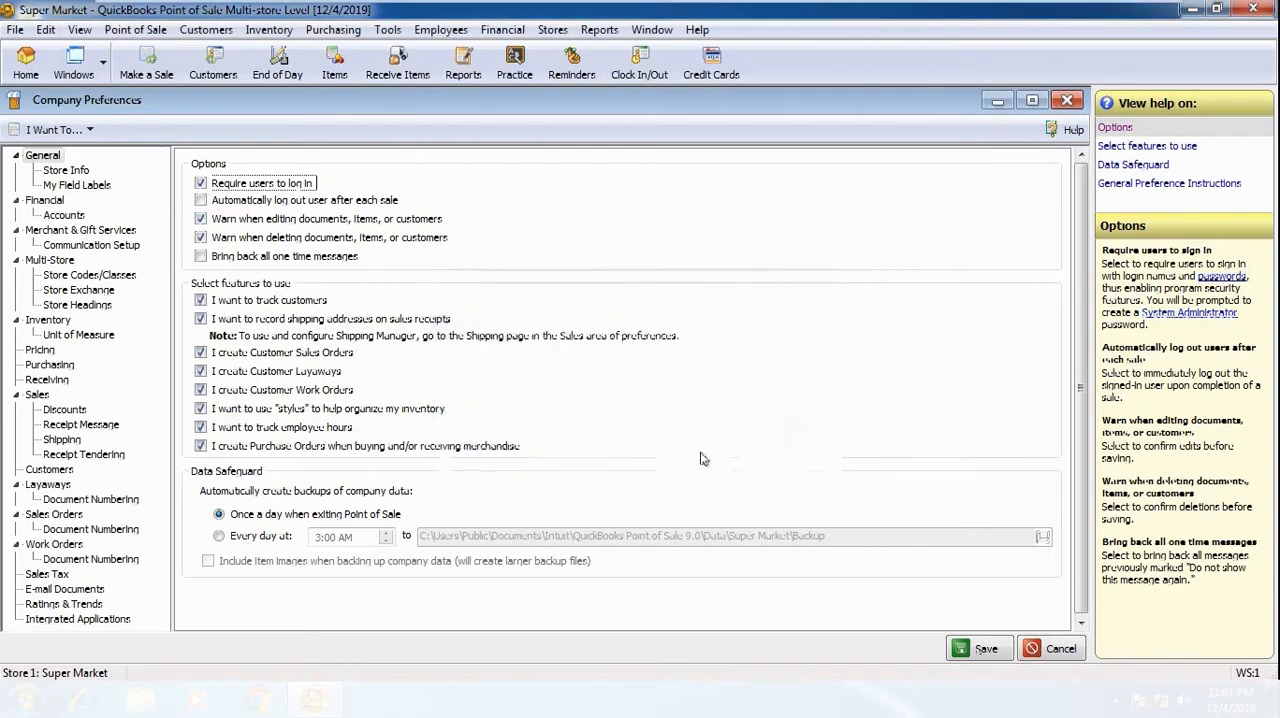
pyautogui.click(984, 649)
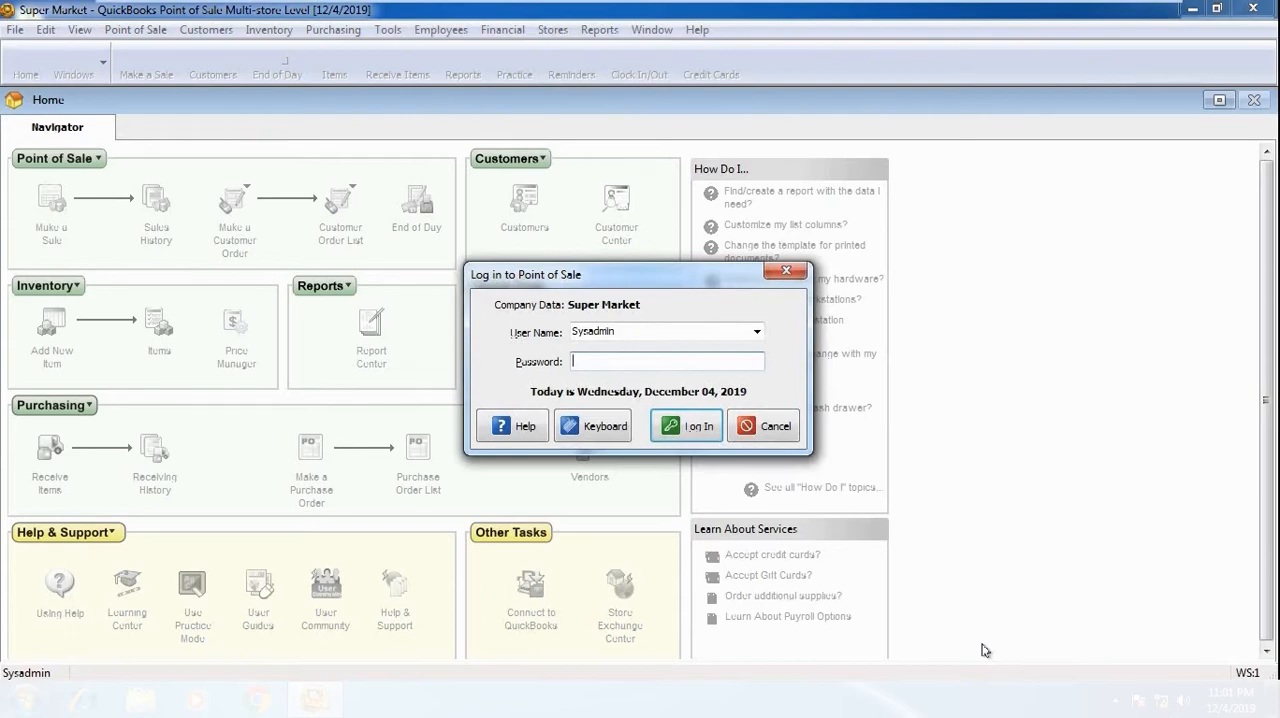
# Step: Log in as Sysadmin with the account password and open the employee list
pyautogui.write('***')
pyautogui.click(695, 430)
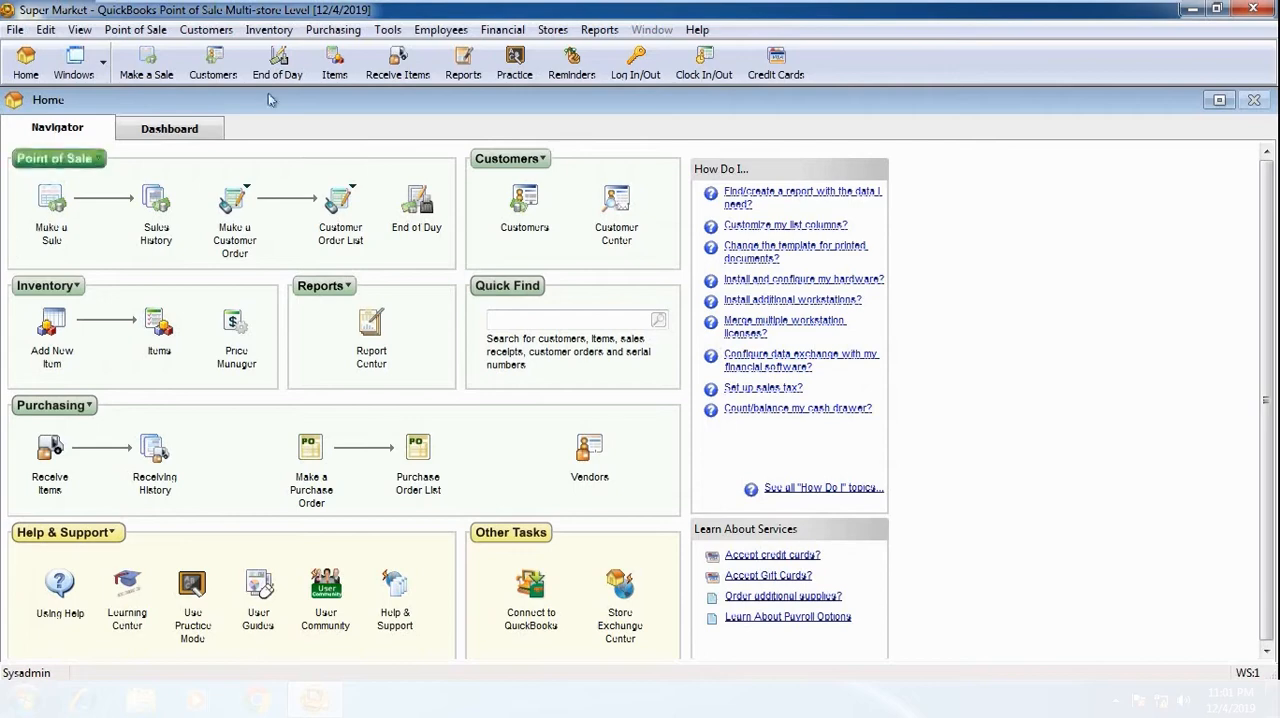
pyautogui.click(449, 35)
pyautogui.click(456, 48)
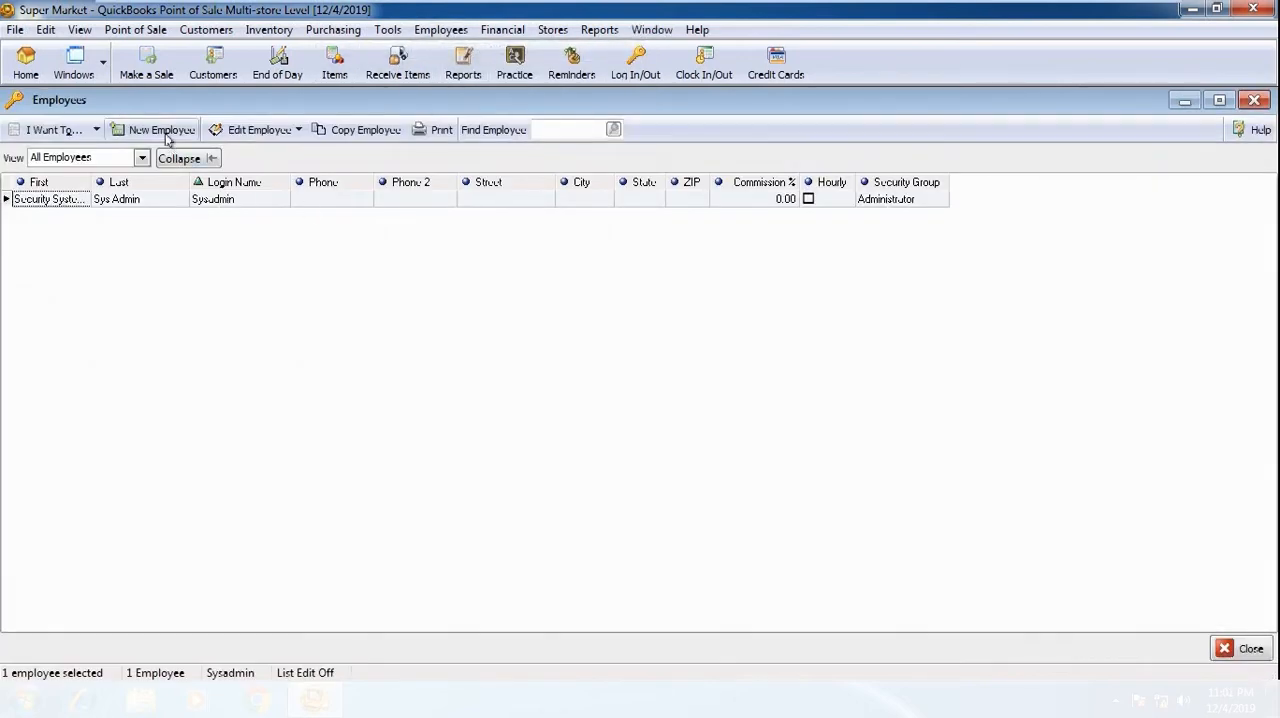
# Step: Start a new employee record with the login name user1 and enter the employee's first and last name
pyautogui.click(165, 133)
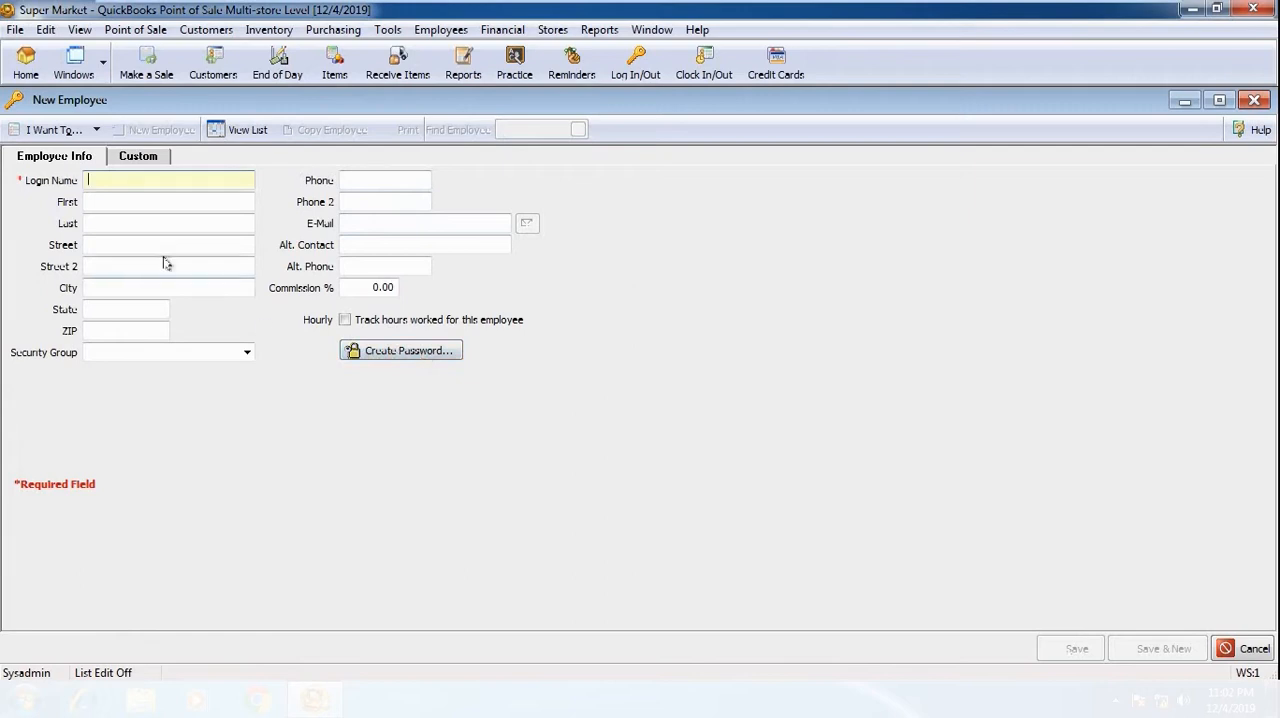
pyautogui.click(167, 179)
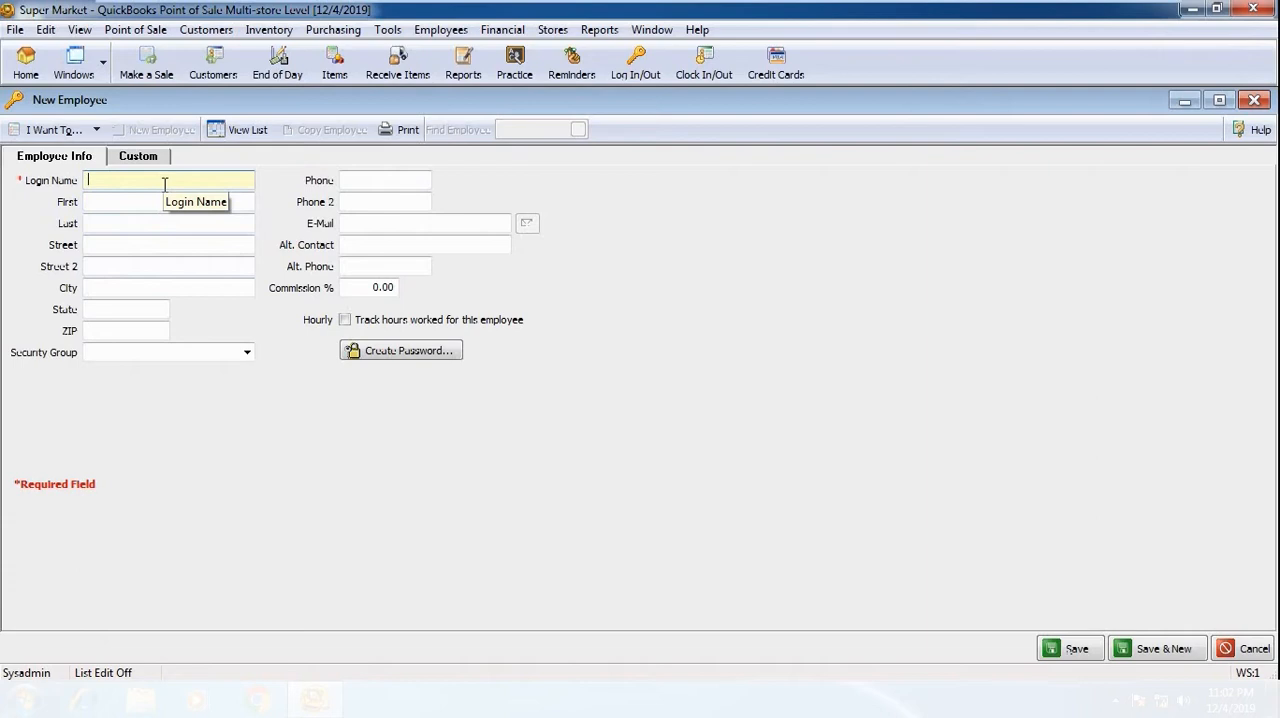
pyautogui.write('user')
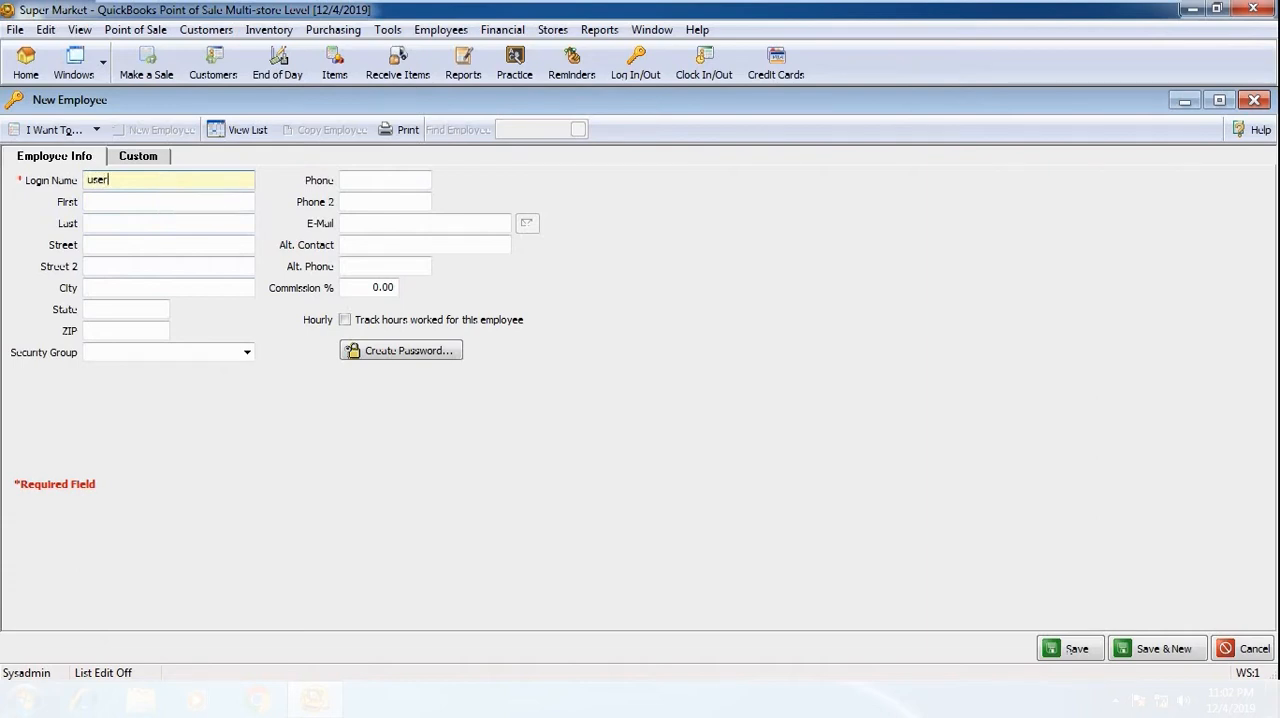
pyautogui.write('1')
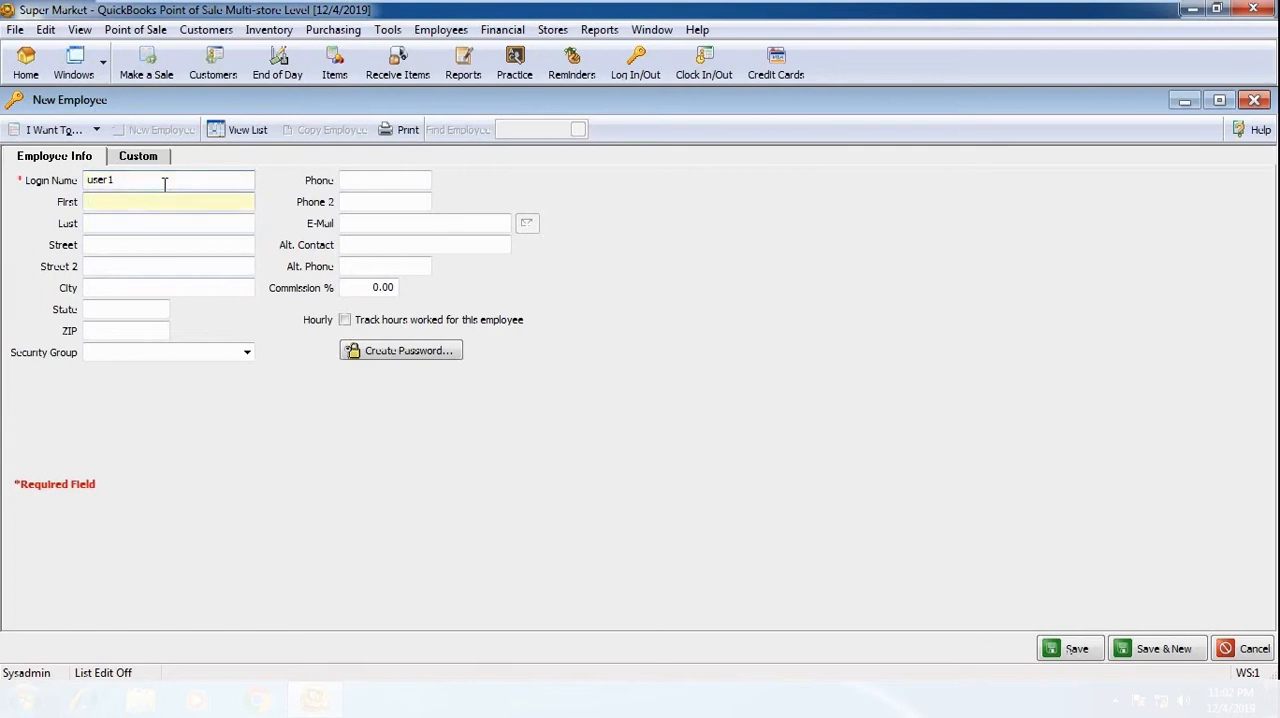
pyautogui.press('Tab')
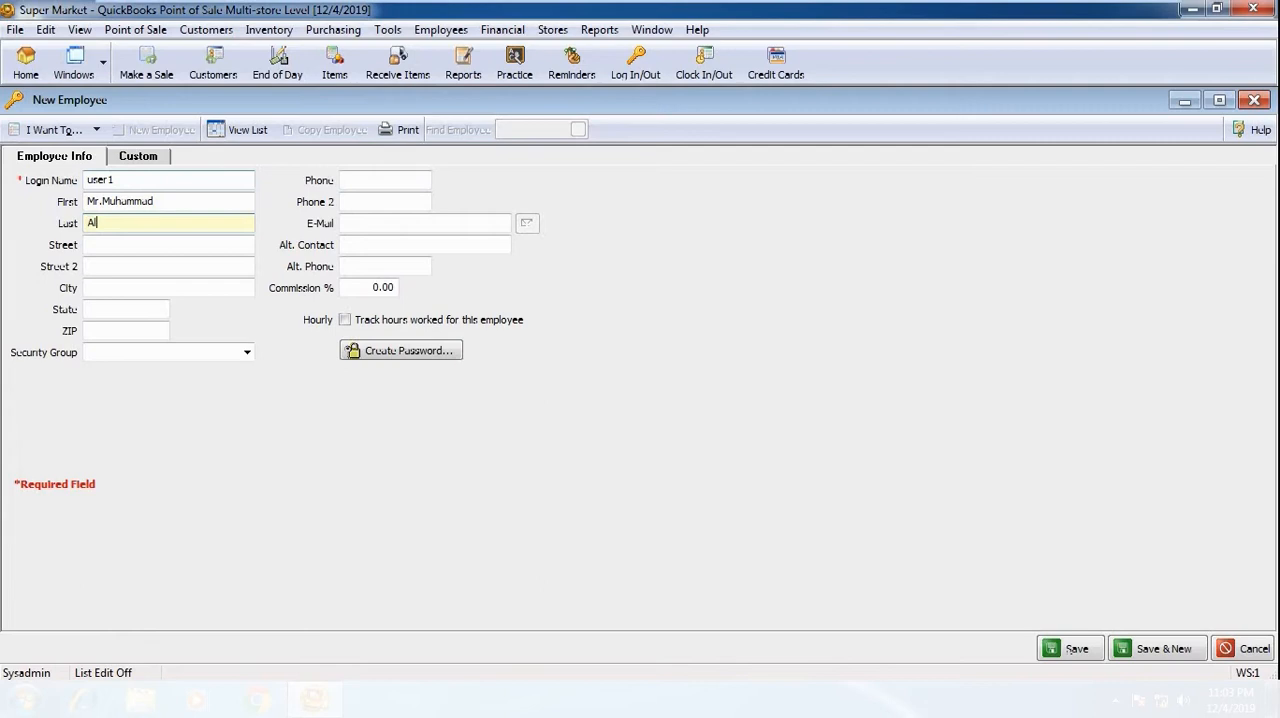
# Step: Set the employee's commission to 1% and turn on tracking of the hours worked
pyautogui.click(126, 242)
pyautogui.click(119, 287)
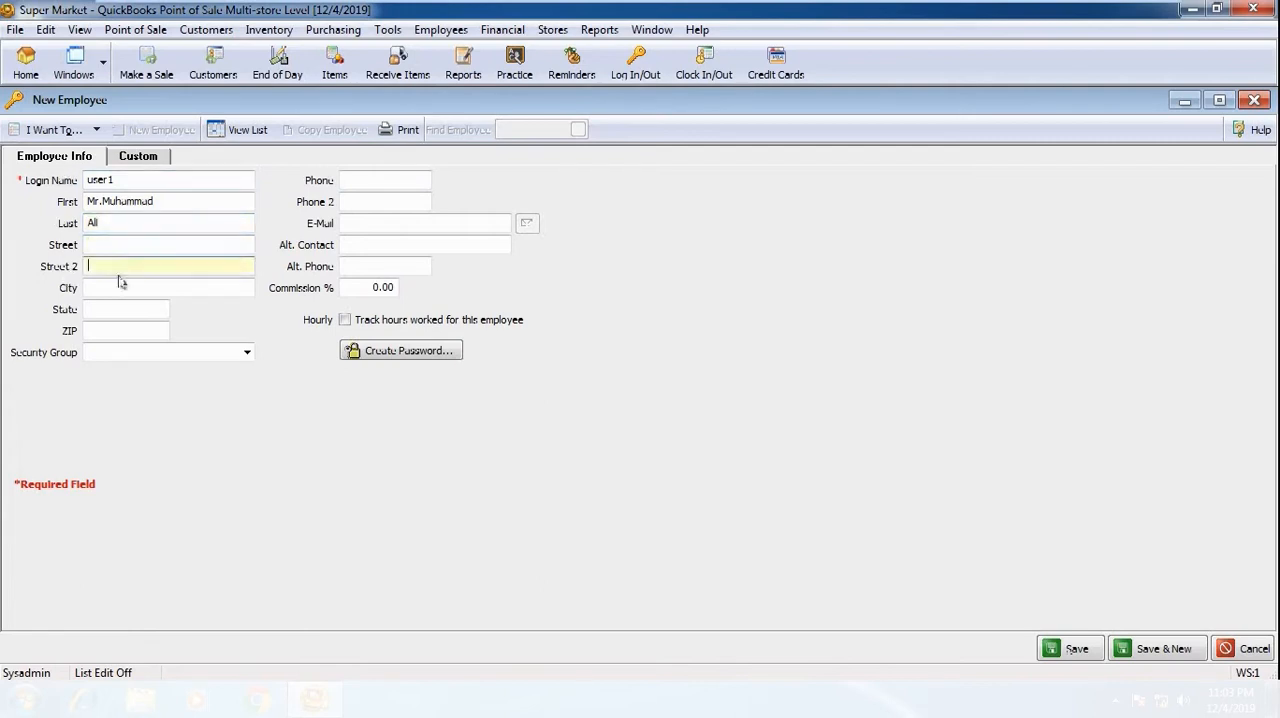
pyautogui.click(355, 181)
pyautogui.click(355, 200)
pyautogui.click(352, 223)
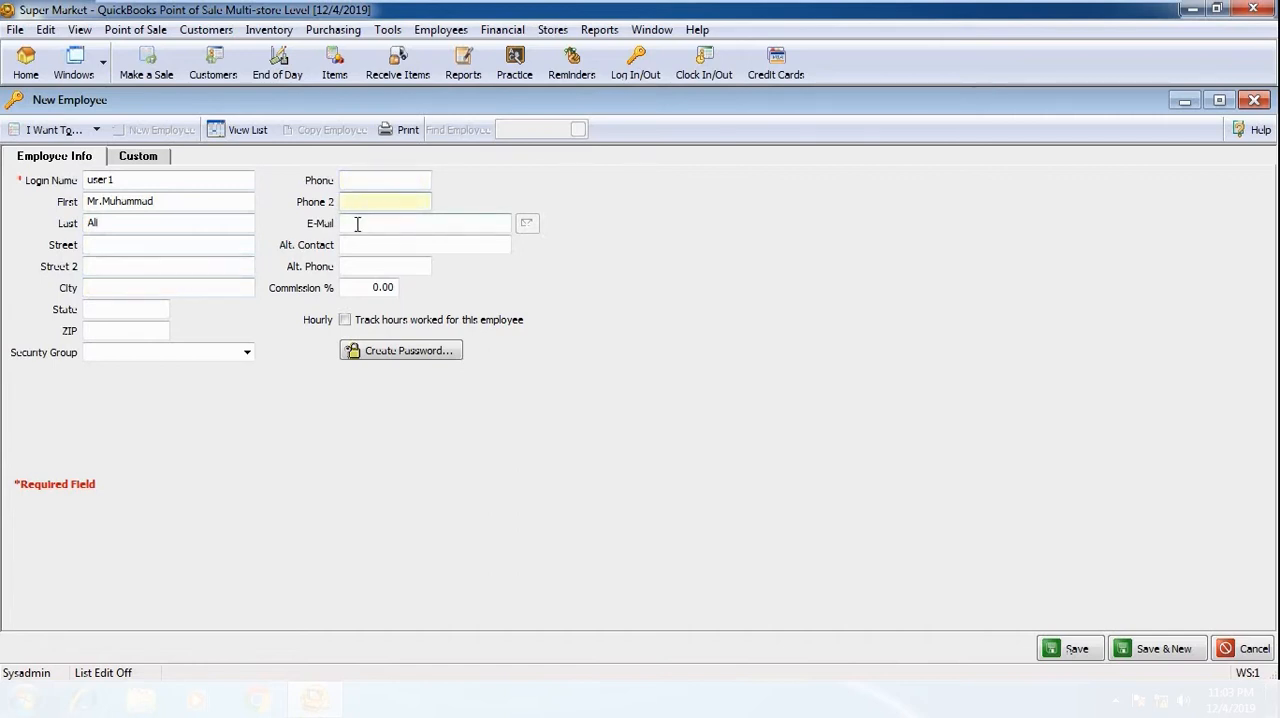
pyautogui.click(366, 287)
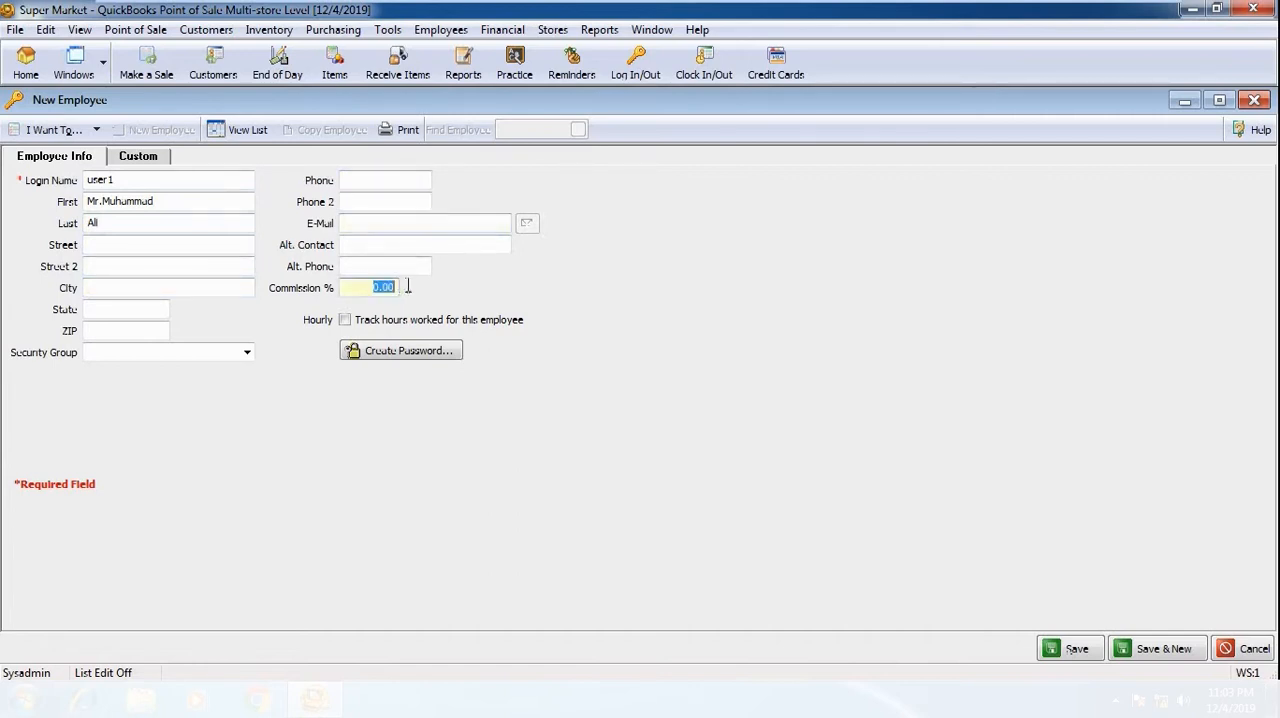
pyautogui.write('1')
pyautogui.click(345, 320)
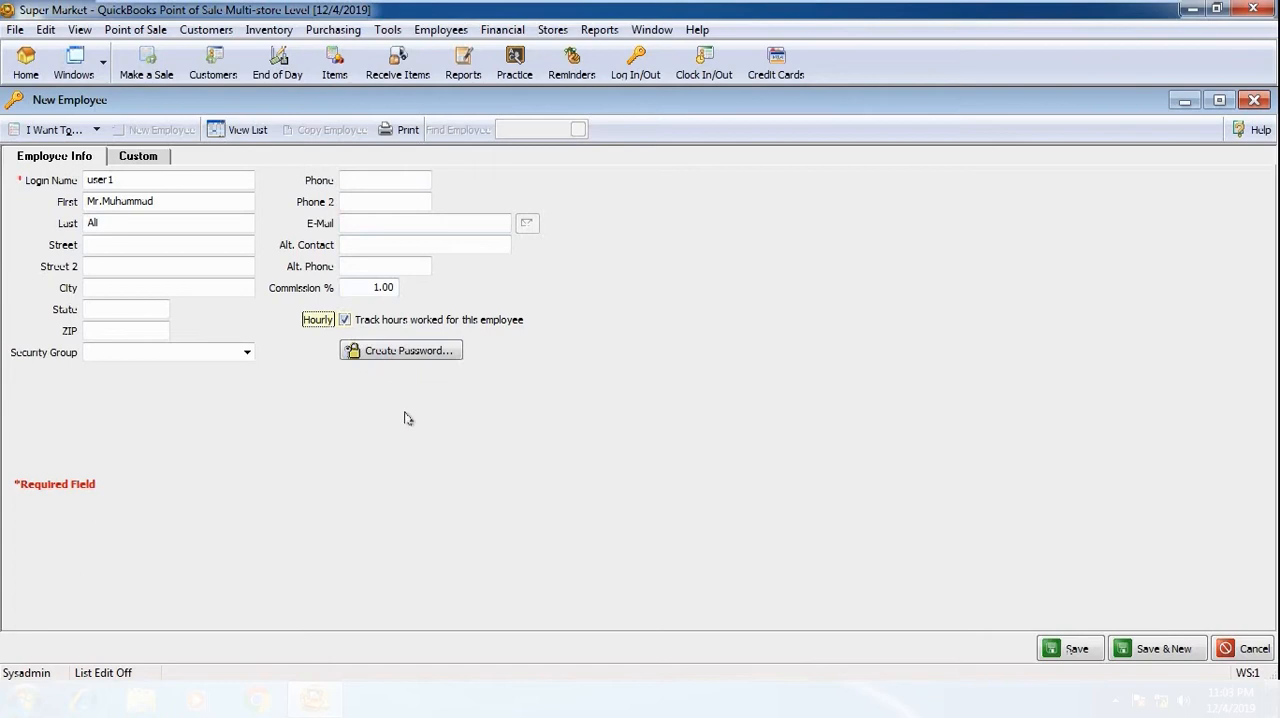
# Step: Create a login password for the new employee, entering and confirming it
pyautogui.click(391, 352)
pyautogui.write('1')
pyautogui.press('Tab')
pyautogui.write('1')
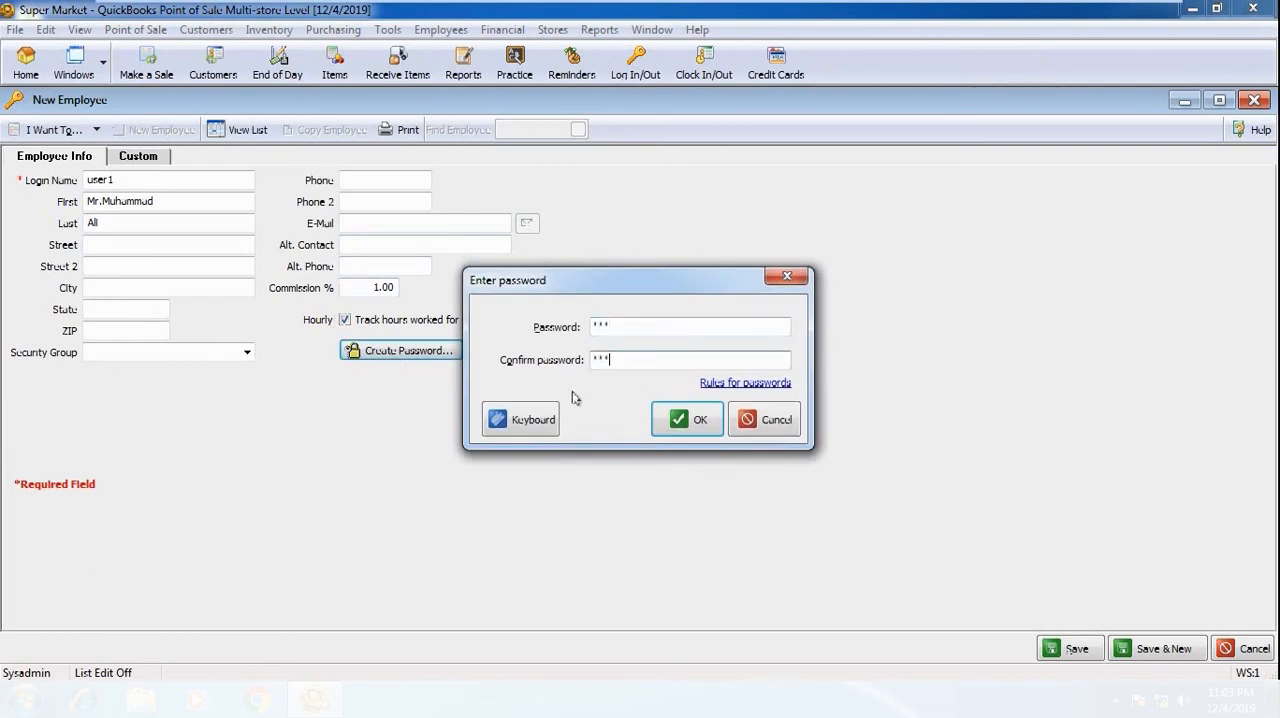
pyautogui.click(687, 419)
# Step: Assign the new employee to the Manager security group
pyautogui.click(247, 354)
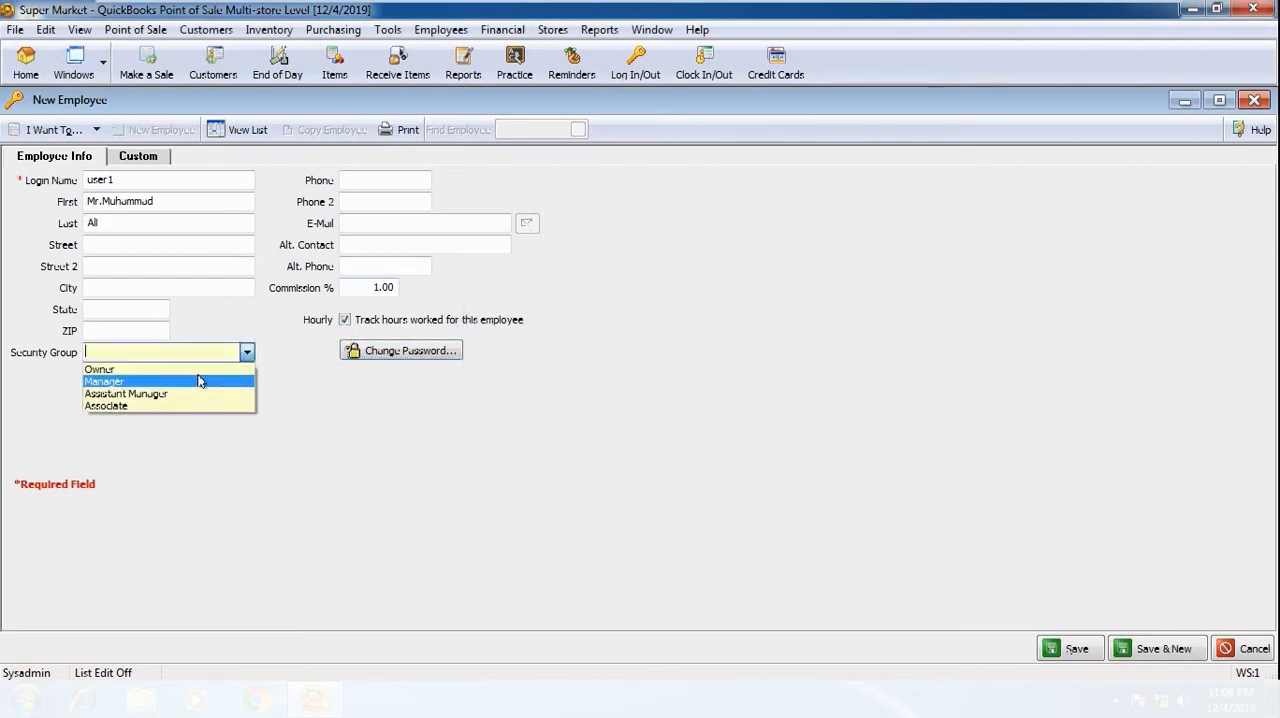
pyautogui.click(124, 382)
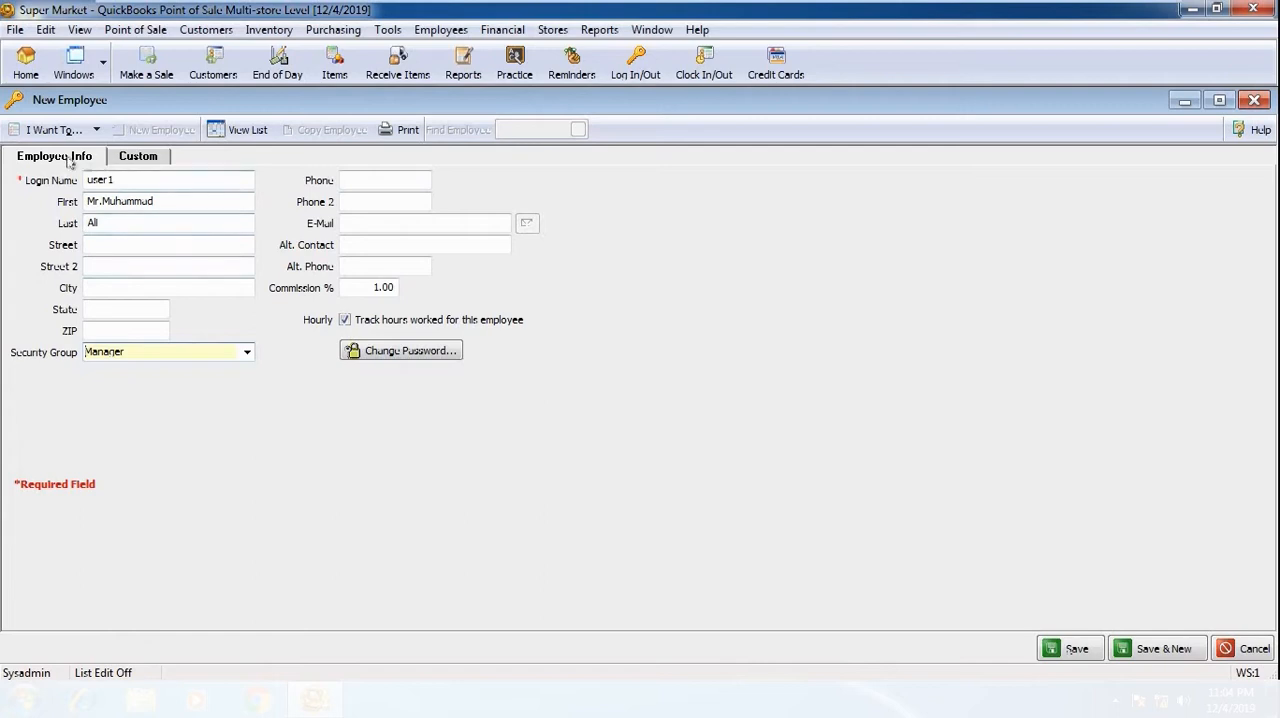
# Step: Define the first custom employee field with the label Date Of Birth
pyautogui.click(148, 160)
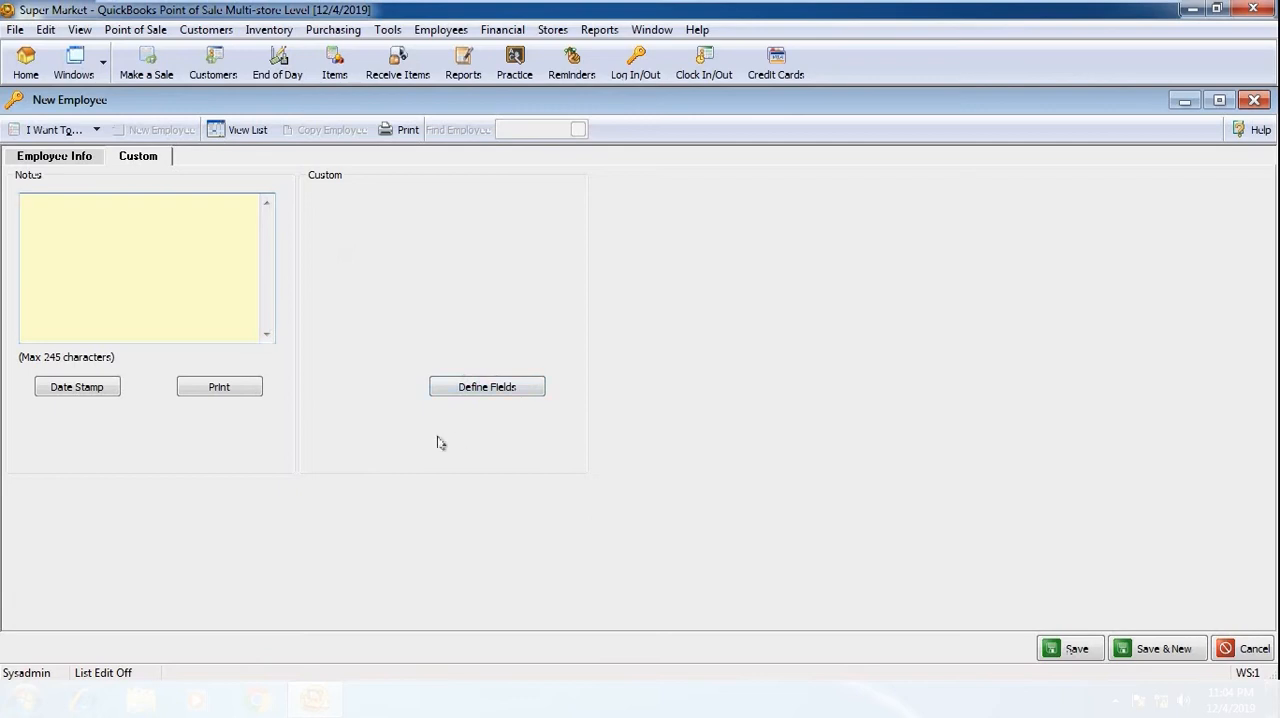
pyautogui.click(489, 389)
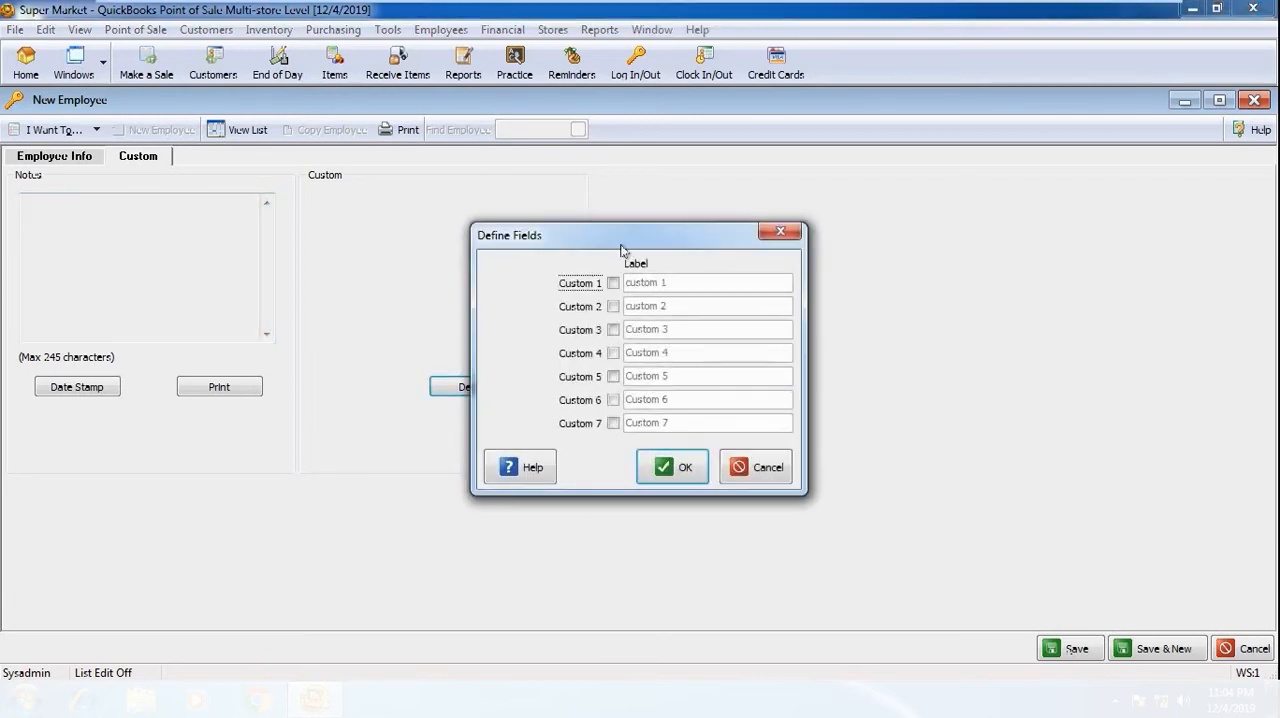
pyautogui.moveTo(621, 249); pyautogui.dragTo(206, 180)
pyautogui.click(197, 214)
pyautogui.moveTo(297, 217); pyautogui.dragTo(188, 212)
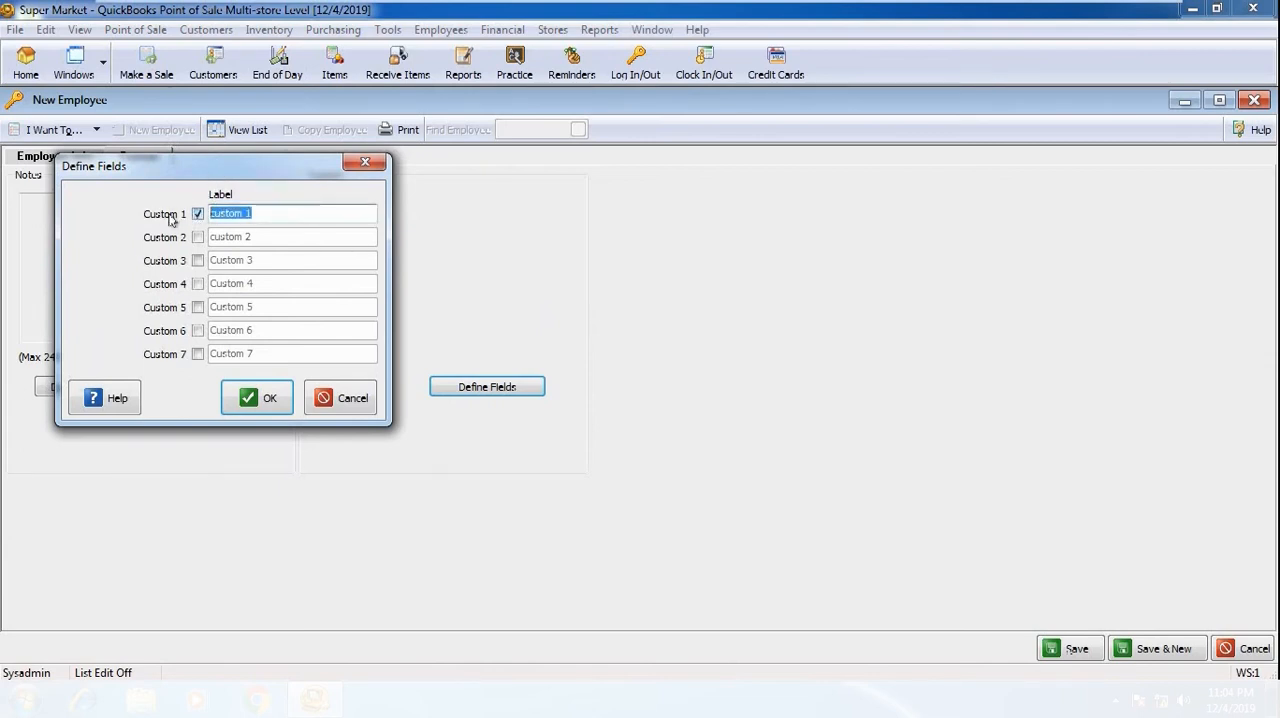
pyautogui.write('Da')
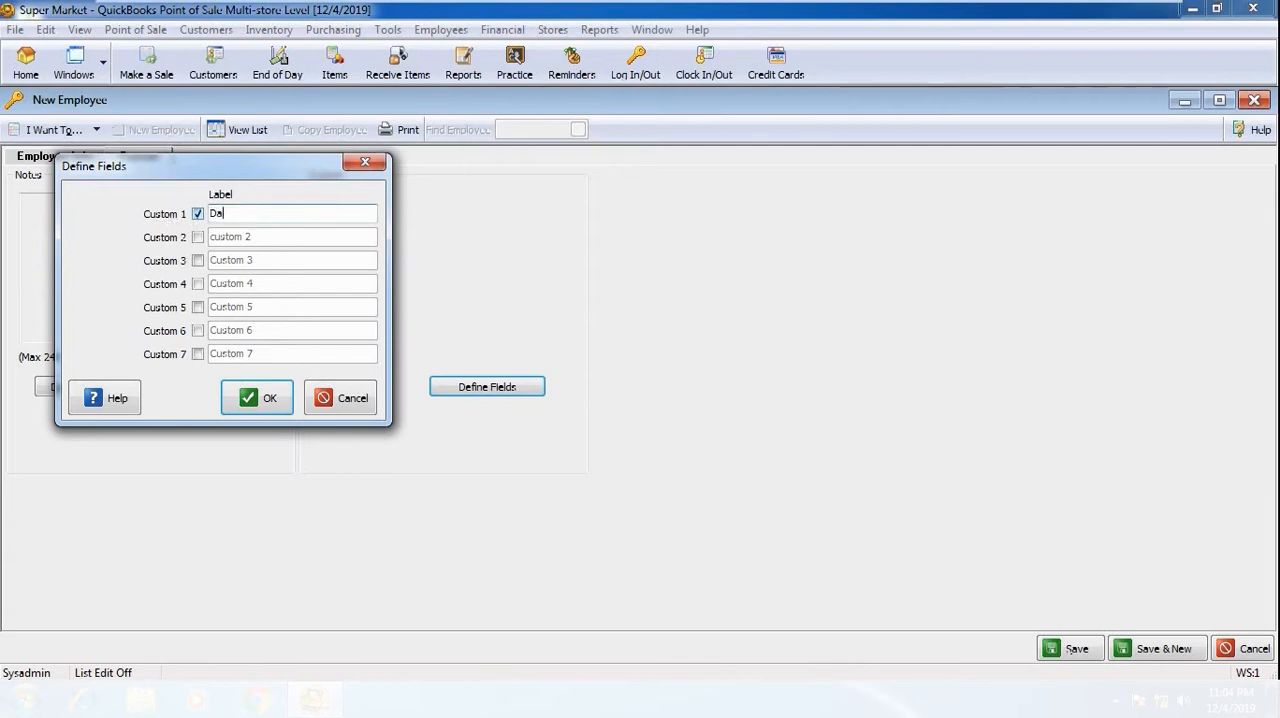
pyautogui.write('te Of Birth')
pyautogui.click(250, 397)
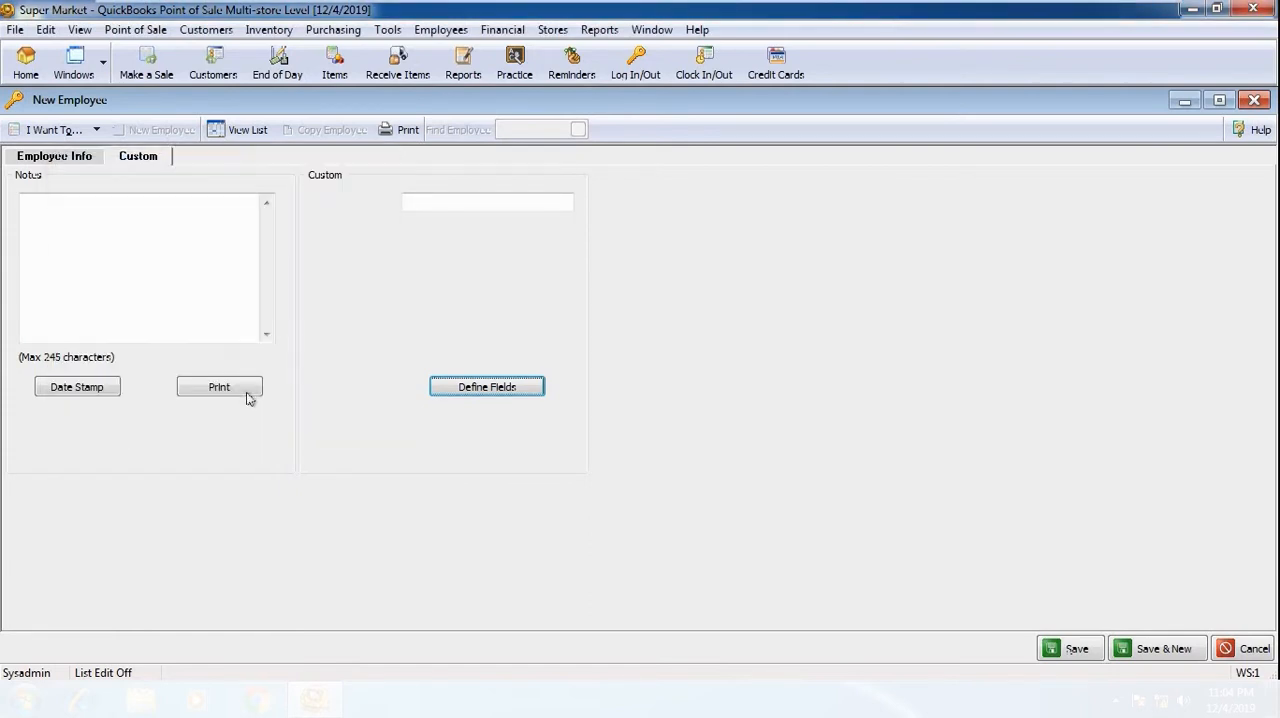
pyautogui.click(453, 203)
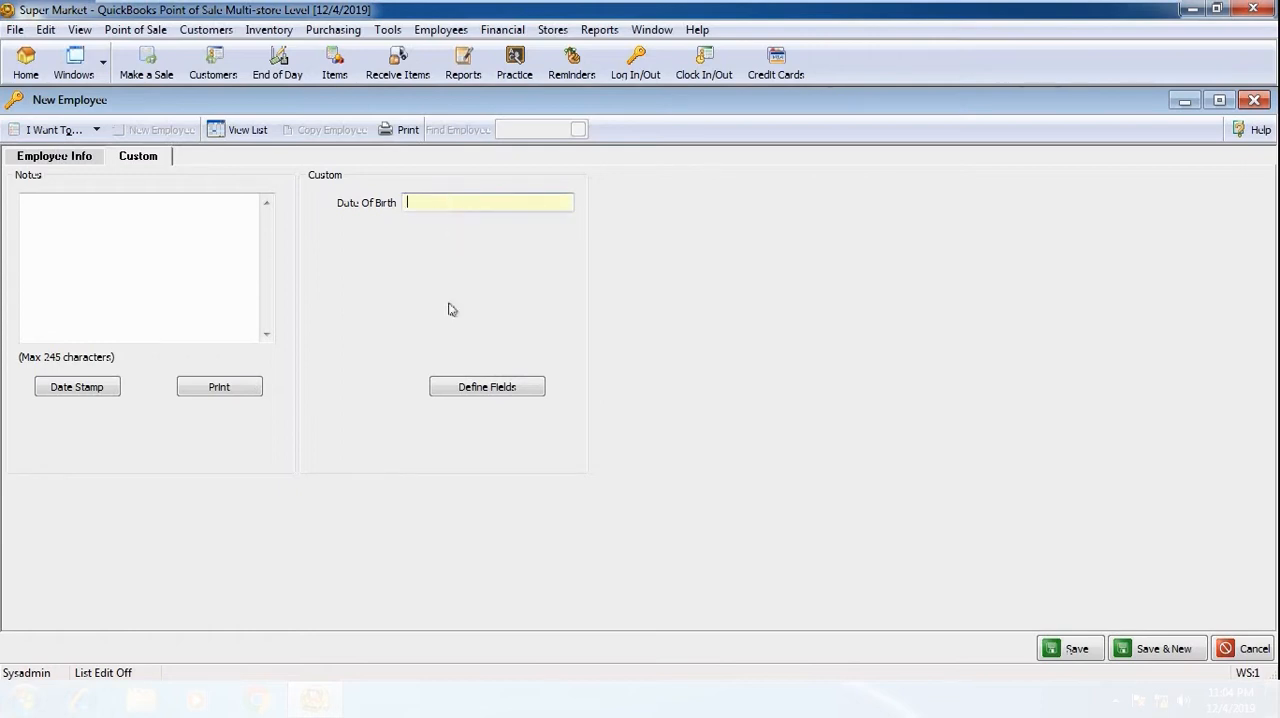
pyautogui.click(451, 392)
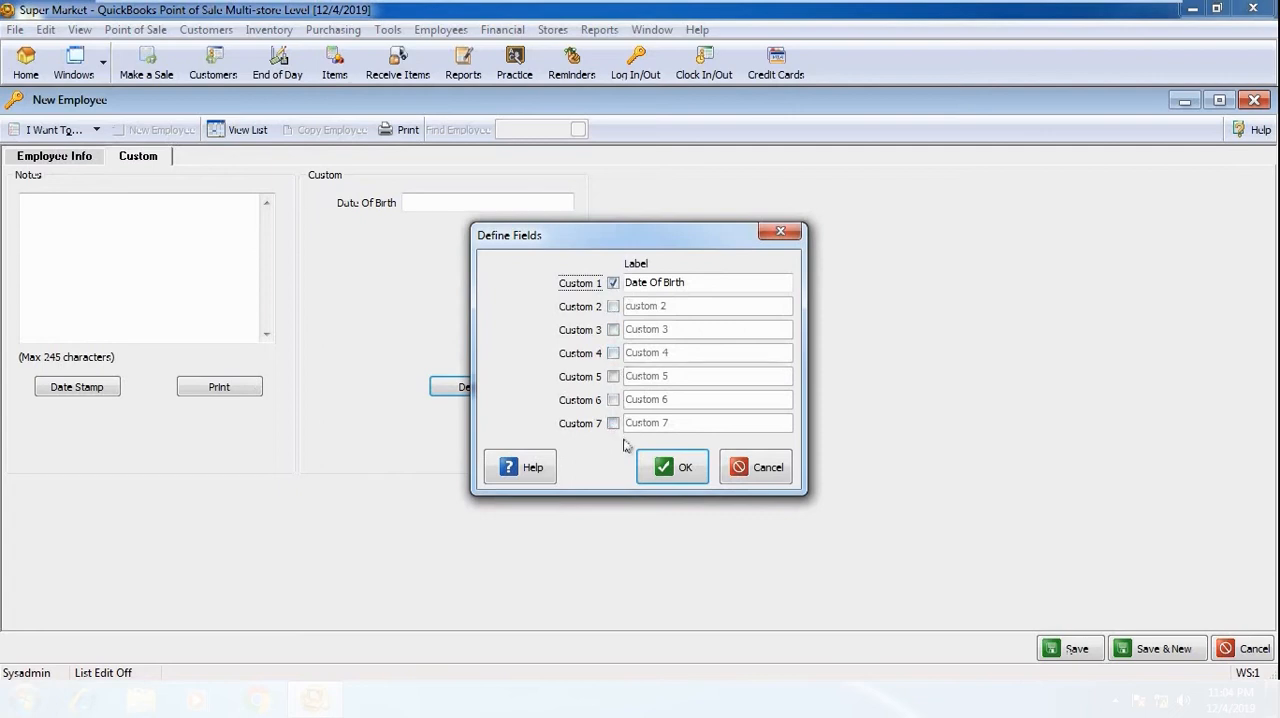
pyautogui.click(772, 475)
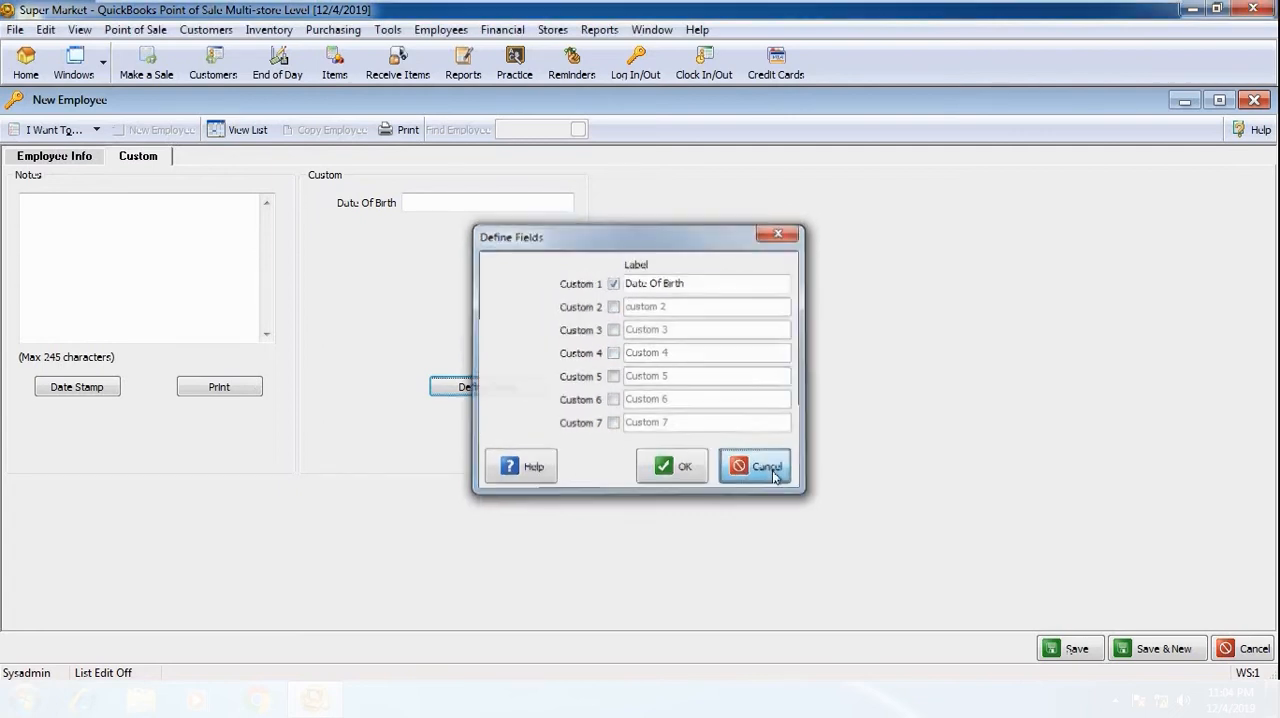
# Step: Save the user1 record and start another employee with the login name user2, entering the employee's first and last name
pyautogui.click(46, 156)
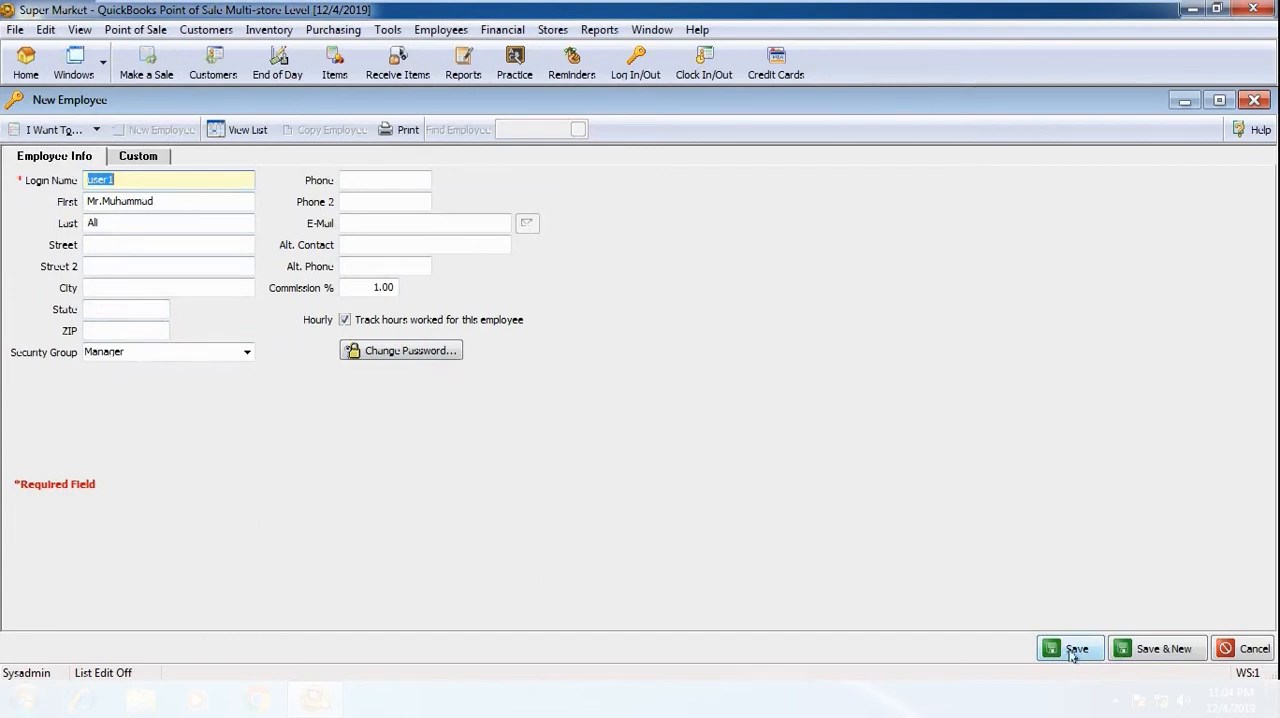
pyautogui.click(1175, 654)
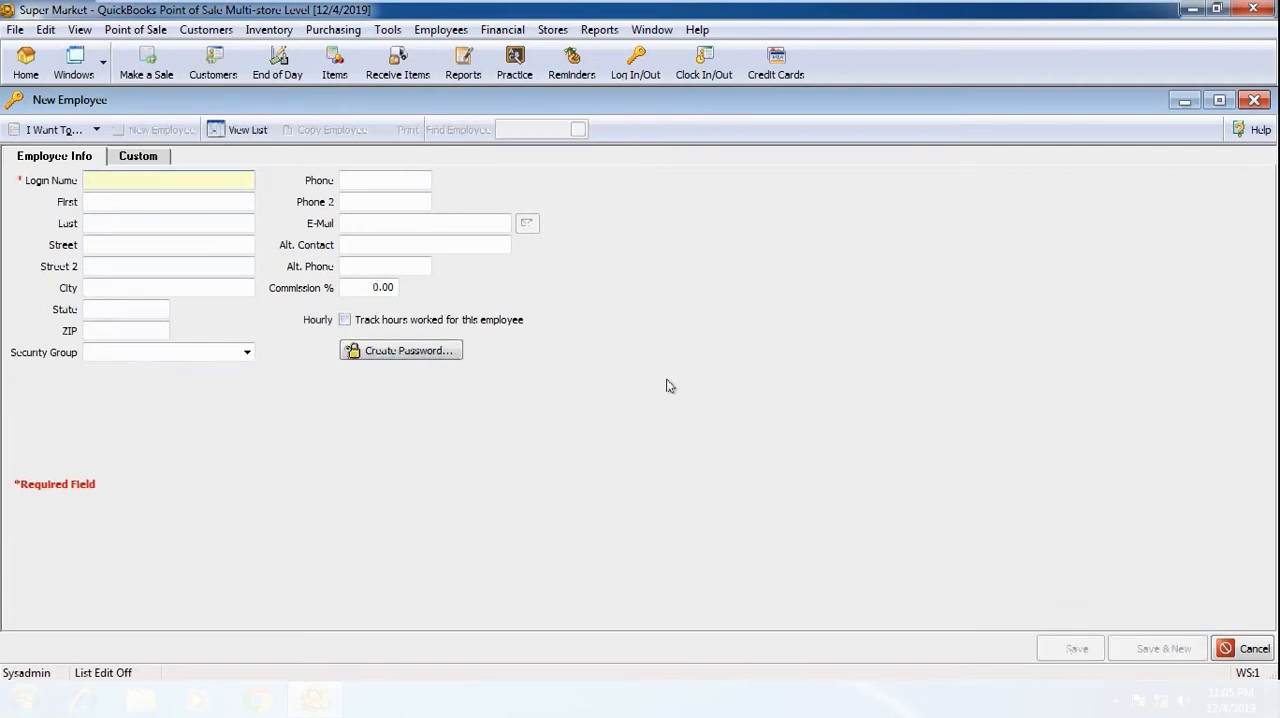
pyautogui.write('user2')
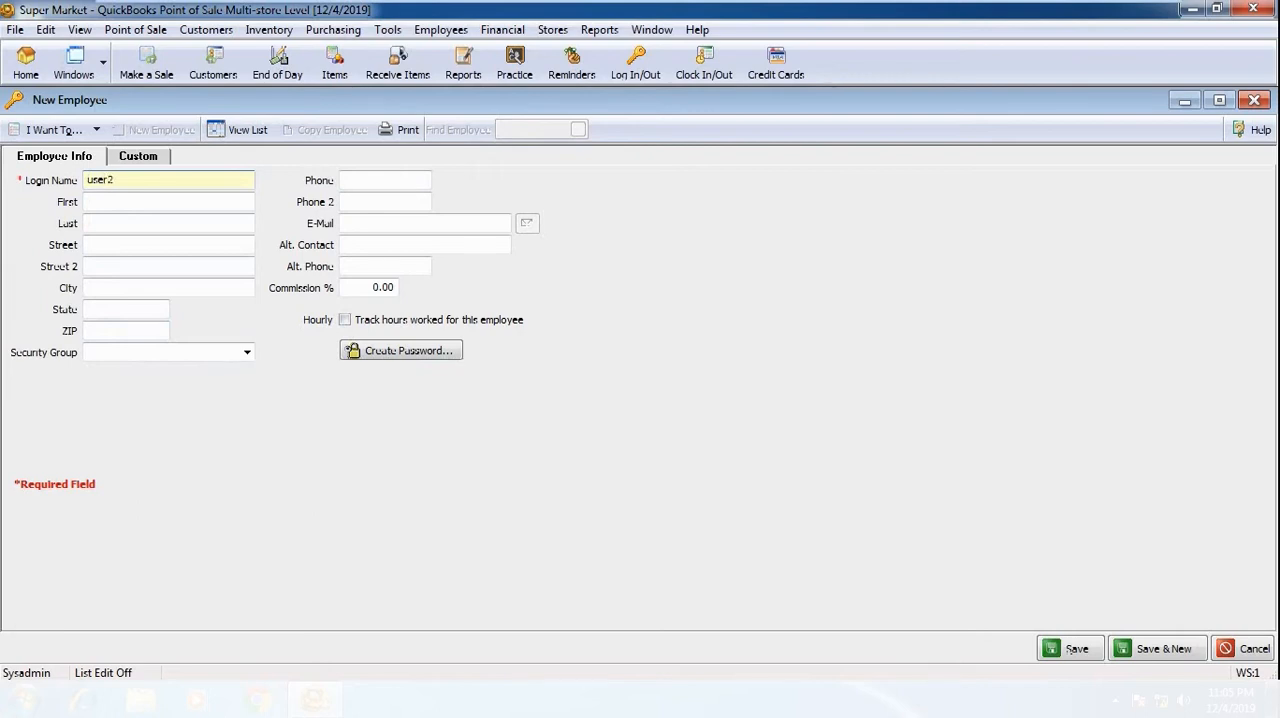
pyautogui.press('Tab')
pyautogui.write('Mr')
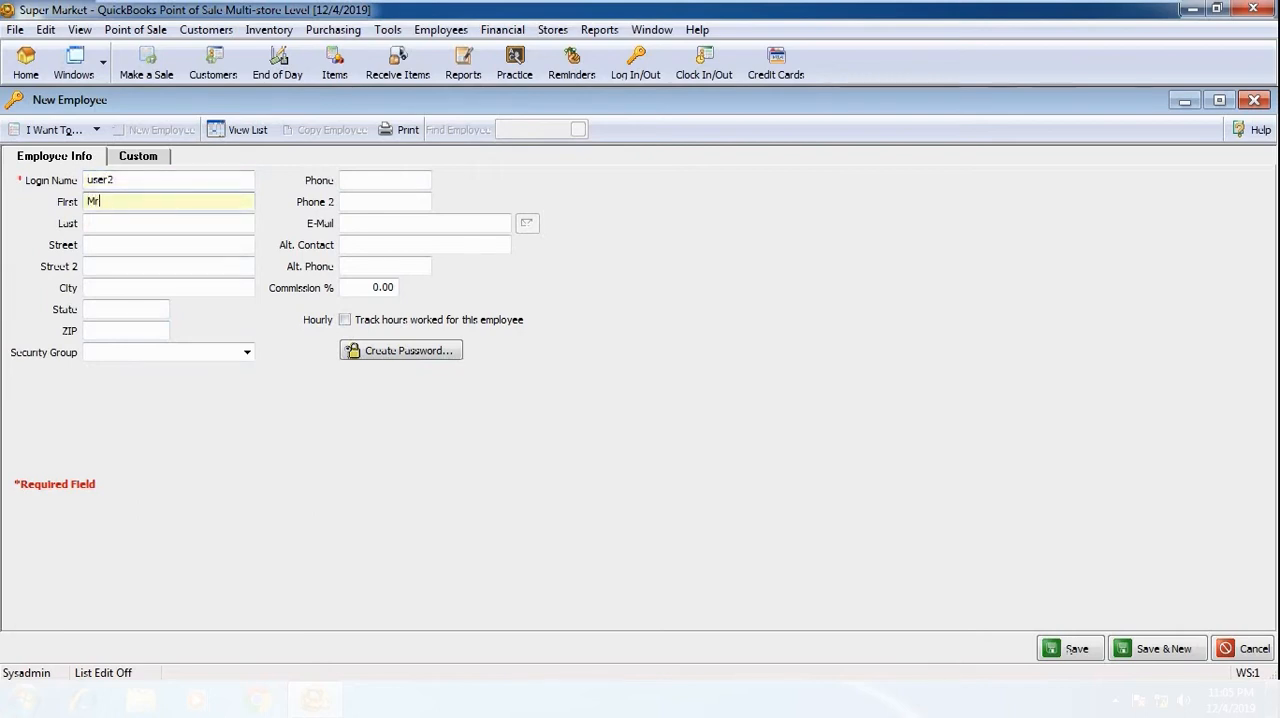
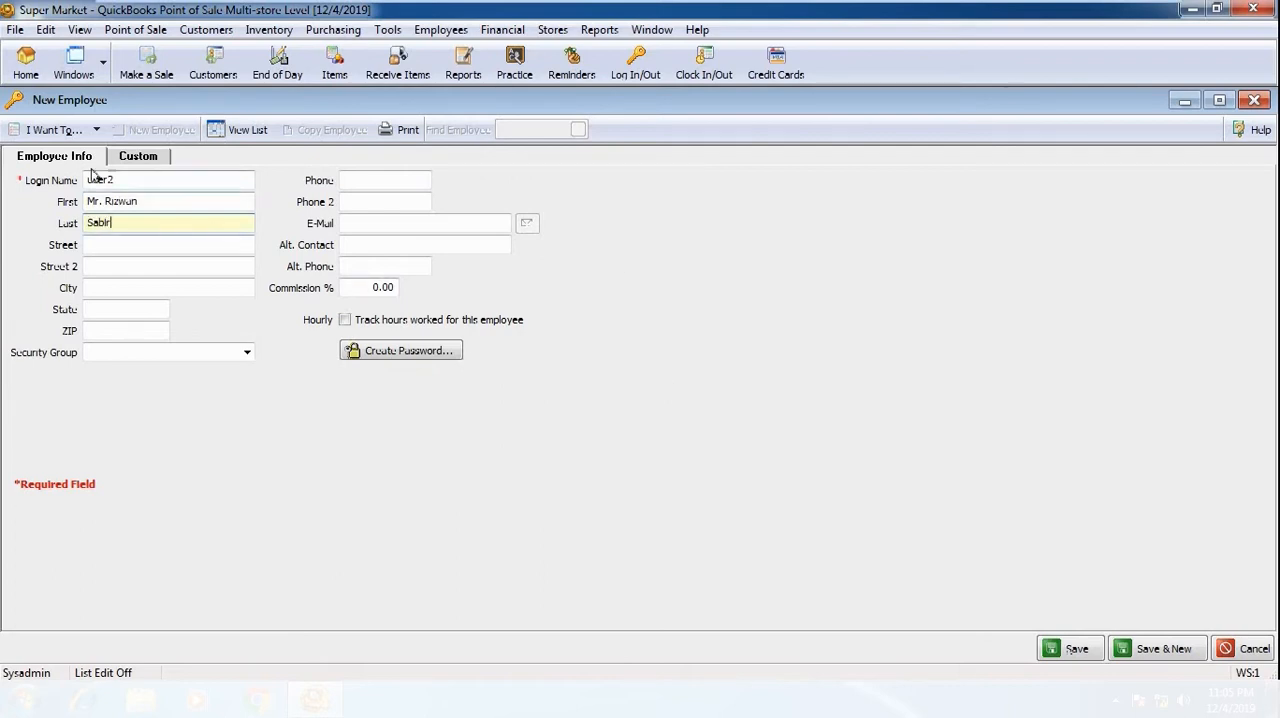
# Step: Set the user2 employee's commission to 1% and turn on tracking of the hours worked
pyautogui.moveTo(369, 287); pyautogui.dragTo(407, 290)
pyautogui.write('1')
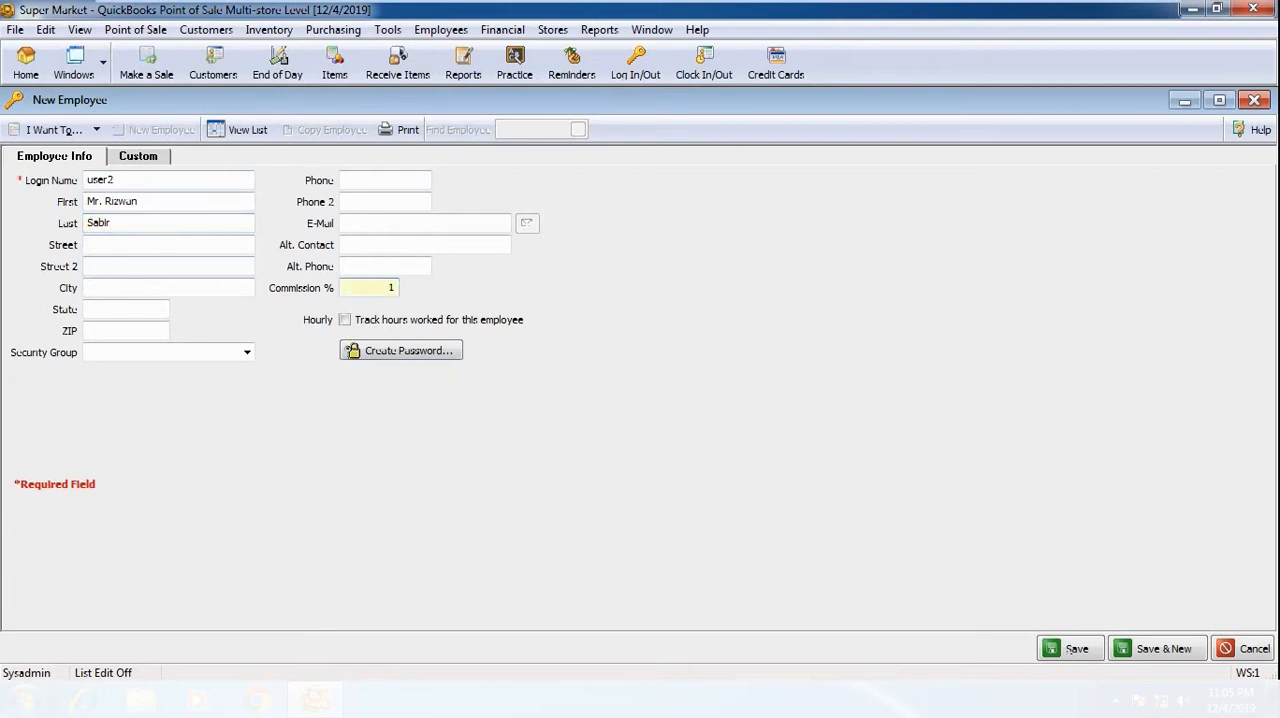
pyautogui.click(344, 320)
# Step: Create a login password for the user2 employee, entering and confirming it
pyautogui.click(364, 351)
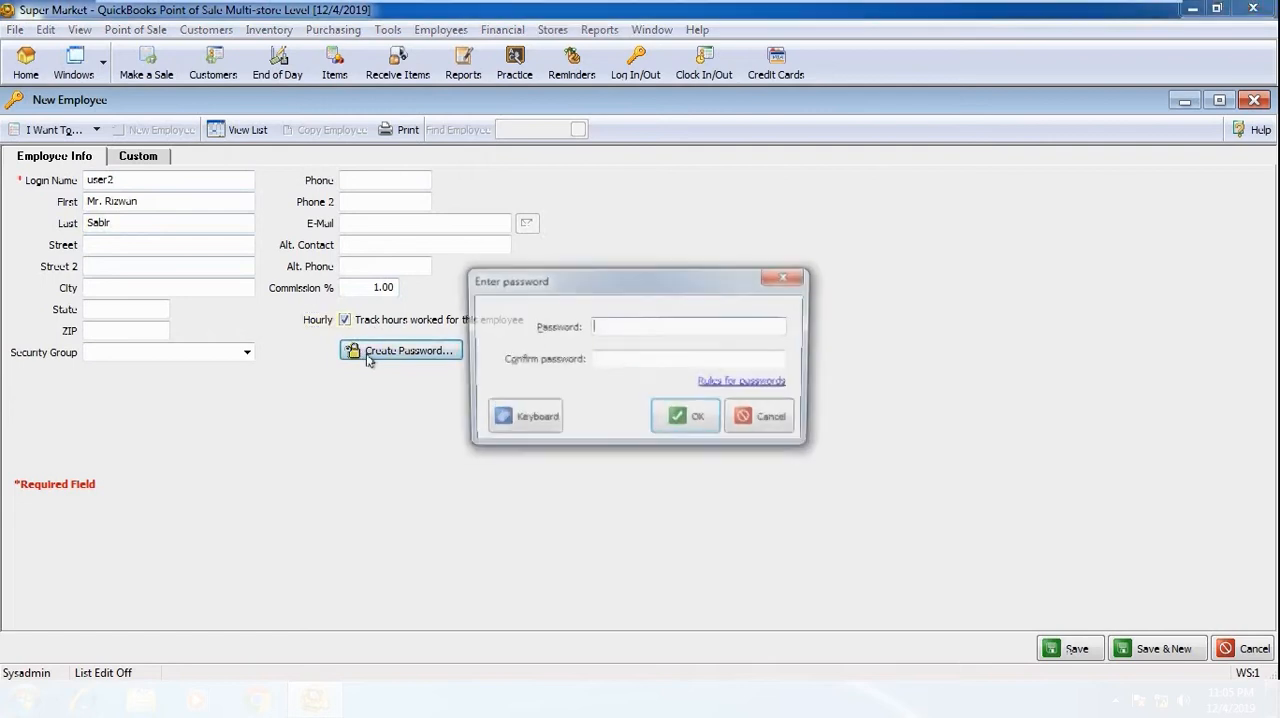
pyautogui.write('1')
pyautogui.press('Tab')
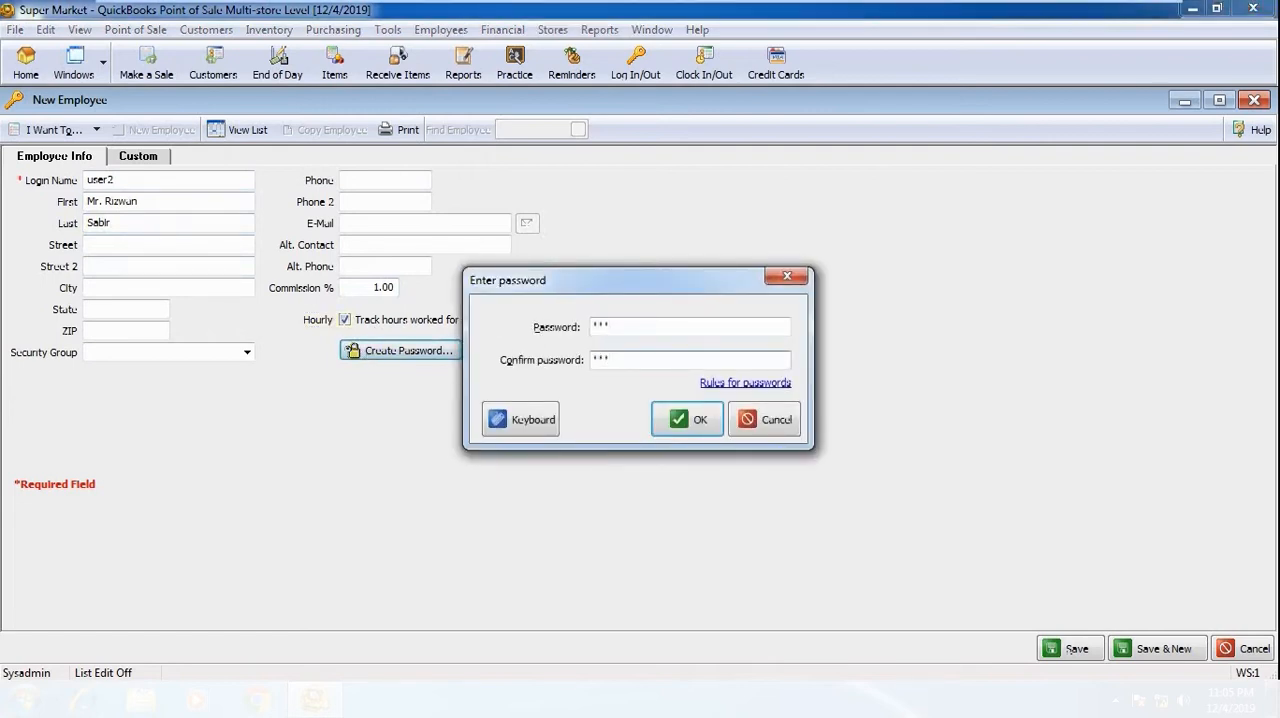
pyautogui.click(665, 421)
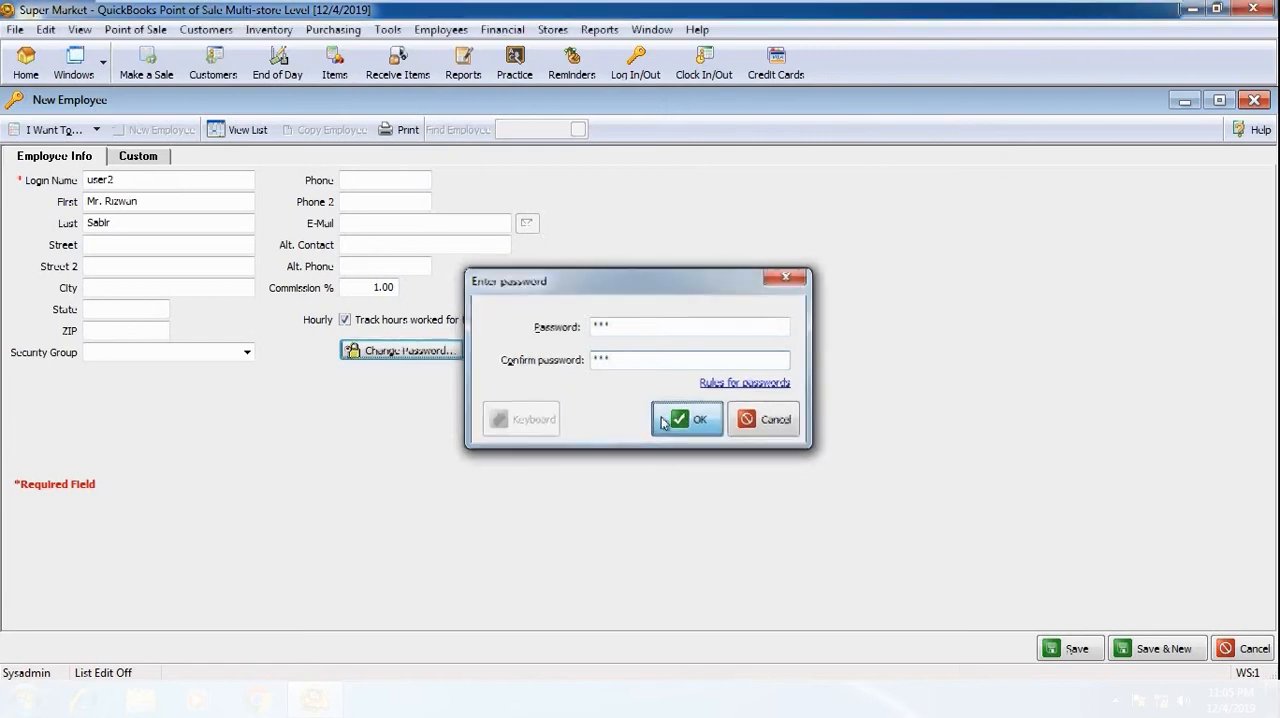
# Step: Assign the user2 employee to the Associate security group and save the record
pyautogui.click(248, 354)
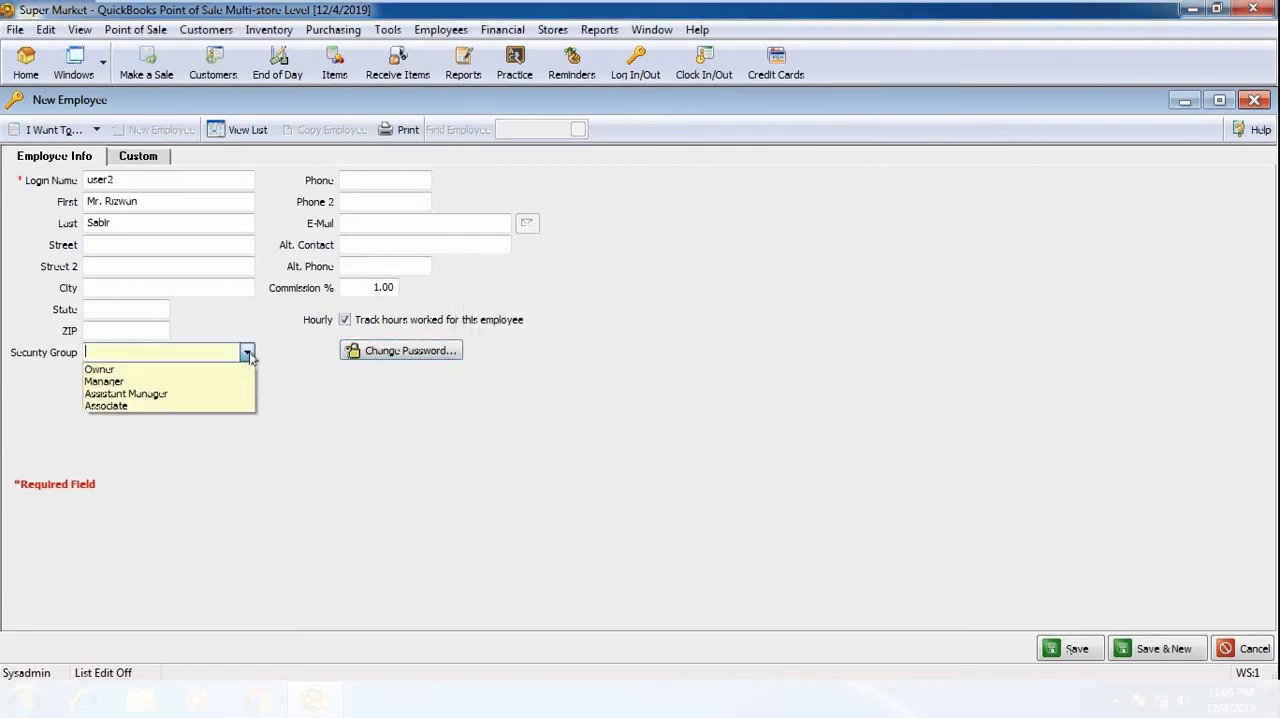
pyautogui.click(151, 408)
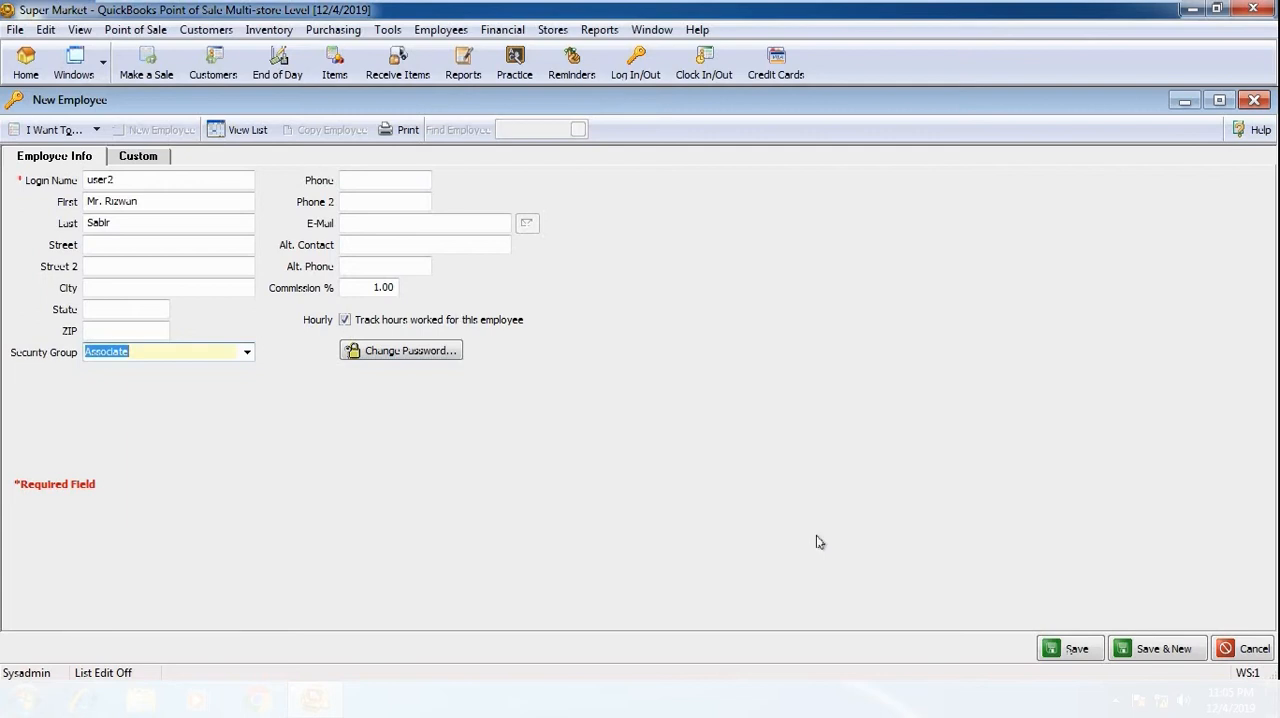
pyautogui.click(1087, 652)
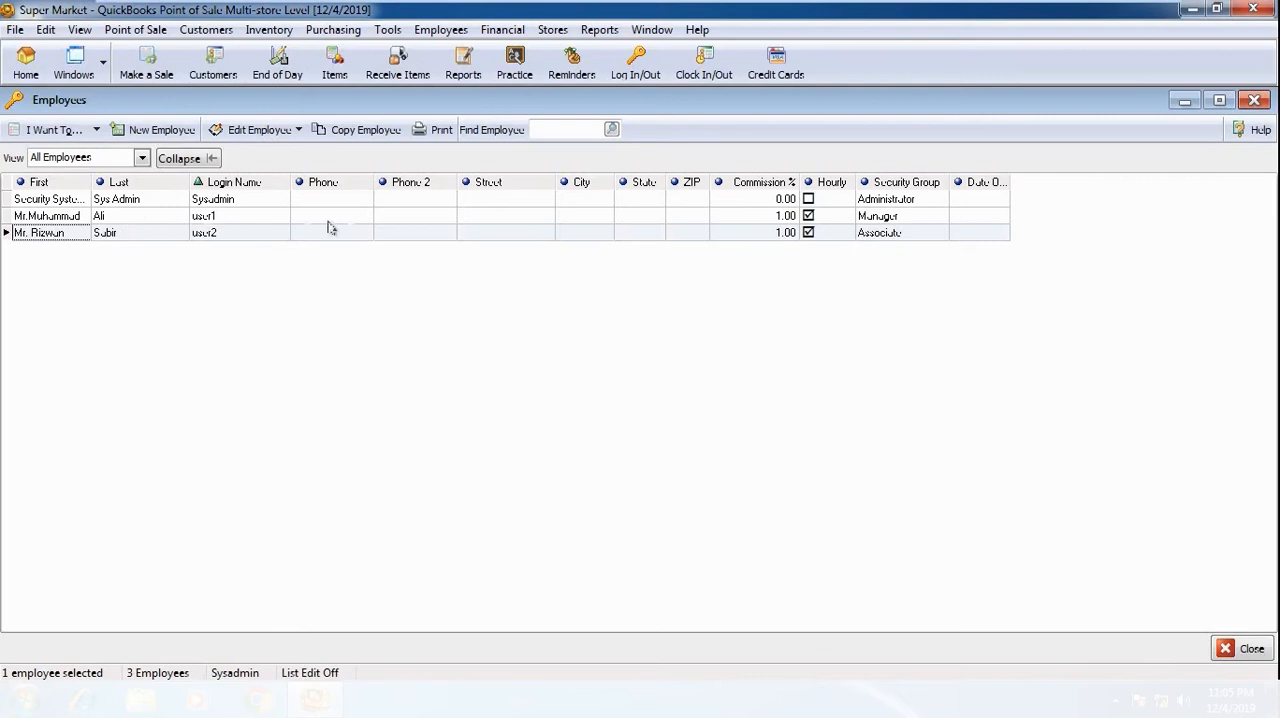
# Step: Open the user2 record from the employee list for review and close it, both directly and through the edit command
pyautogui.click(458, 218)
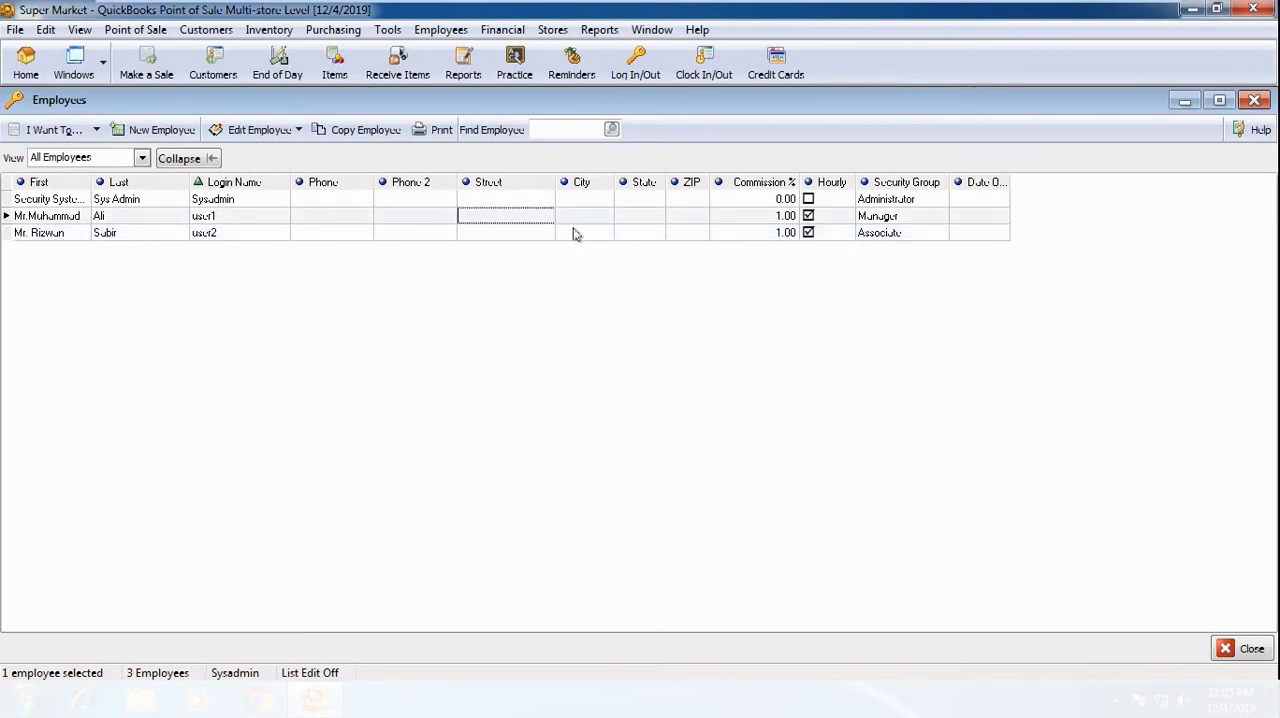
pyautogui.click(574, 233)
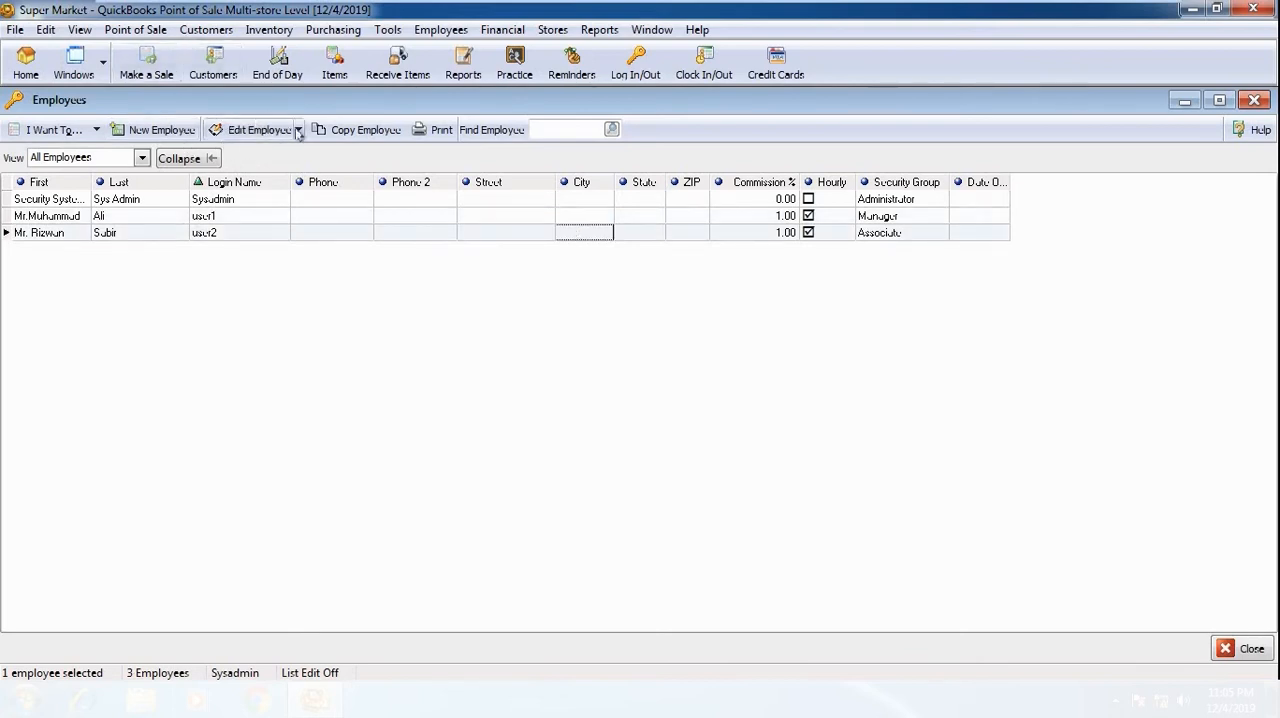
pyautogui.click(252, 232)
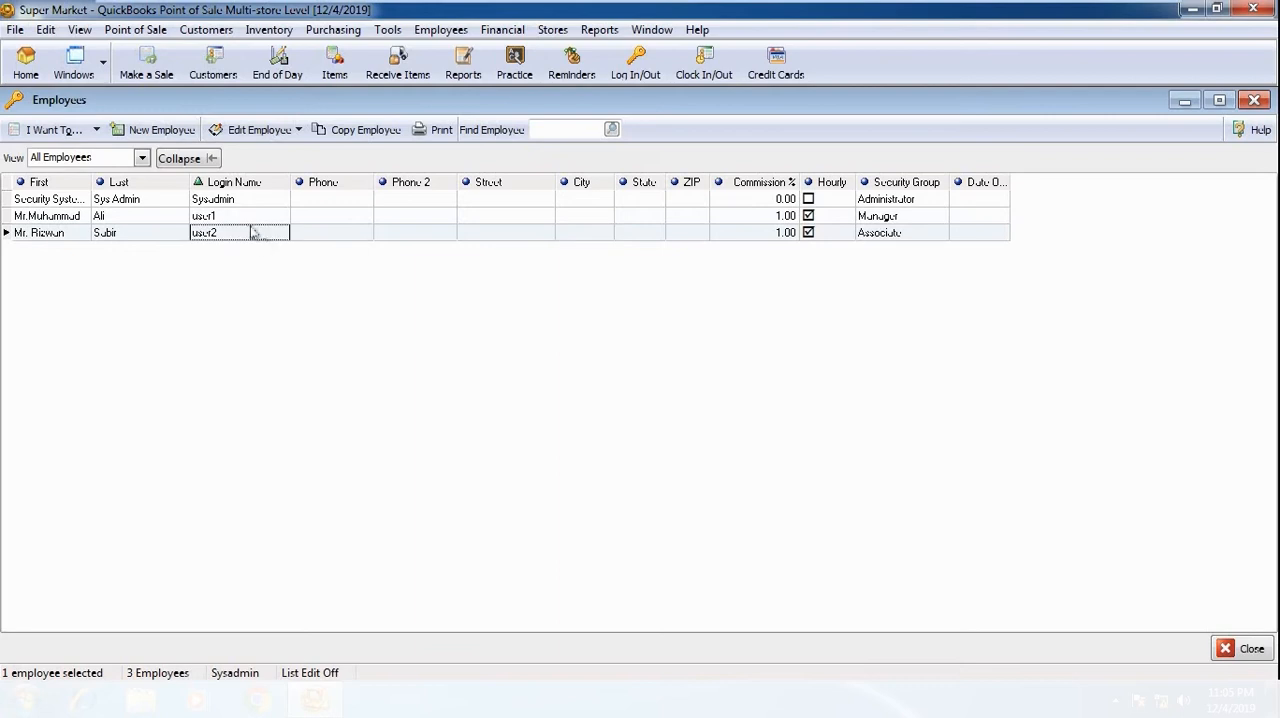
pyautogui.doubleClick(335, 233)
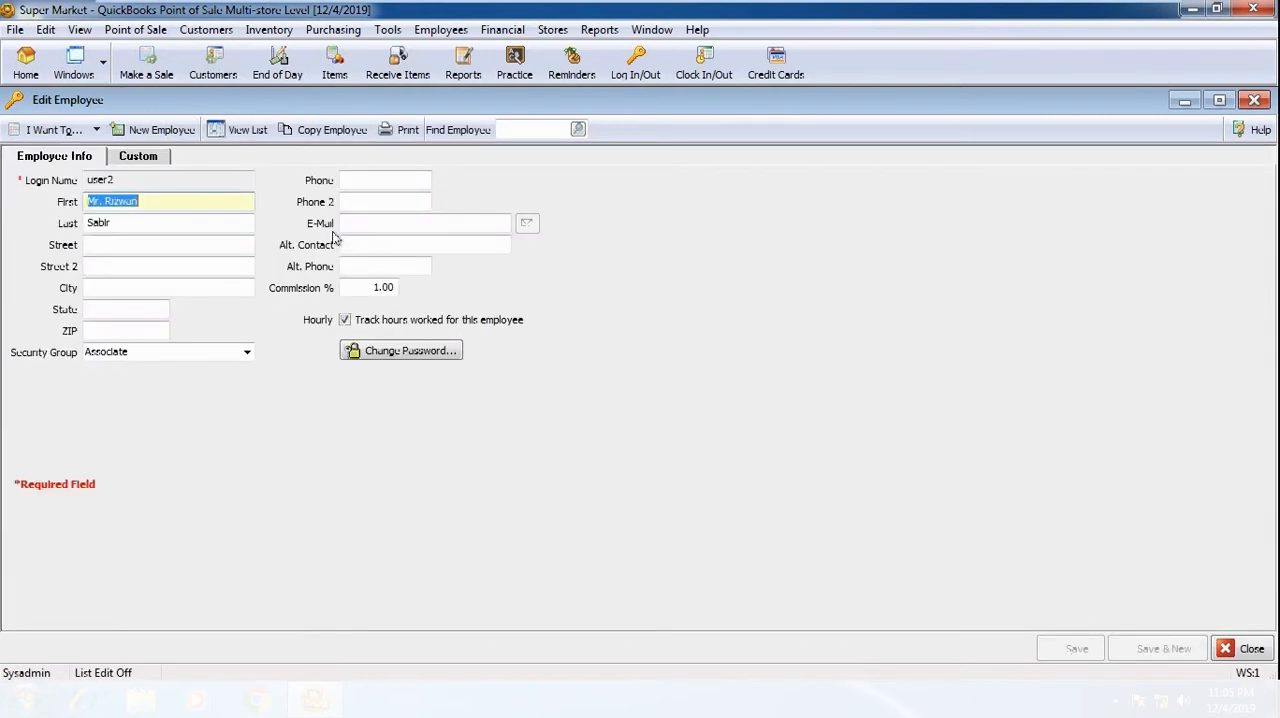
pyautogui.click(1244, 648)
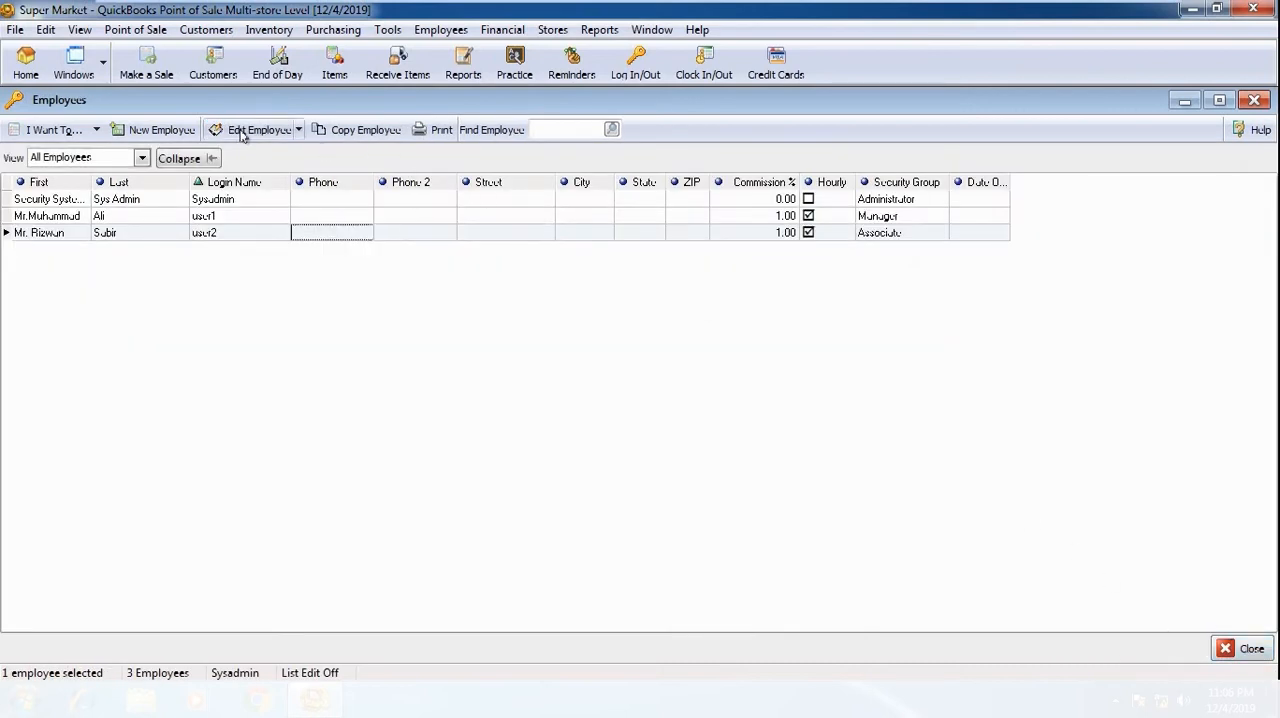
pyautogui.click(275, 238)
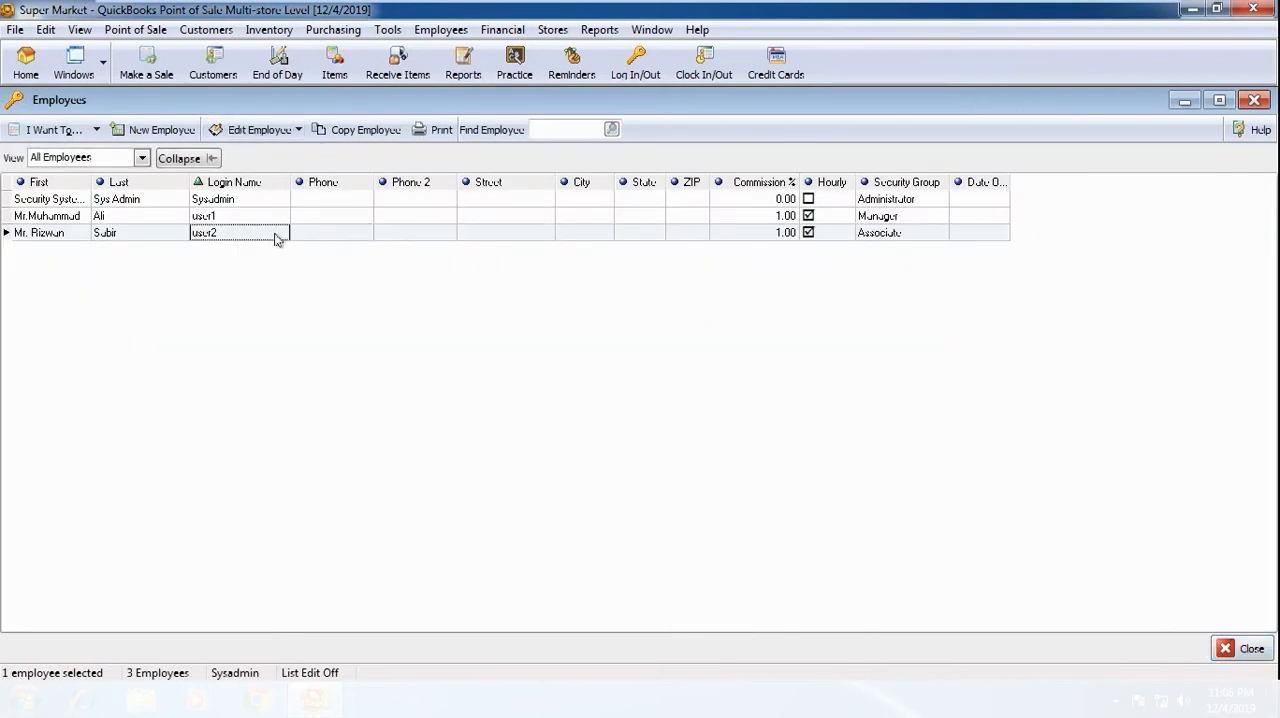
pyautogui.click(270, 130)
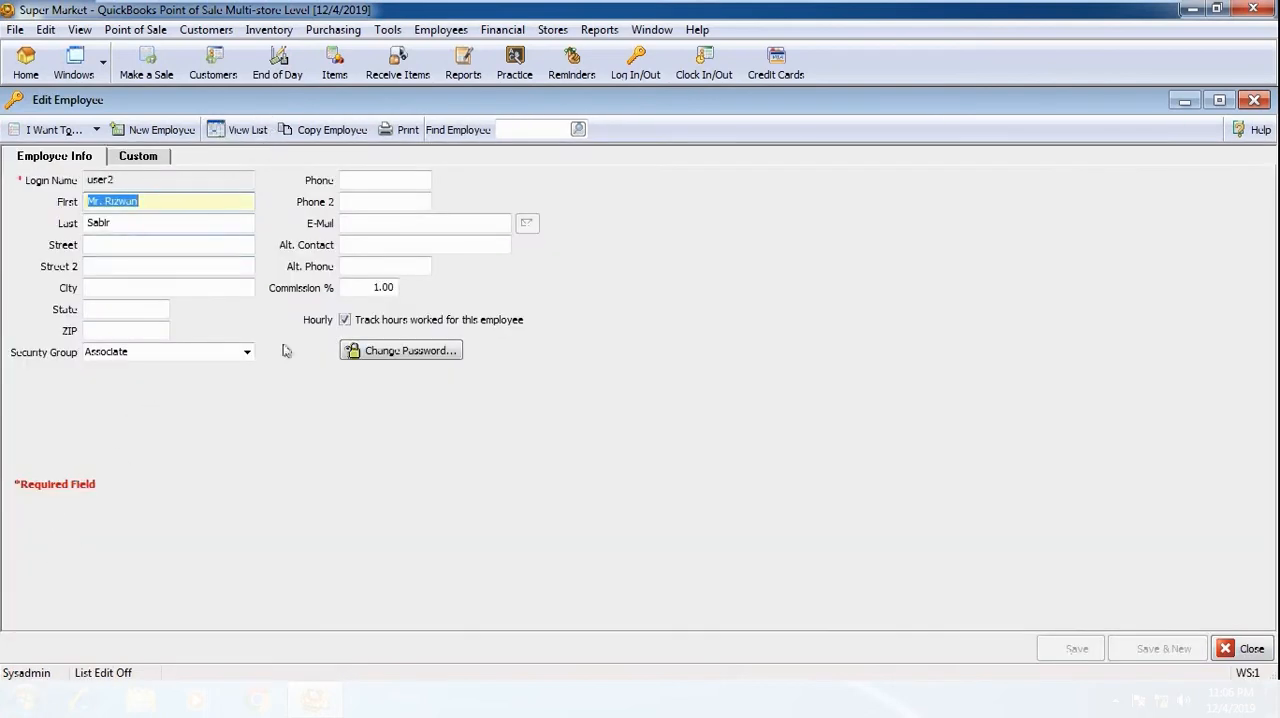
pyautogui.click(1255, 101)
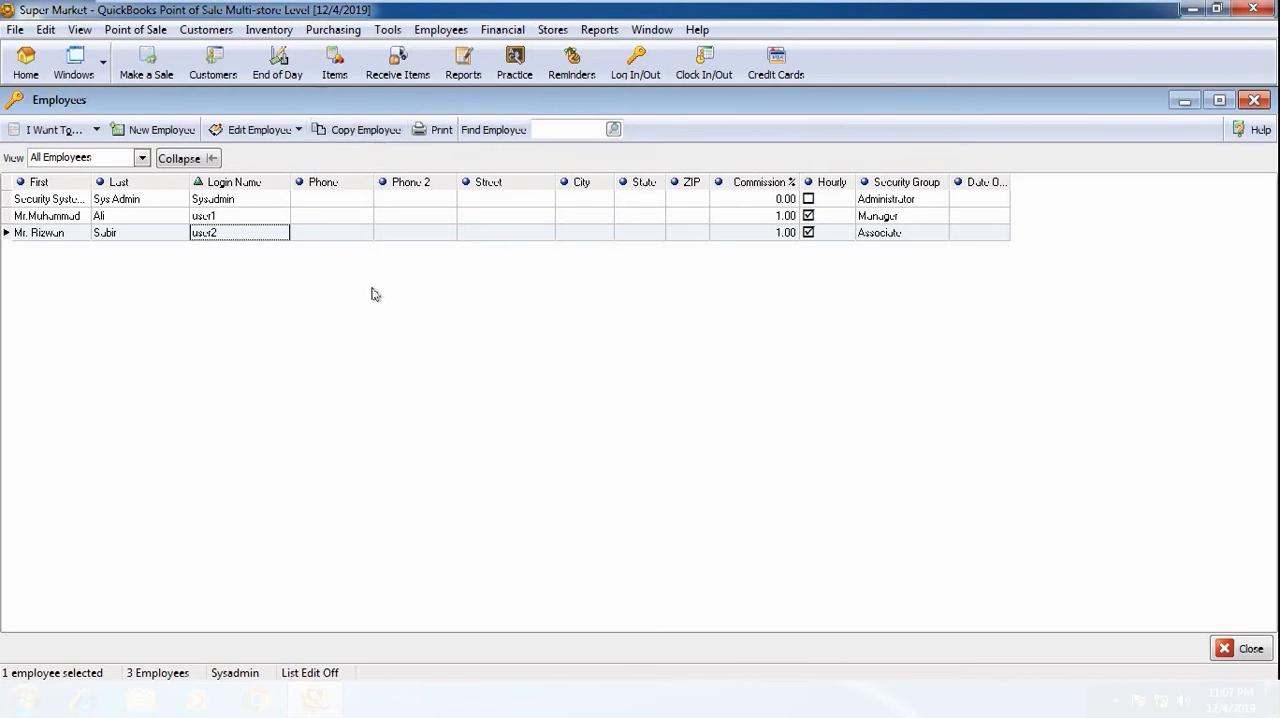
# Step: Start a new employee record as a copy of user2, select the copied first name, and cancel the record
pyautogui.click(378, 234)
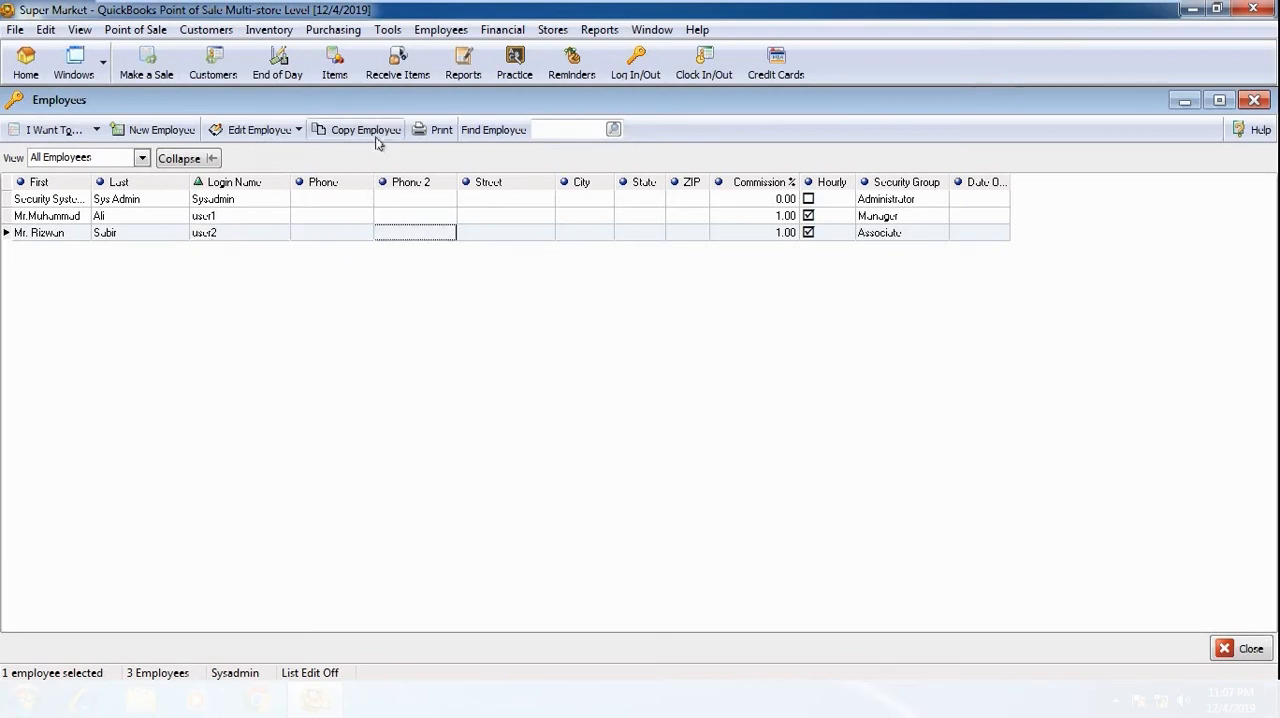
pyautogui.click(383, 136)
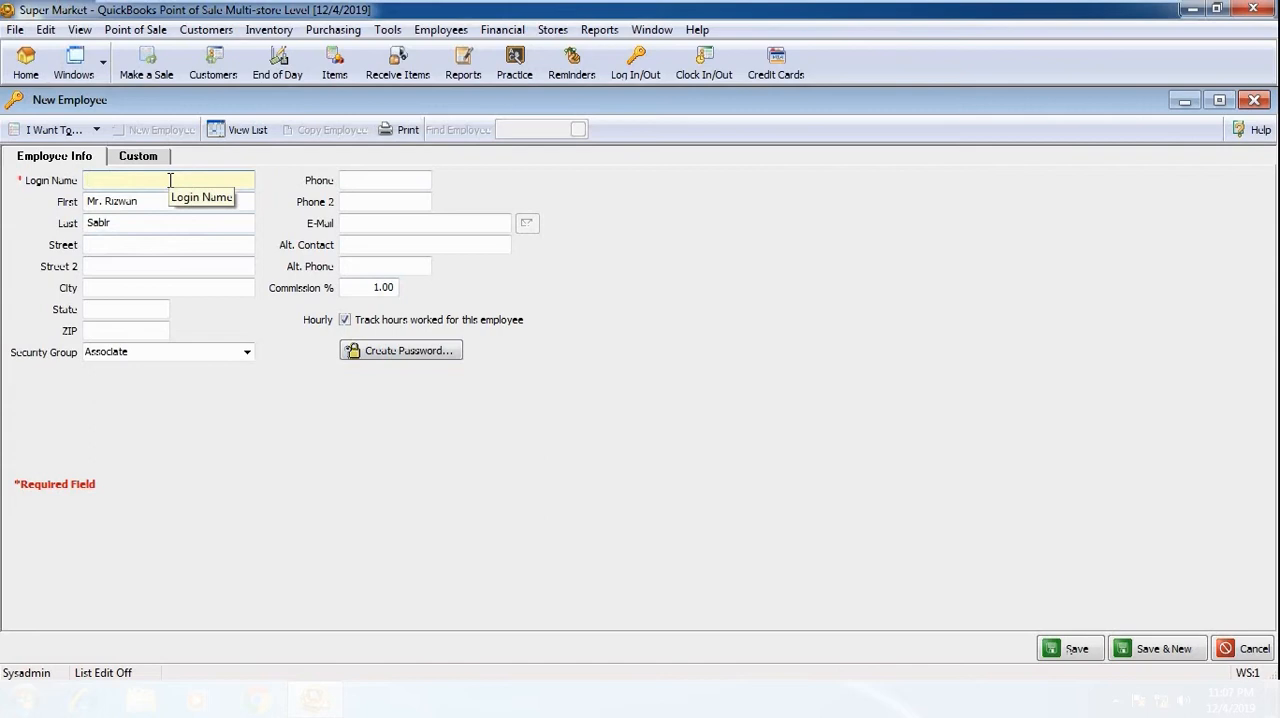
pyautogui.moveTo(87, 206); pyautogui.dragTo(139, 208)
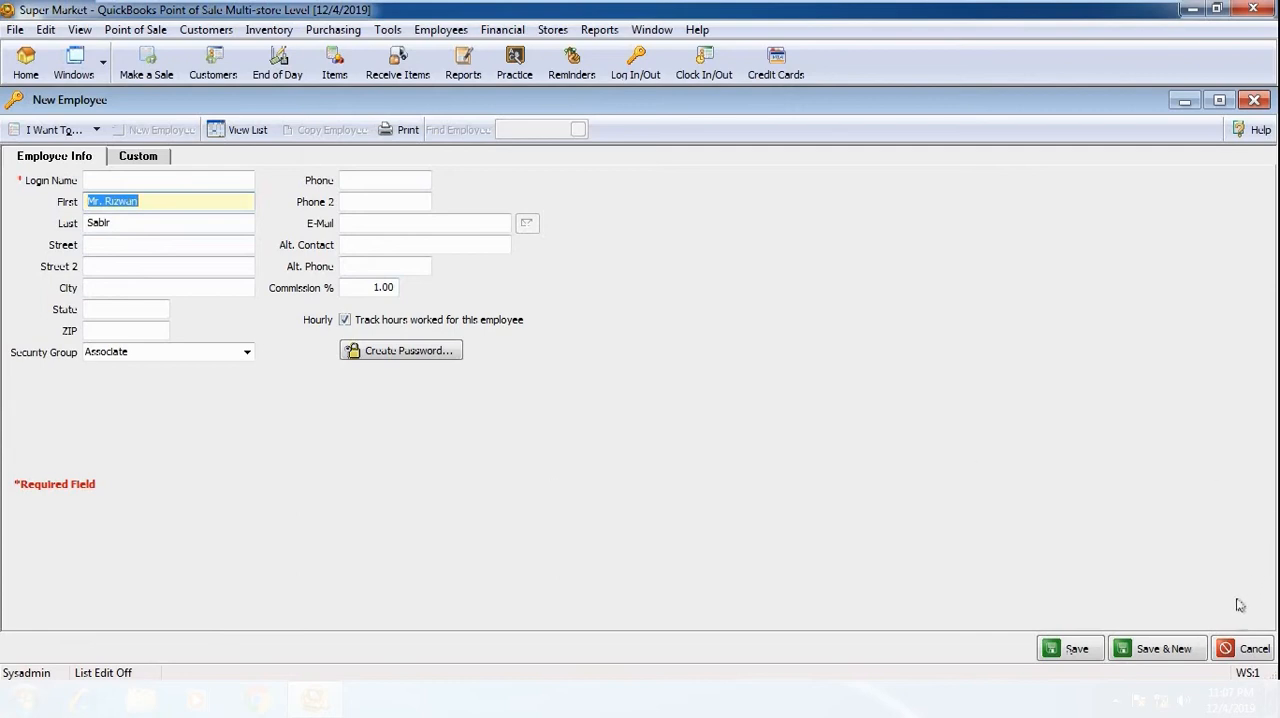
pyautogui.click(1244, 648)
pyautogui.click(582, 400)
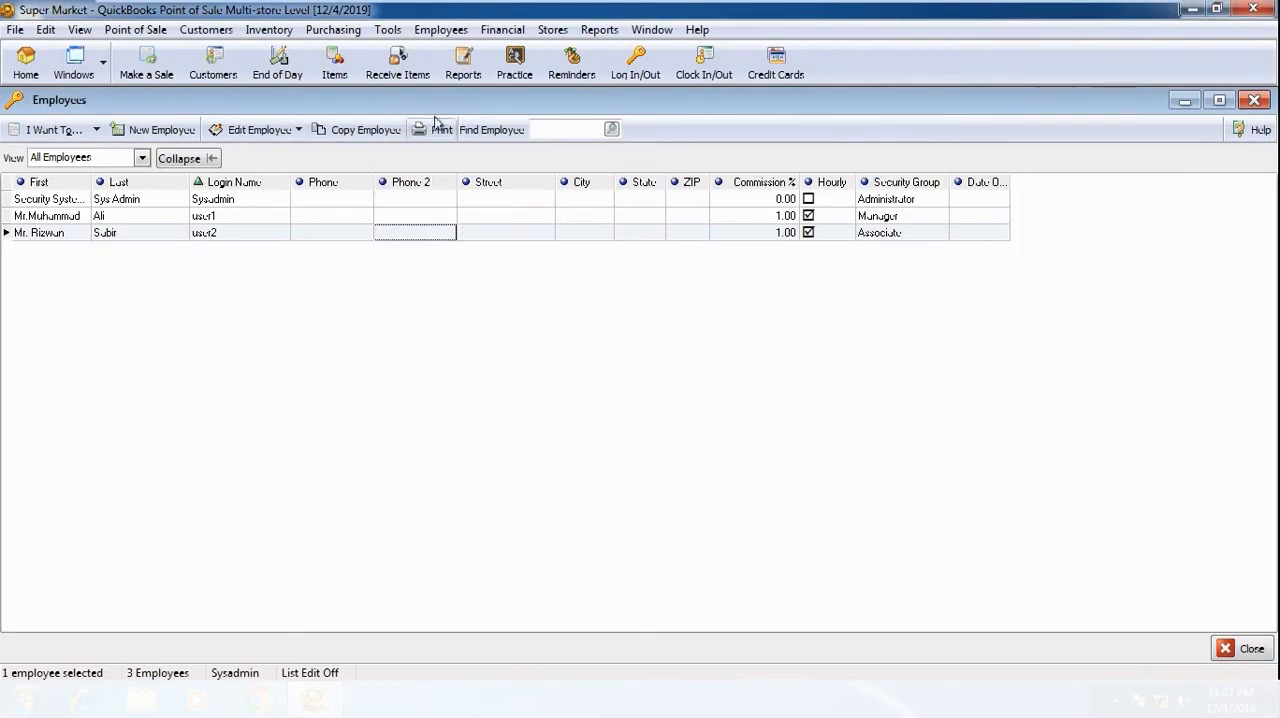
# Step: Generate the printable employee list for the selected user2 employee only, moving the print options dialog aside
pyautogui.click(263, 232)
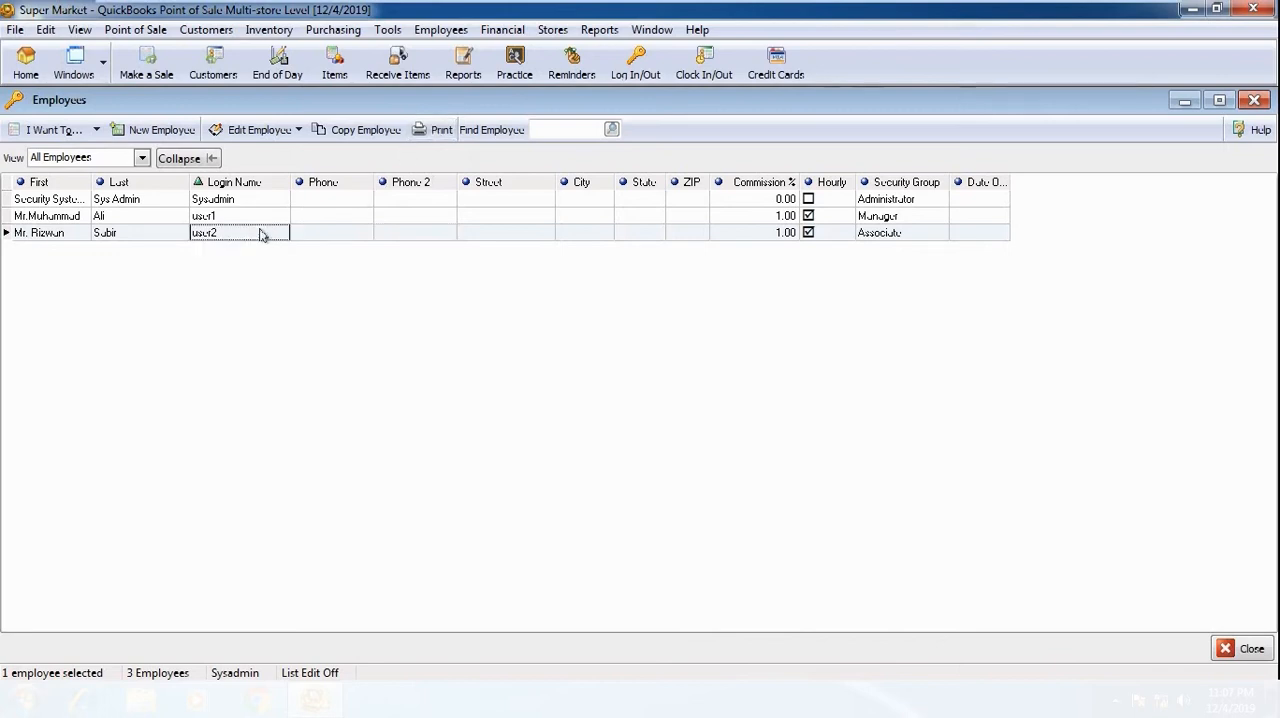
pyautogui.click(441, 132)
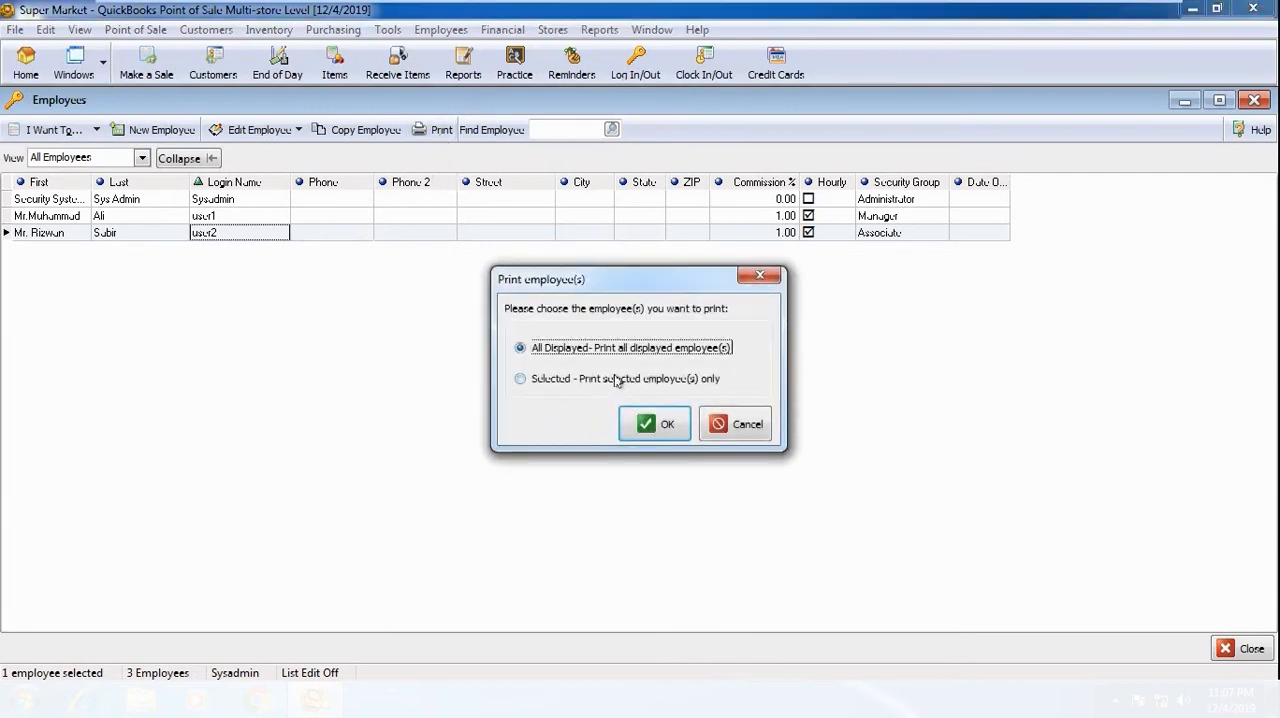
pyautogui.moveTo(663, 288); pyautogui.dragTo(585, 213)
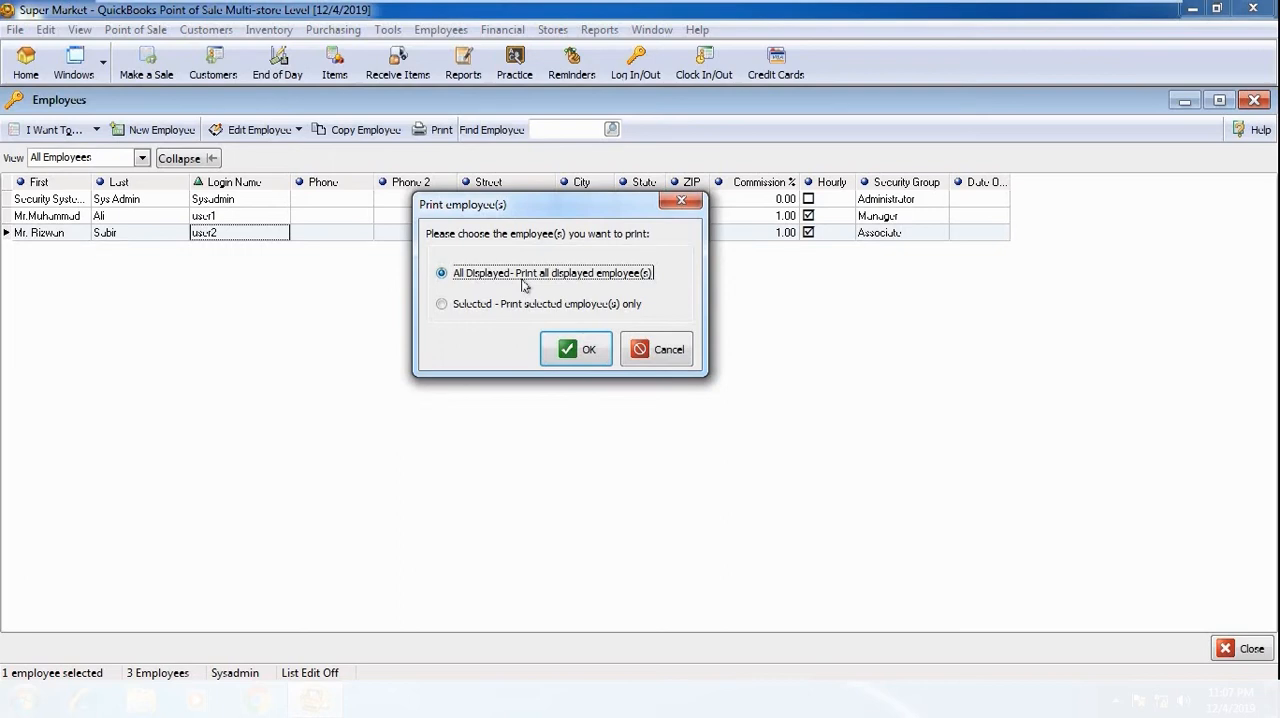
pyautogui.click(441, 305)
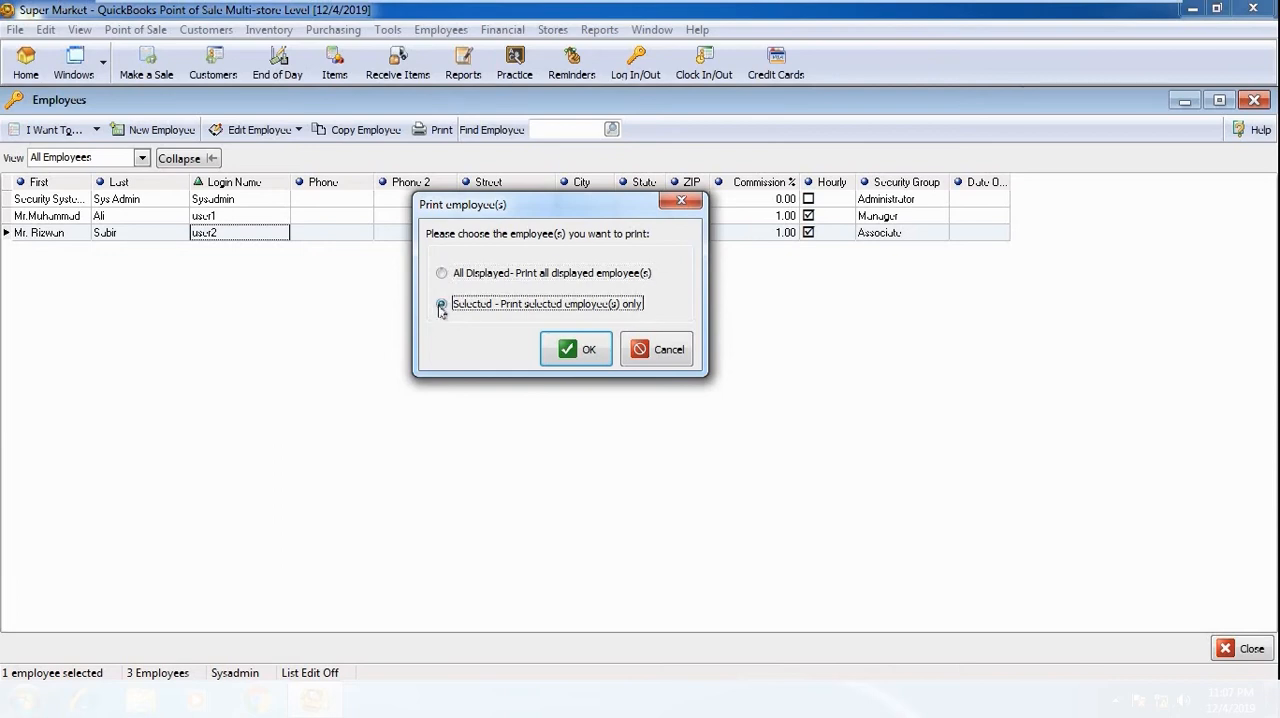
pyautogui.click(576, 350)
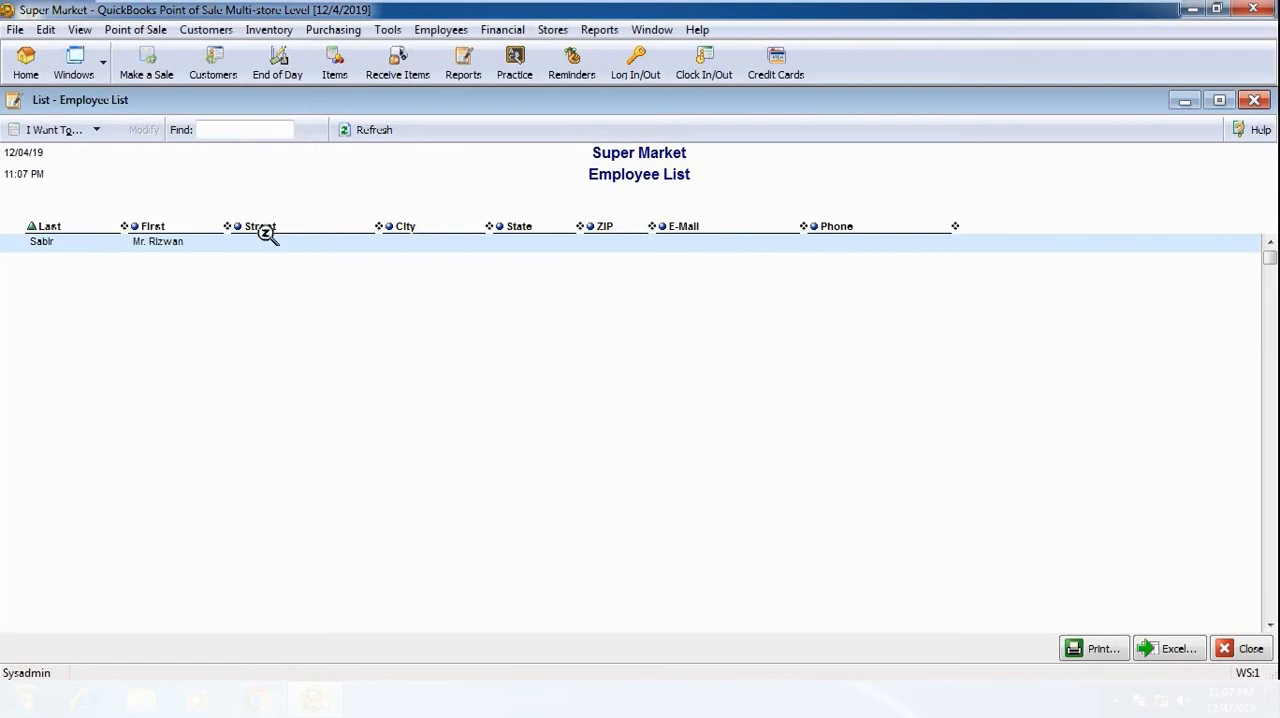
# Step: Rearrange the Employee List report with wider First and E-Mail columns, First before Last and sorting by E-Mail, and close it
pyautogui.moveTo(228, 225); pyautogui.dragTo(291, 226)
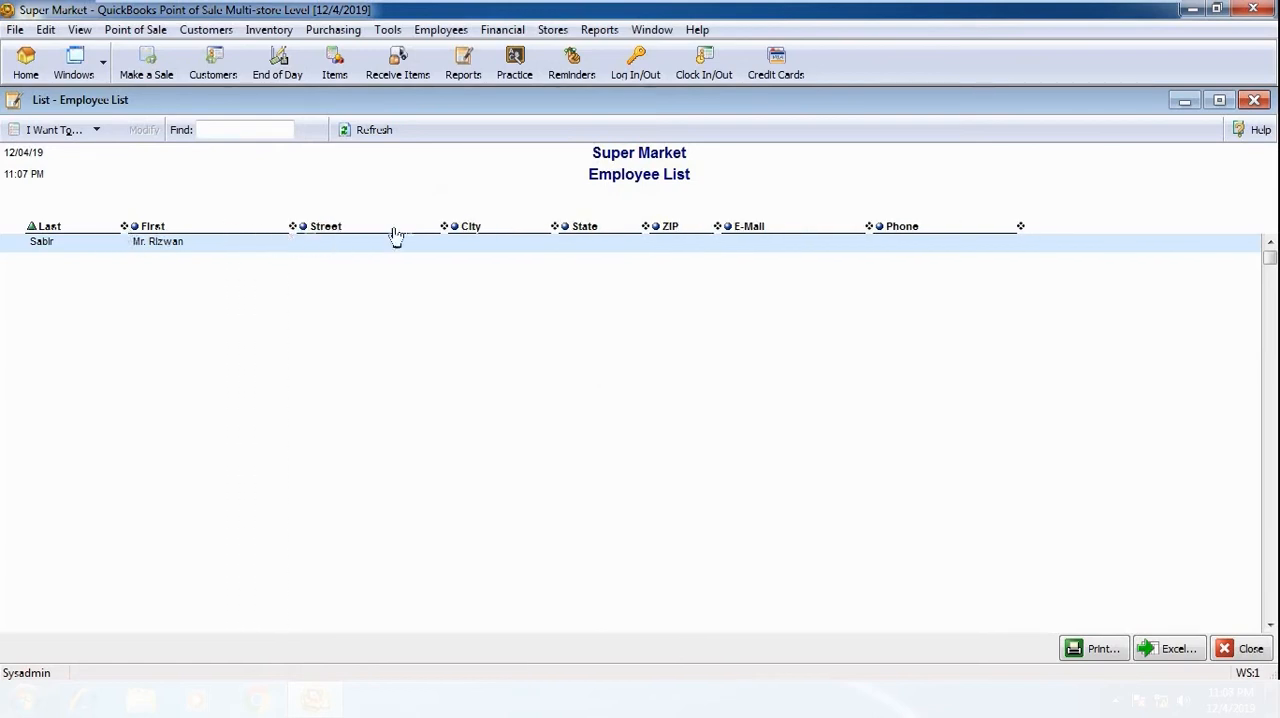
pyautogui.moveTo(65, 228); pyautogui.dragTo(198, 243)
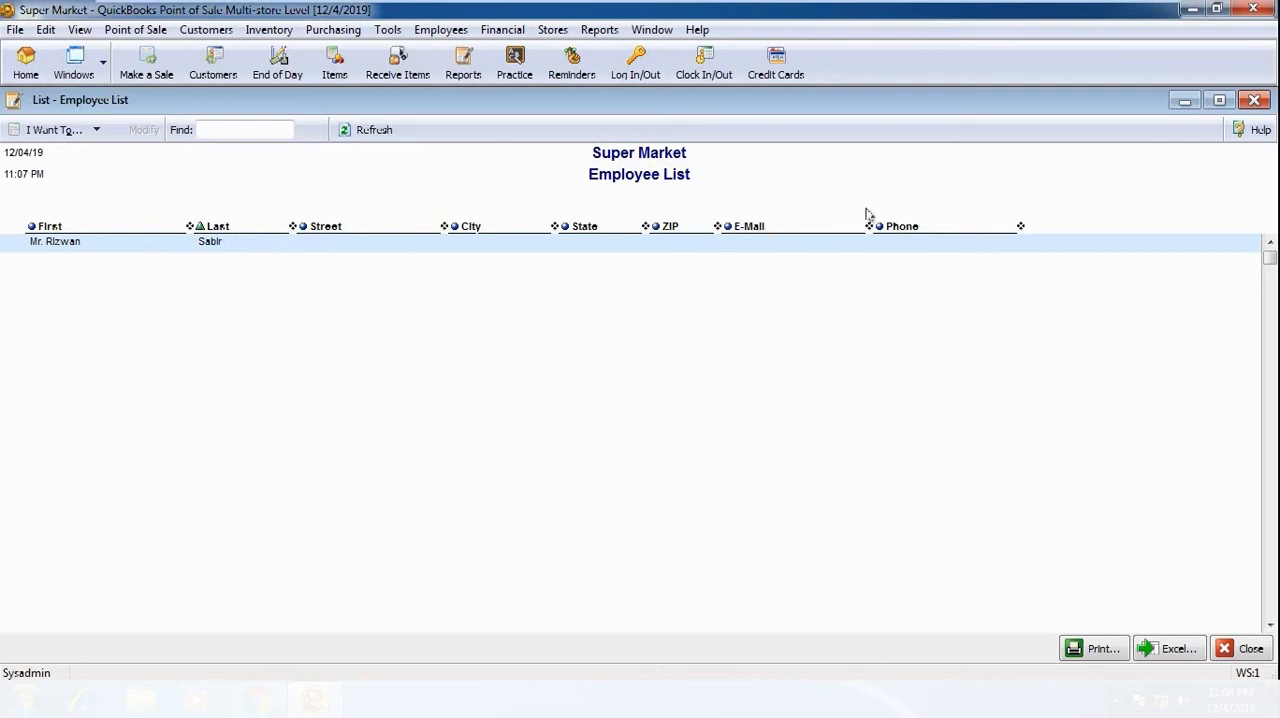
pyautogui.moveTo(867, 226); pyautogui.dragTo(887, 227)
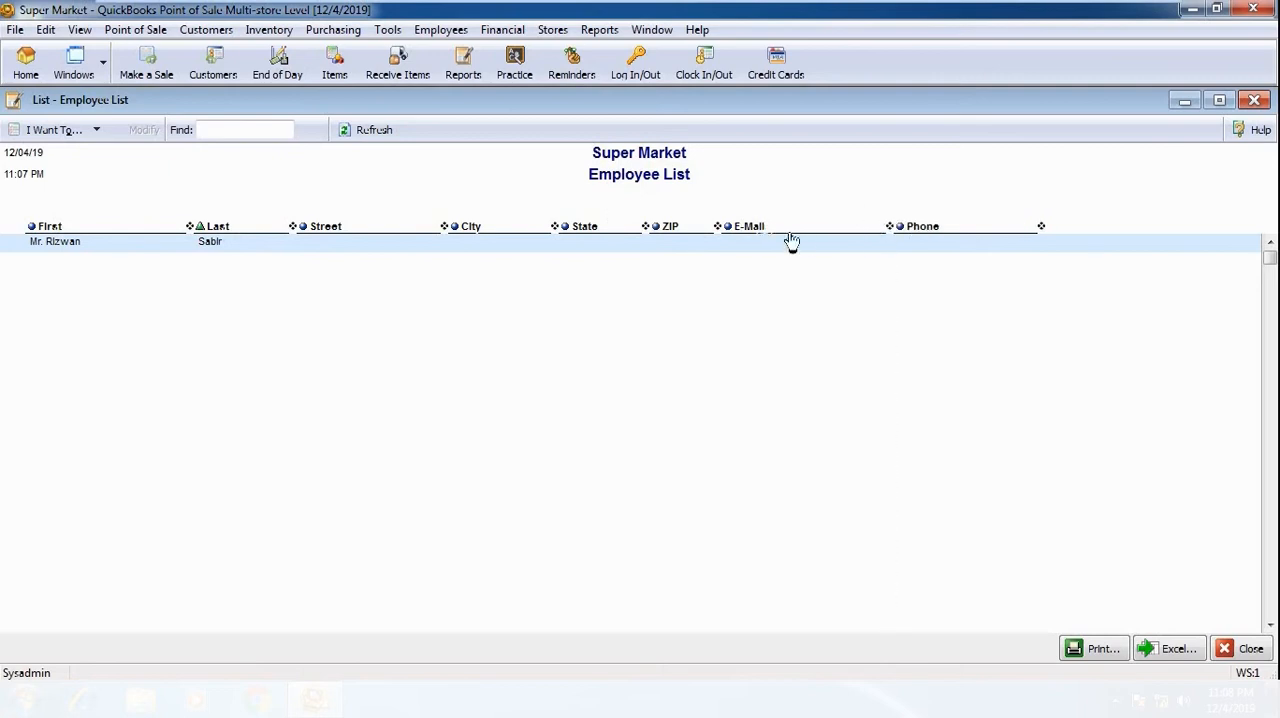
pyautogui.click(732, 228)
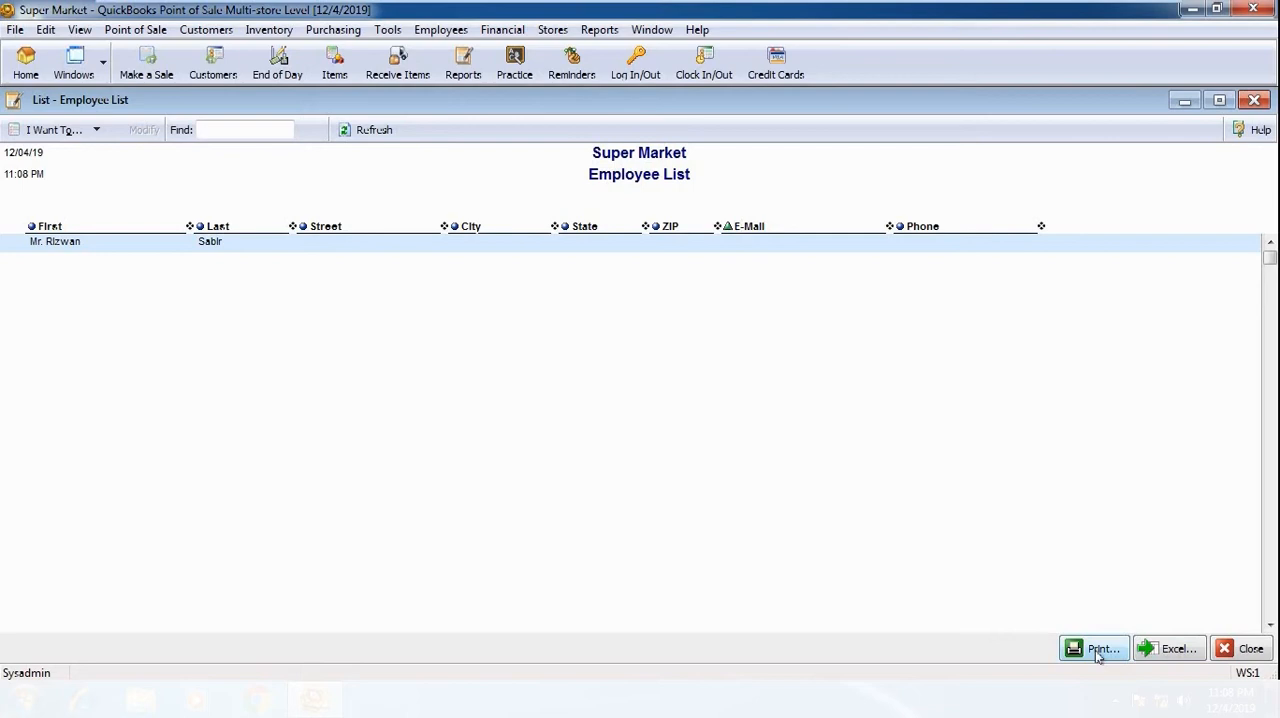
pyautogui.click(1249, 649)
# Step: Open the employee security rights and create a new security group named test group
pyautogui.click(441, 31)
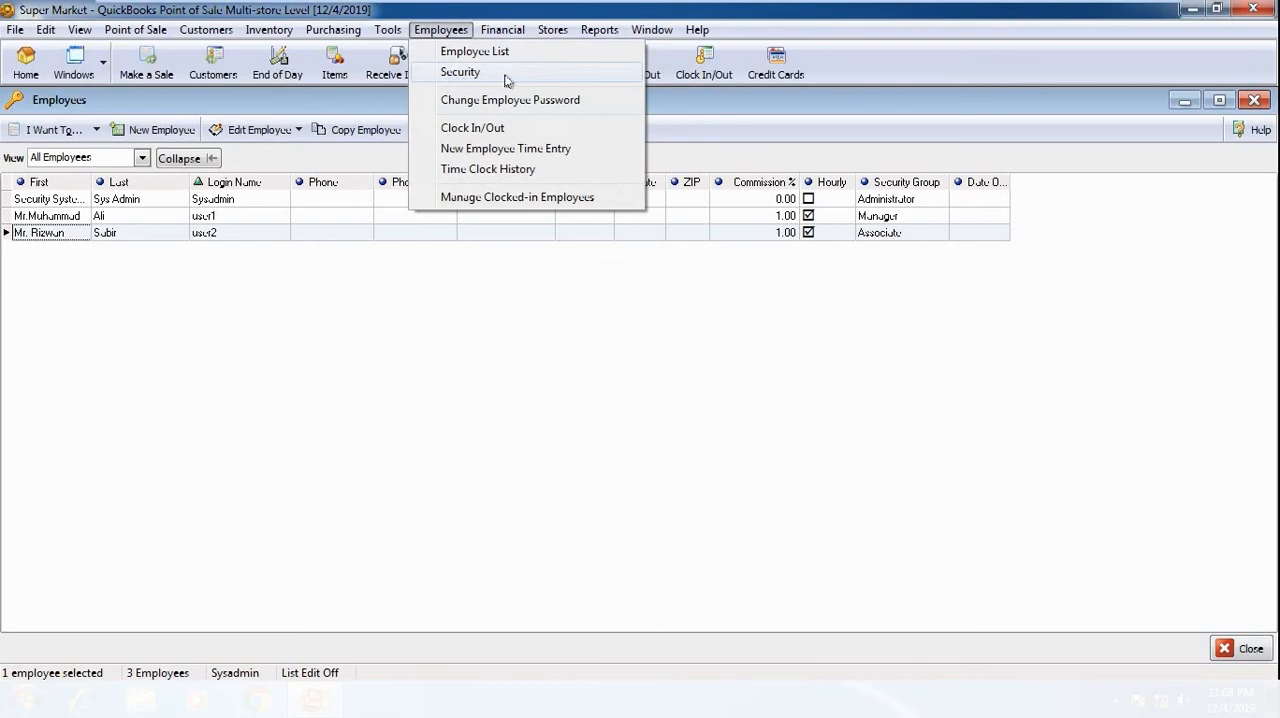
pyautogui.click(507, 78)
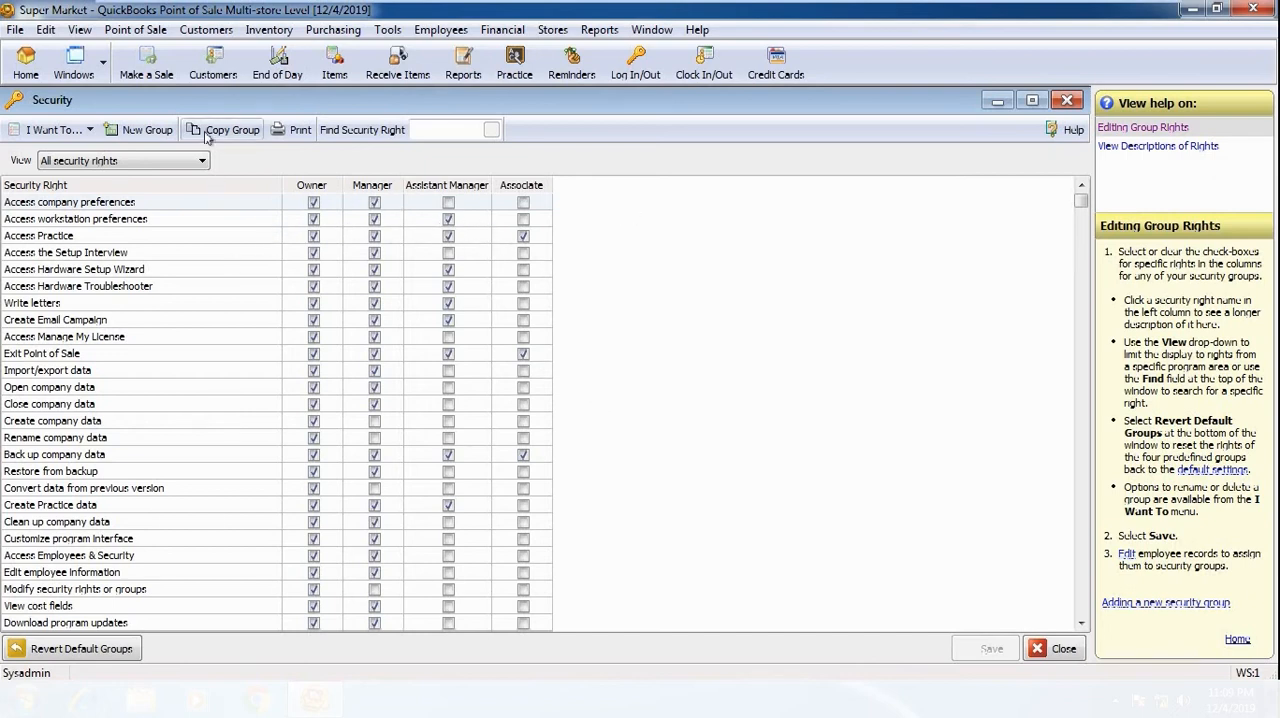
pyautogui.click(139, 131)
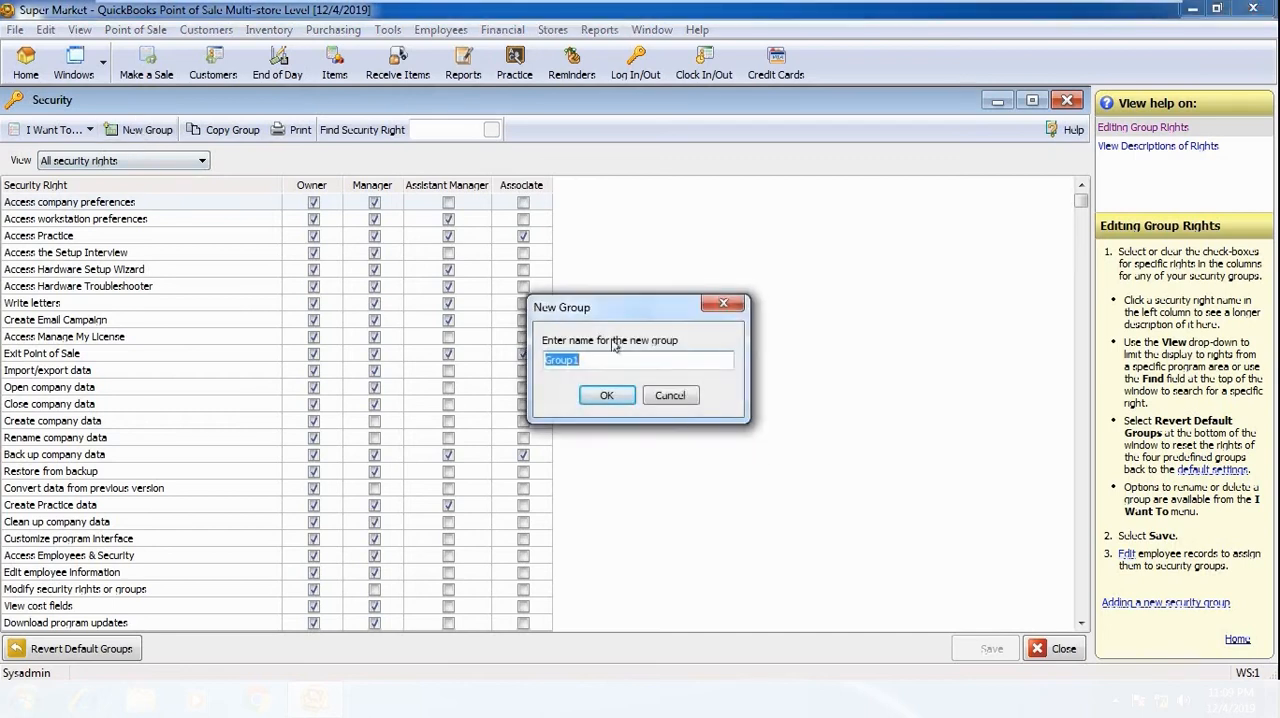
pyautogui.write('test g')
pyautogui.click(603, 397)
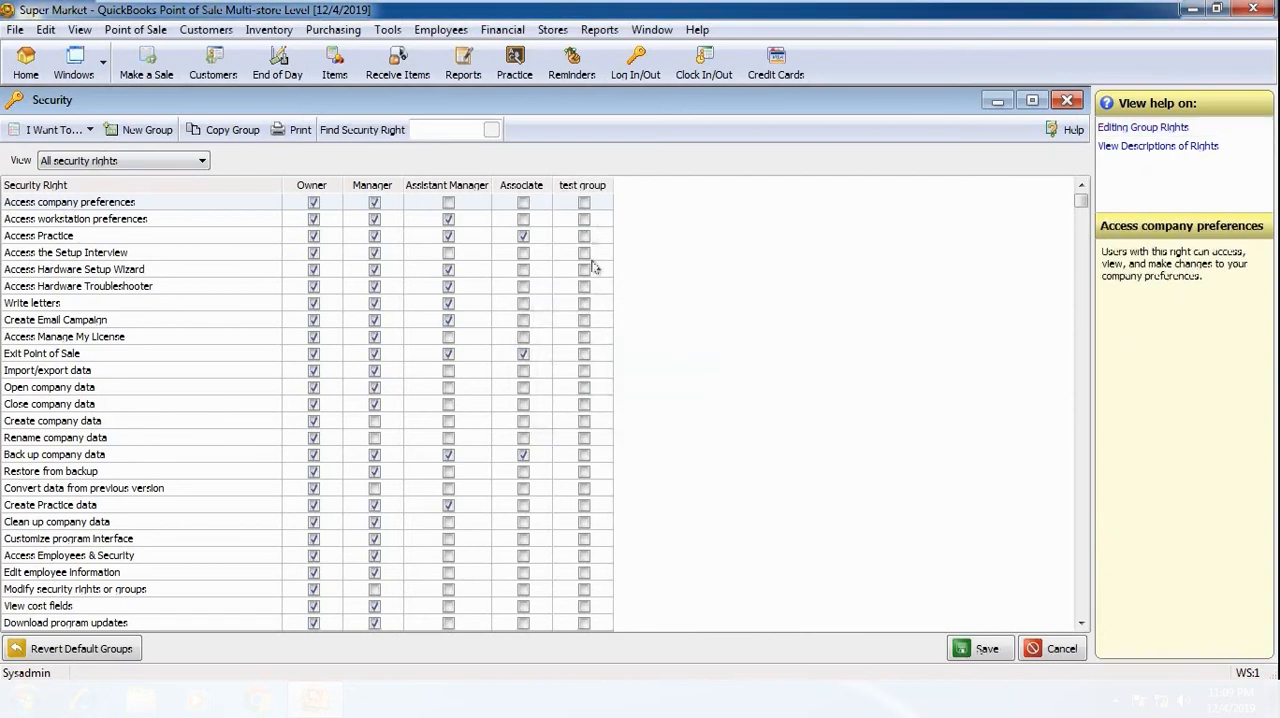
# Step: Grant test group access to company preferences, Practice, Hardware Troubleshooter and Manage My License
pyautogui.click(584, 203)
pyautogui.click(584, 236)
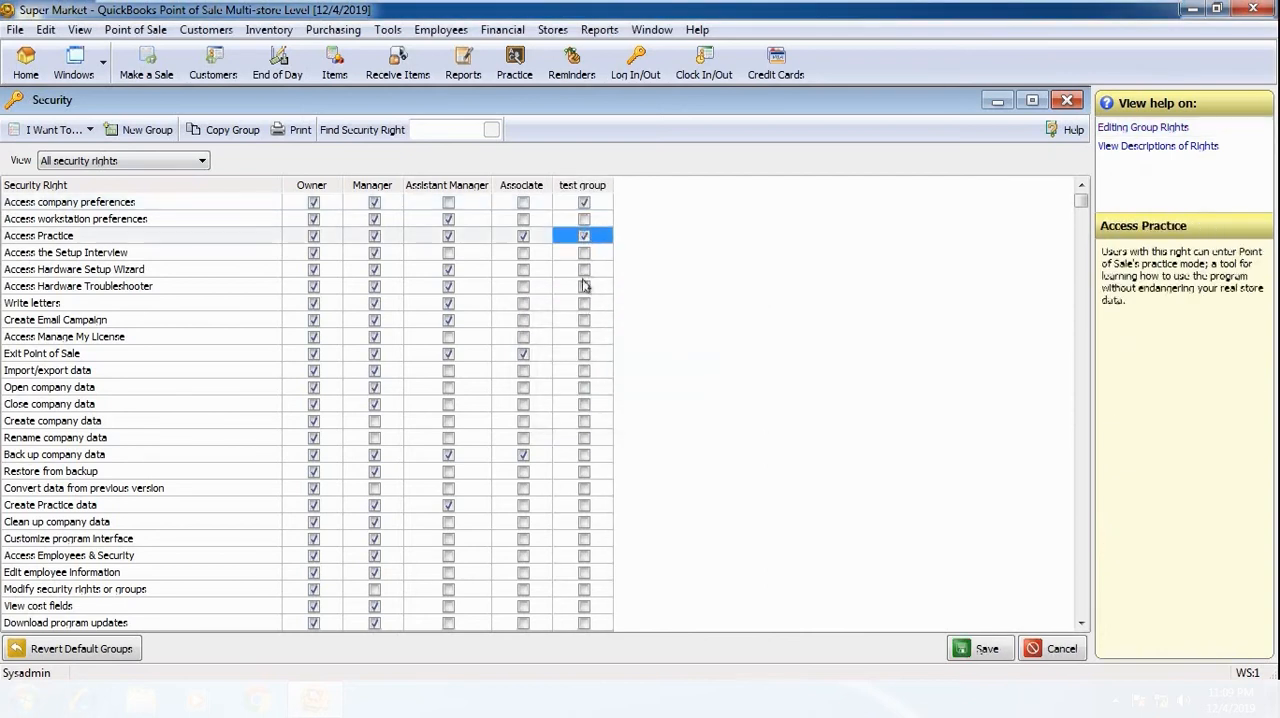
pyautogui.click(584, 287)
pyautogui.click(585, 337)
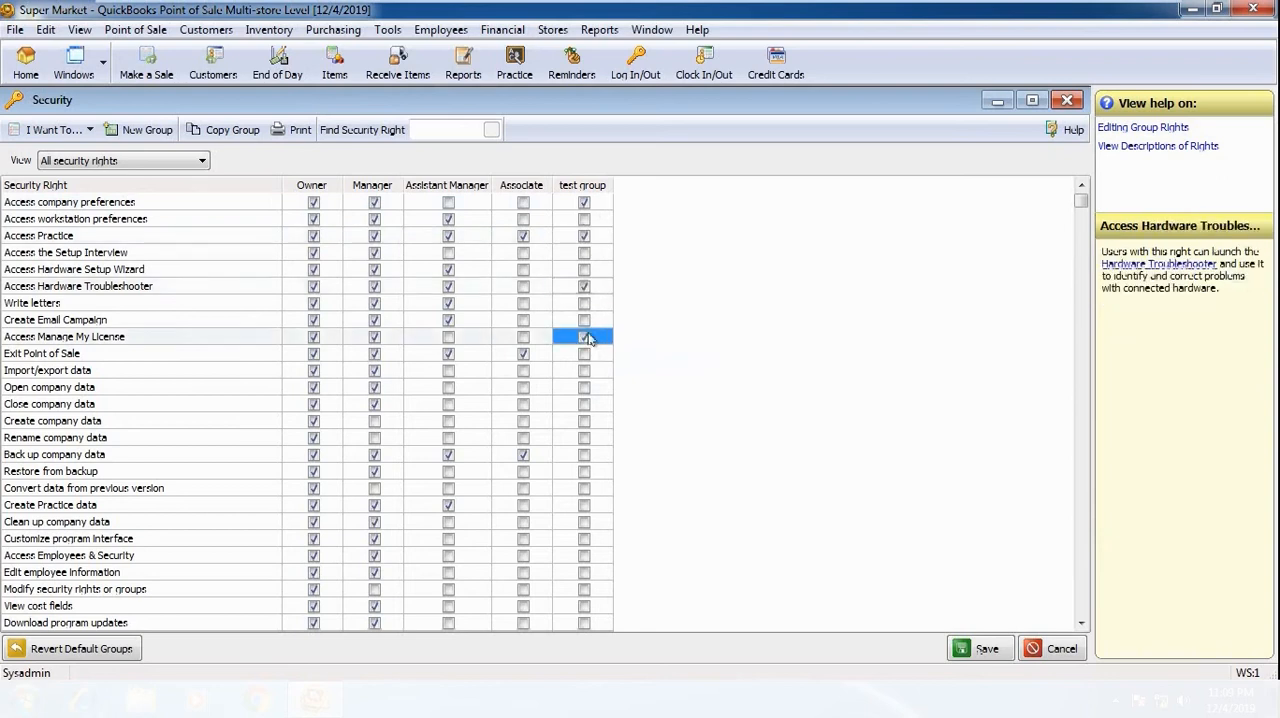
# Step: Grant test group the rights to open, rename and clean up company data and convert data from previous version, and save the security settings
pyautogui.click(585, 387)
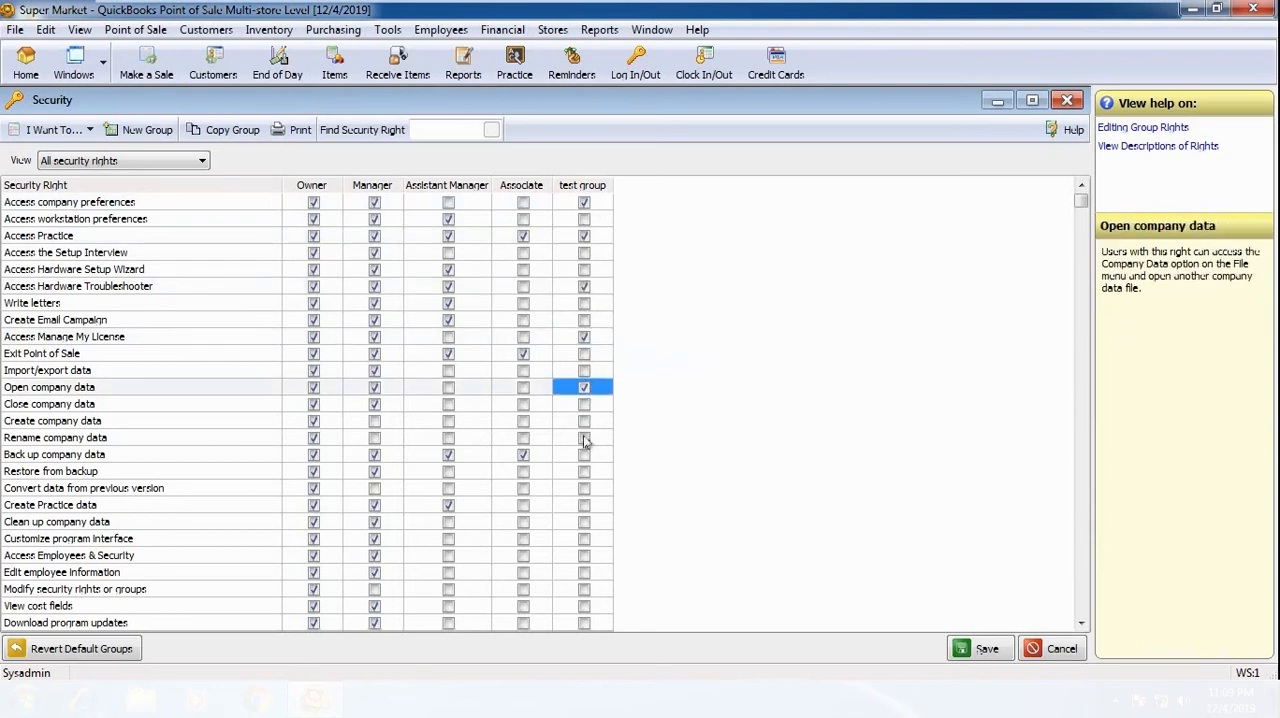
pyautogui.click(583, 440)
pyautogui.click(585, 488)
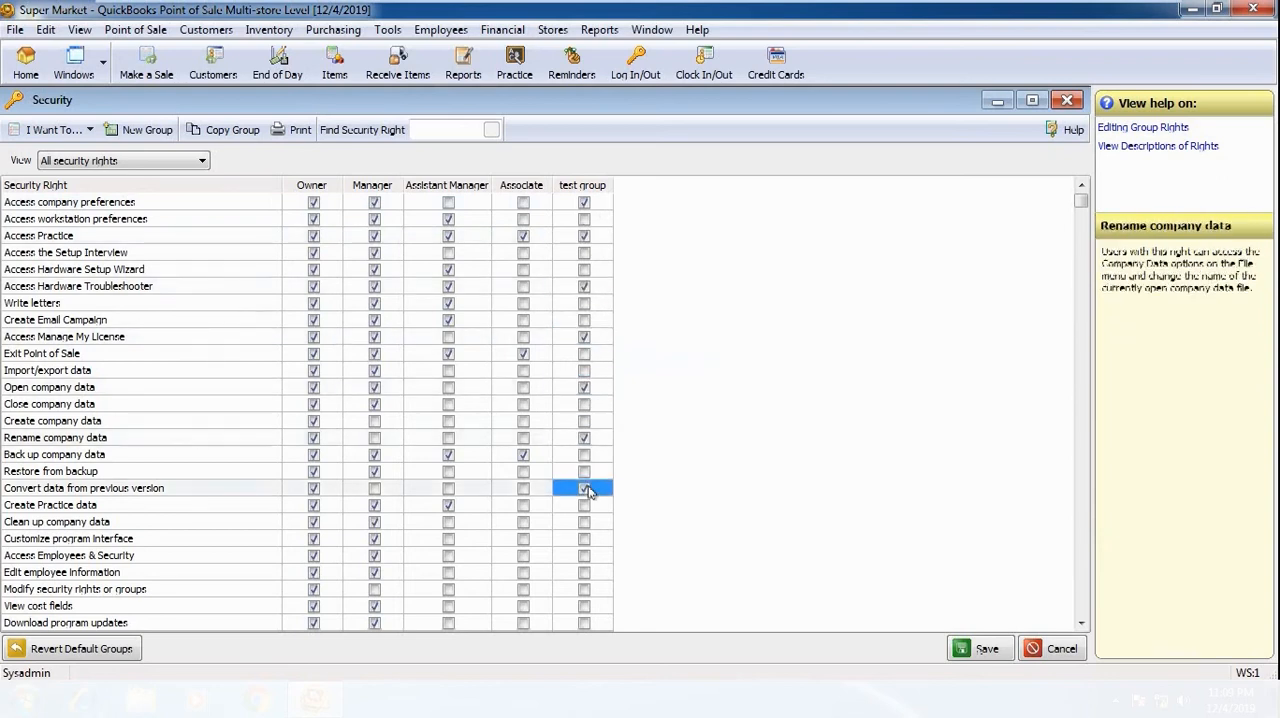
pyautogui.click(584, 521)
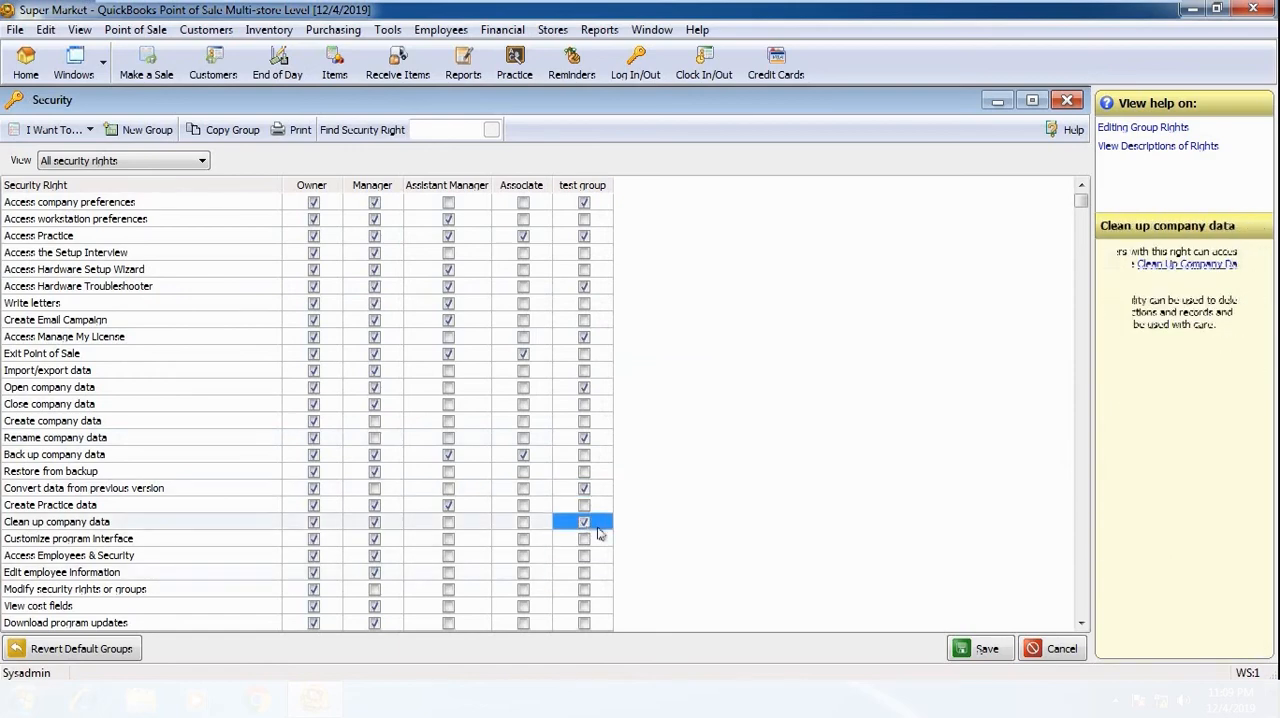
pyautogui.click(976, 652)
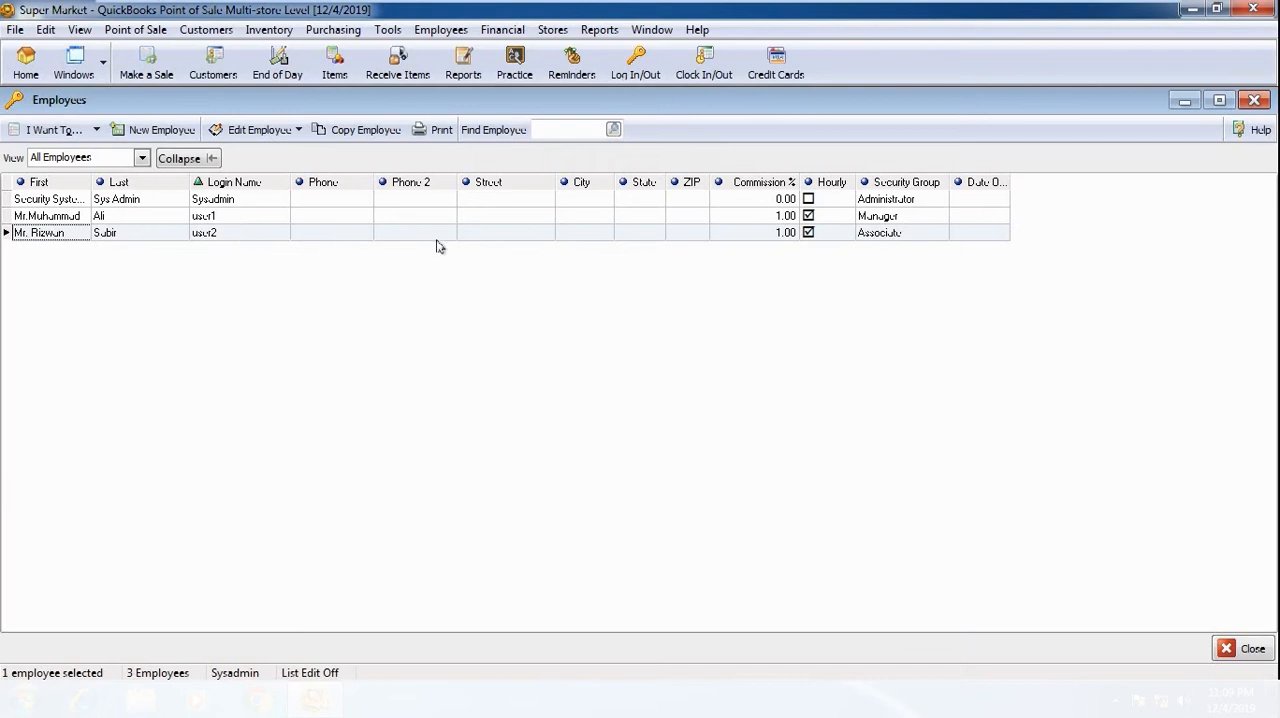
# Step: Open the user2 record to check the available security groups, and close it discarding any changes
pyautogui.doubleClick(397, 239)
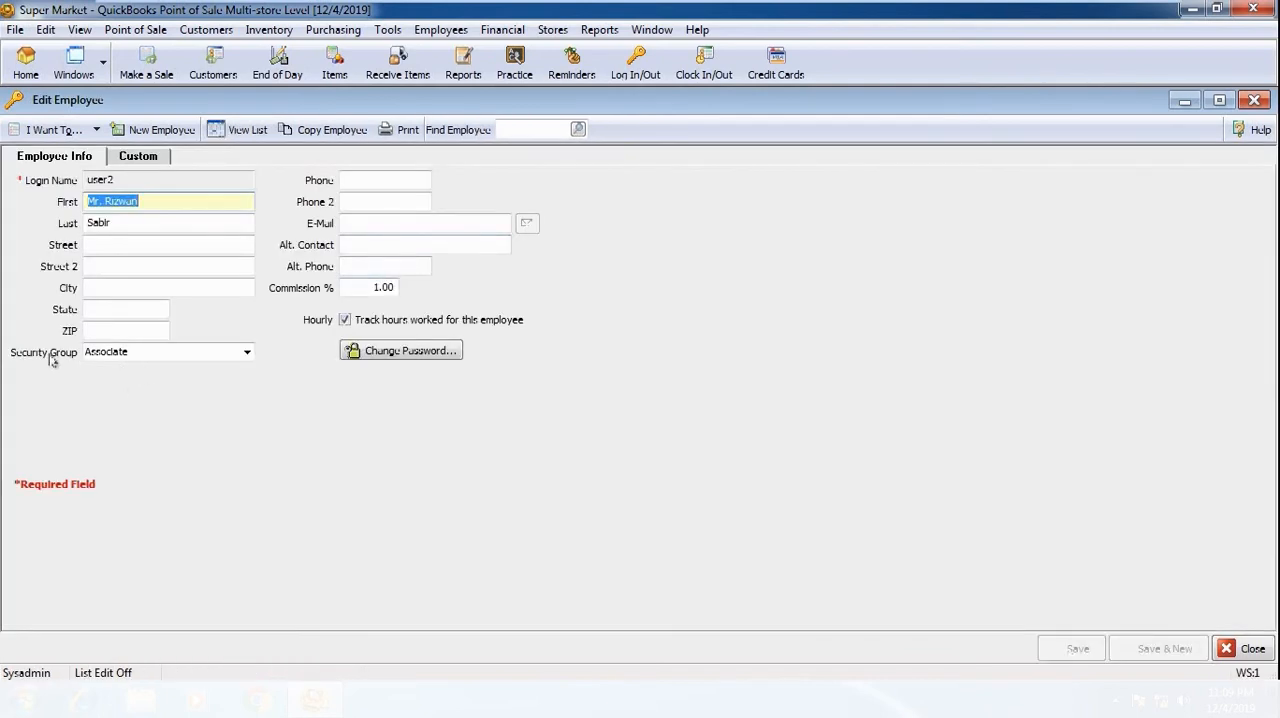
pyautogui.click(246, 352)
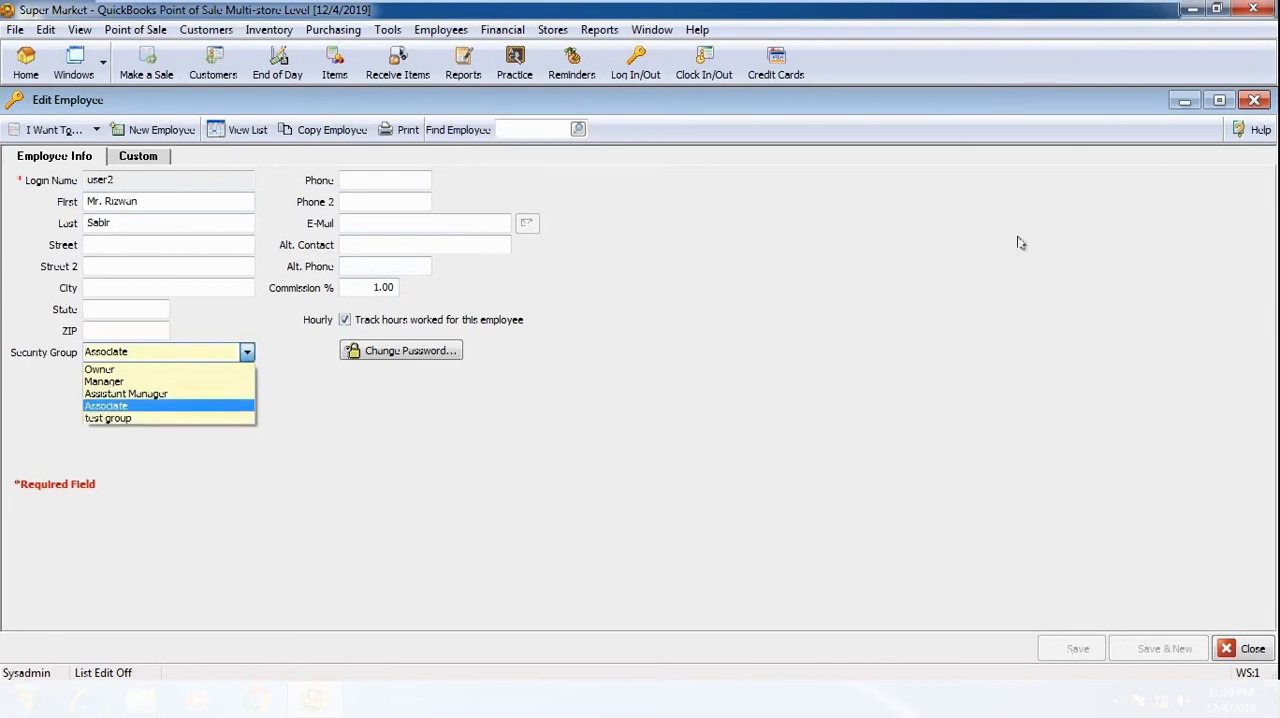
pyautogui.click(1254, 100)
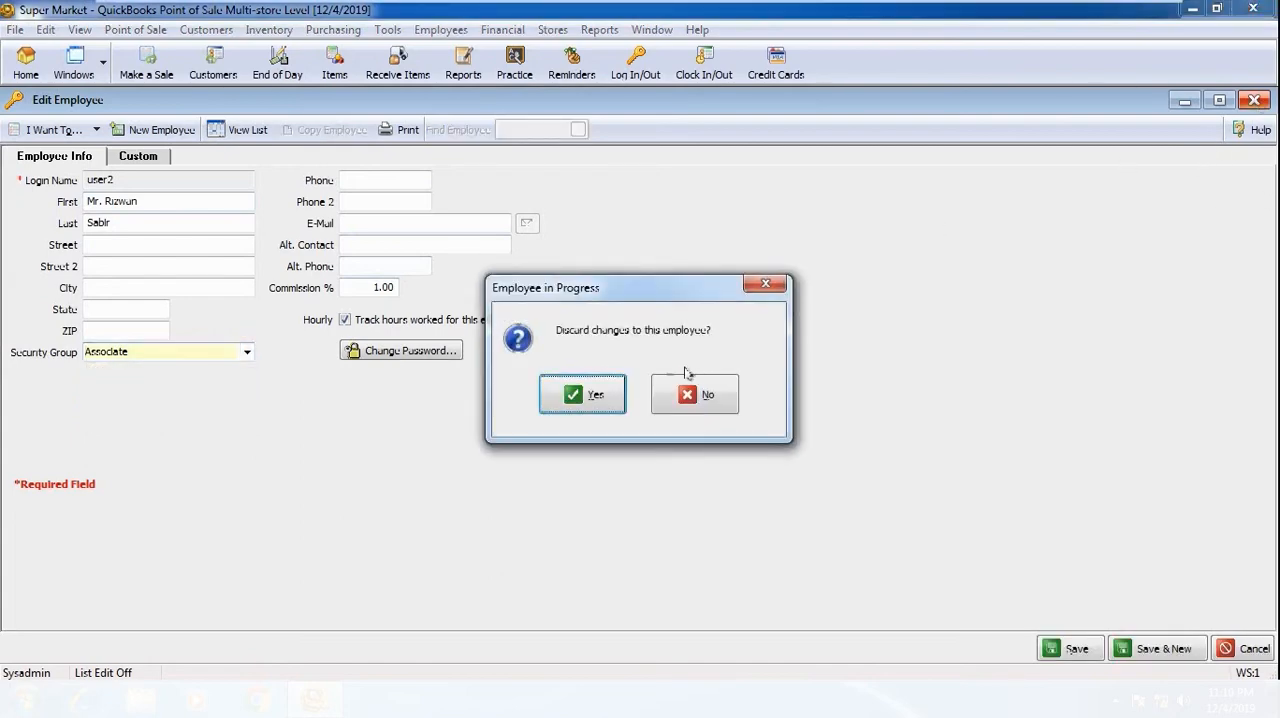
pyautogui.click(598, 395)
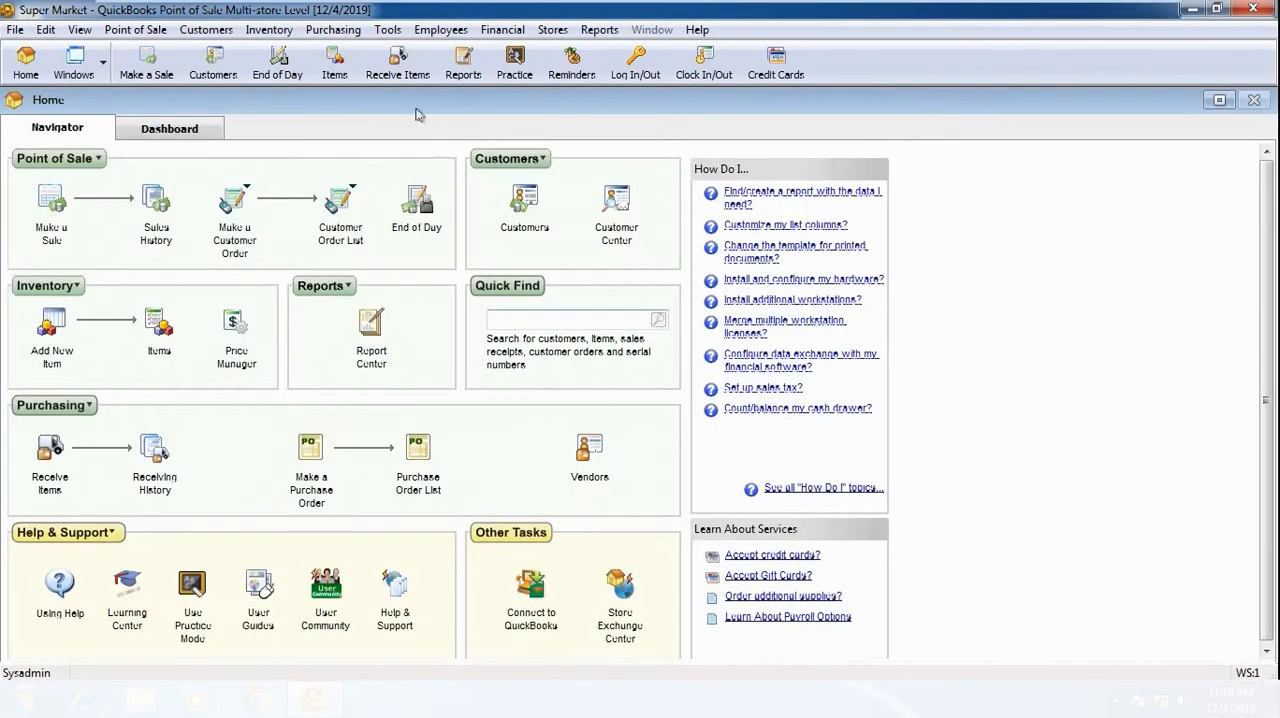
# Step: Open the Change Employee Password form for Sysadmin and close it without entering anything
pyautogui.click(432, 30)
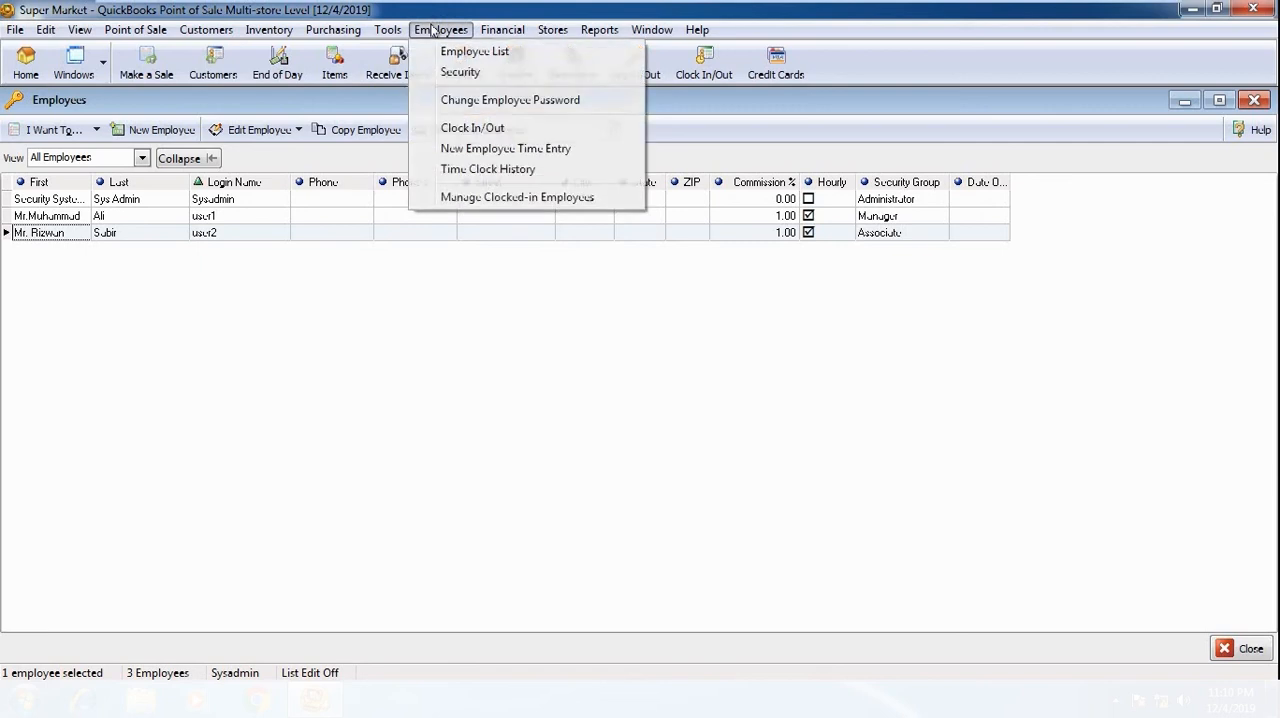
pyautogui.click(560, 102)
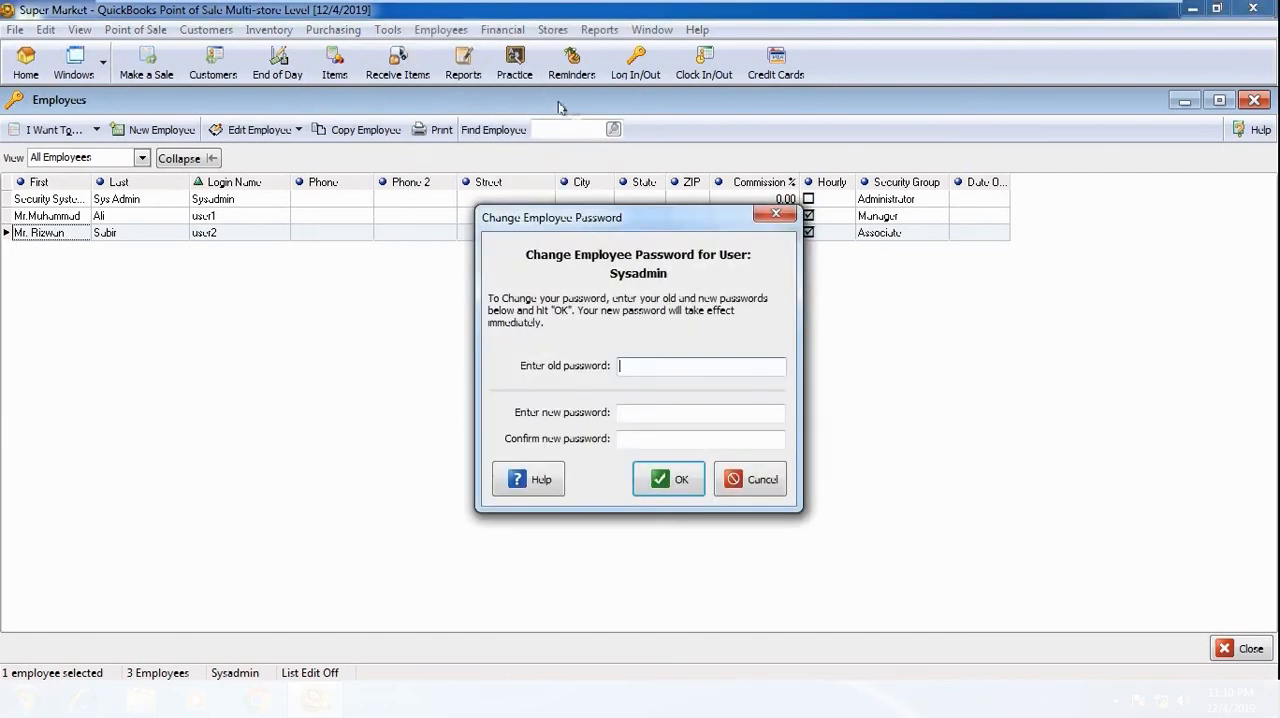
pyautogui.click(773, 214)
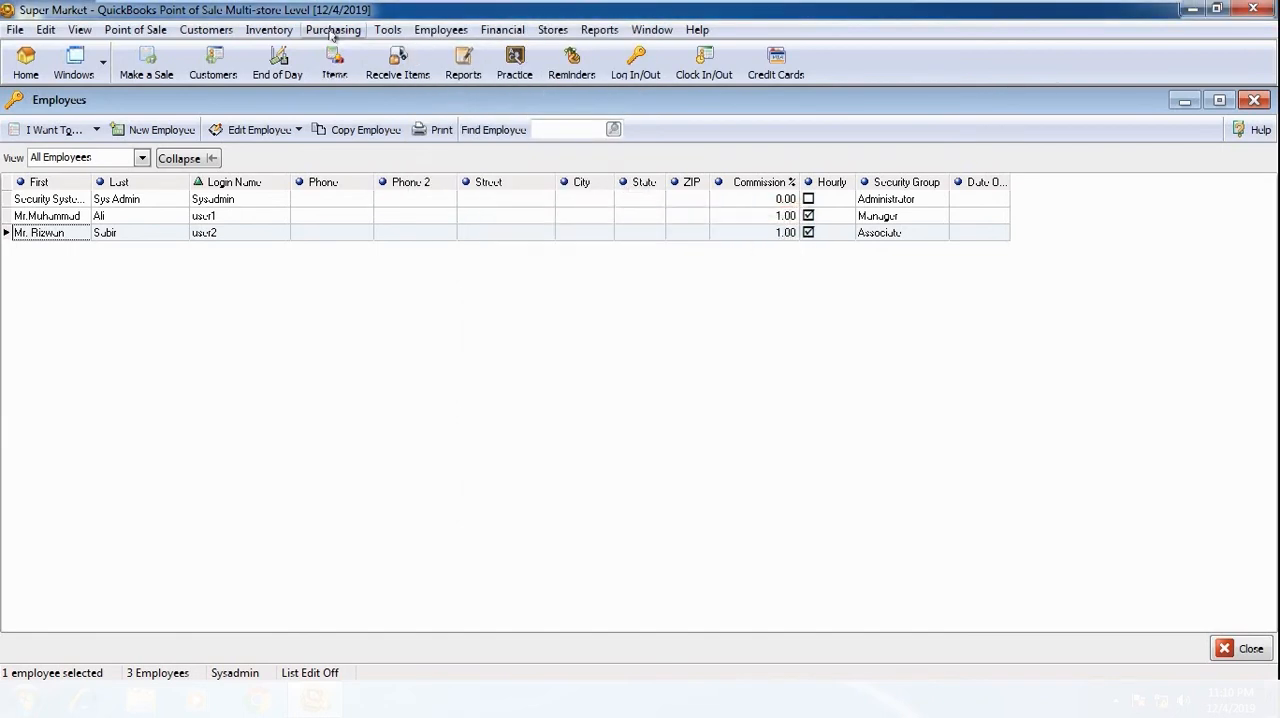
# Step: Clock in user1 by choosing the user name and entering the employee's password
pyautogui.click(441, 30)
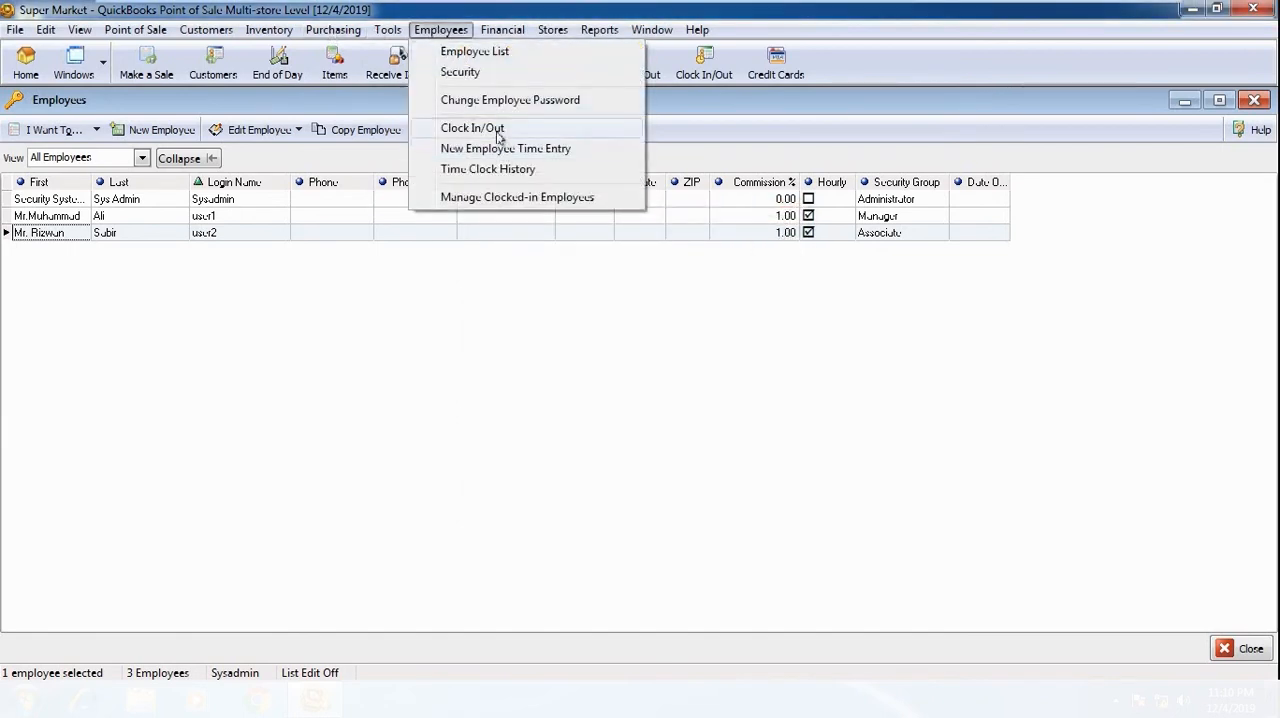
pyautogui.click(472, 128)
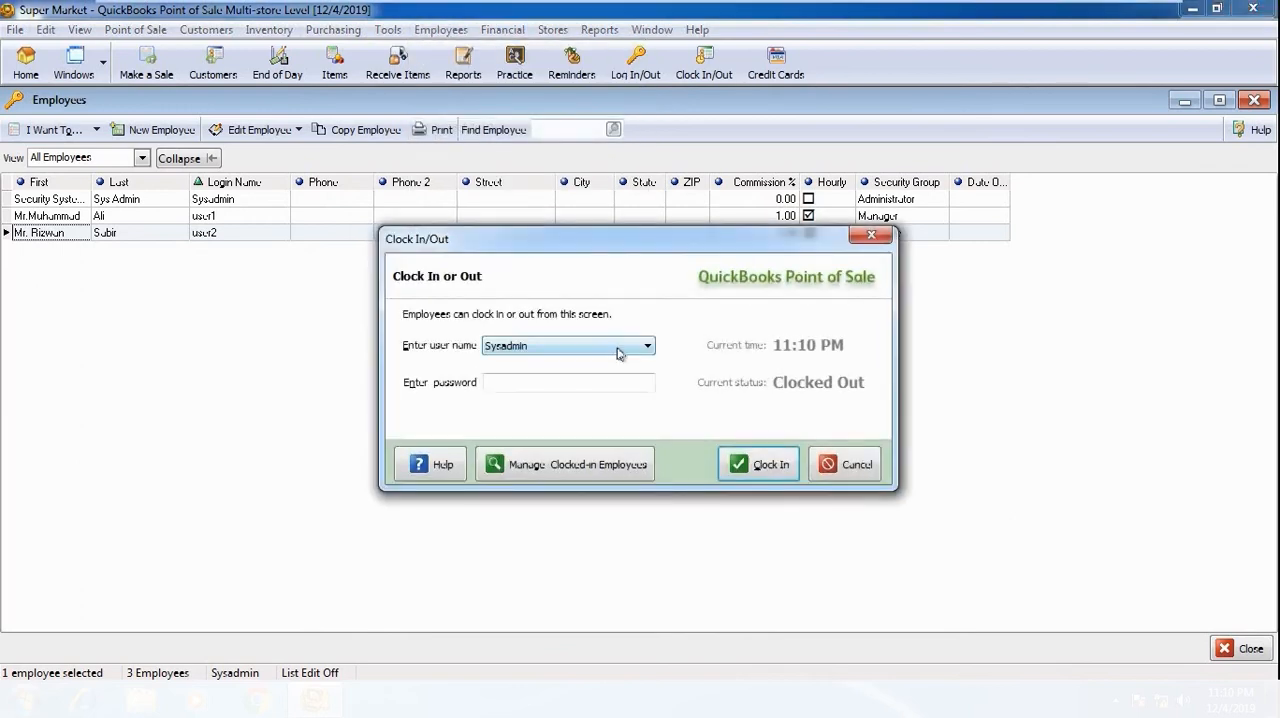
pyautogui.click(622, 346)
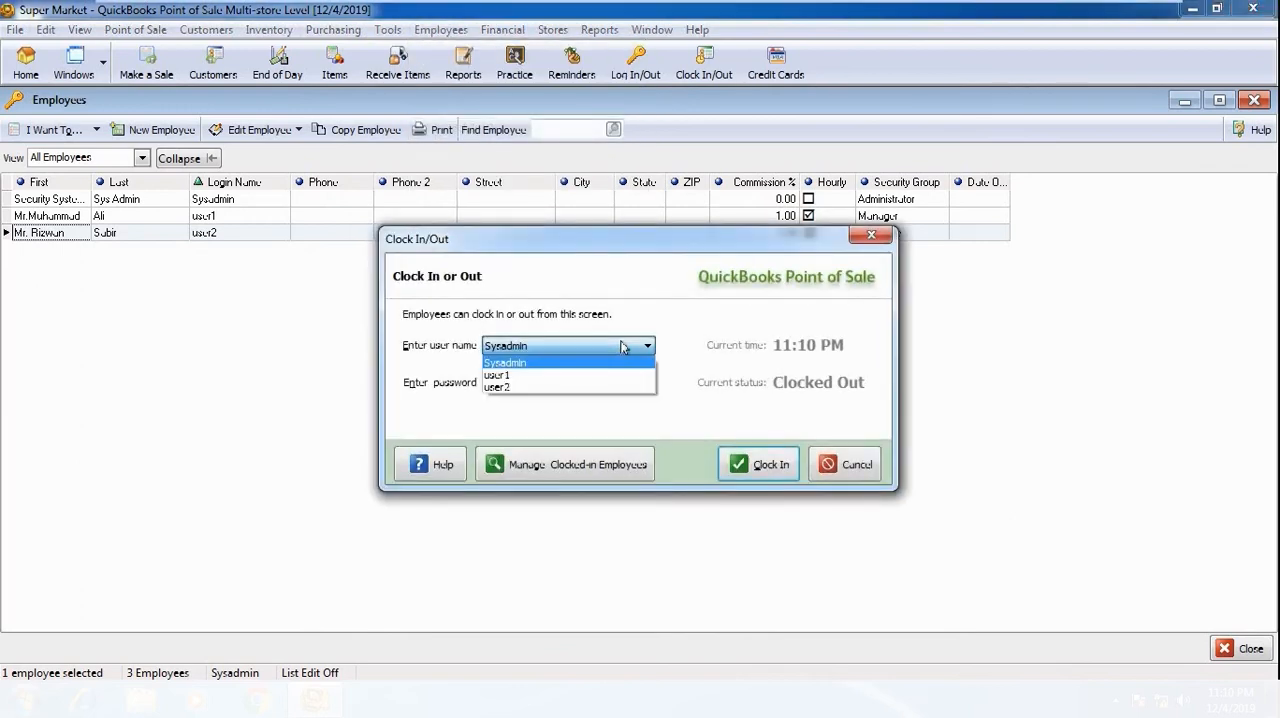
pyautogui.click(497, 378)
pyautogui.click(529, 380)
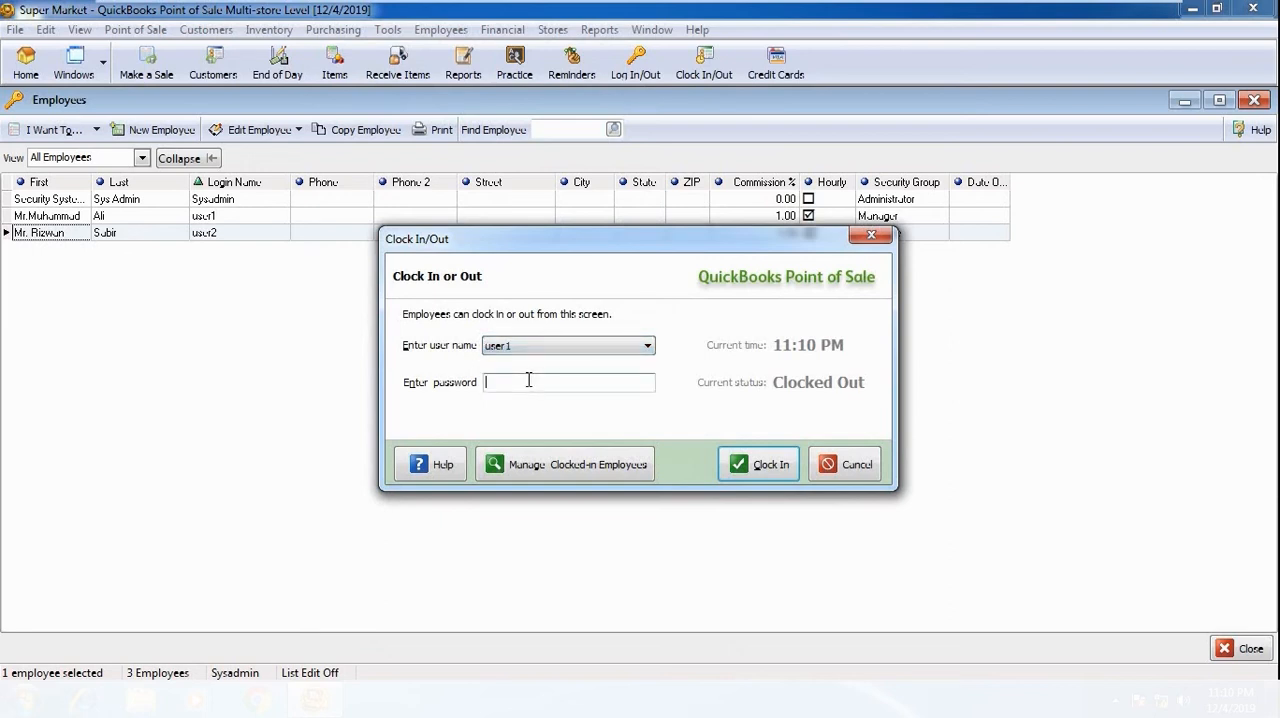
pyautogui.write('***')
pyautogui.click(758, 474)
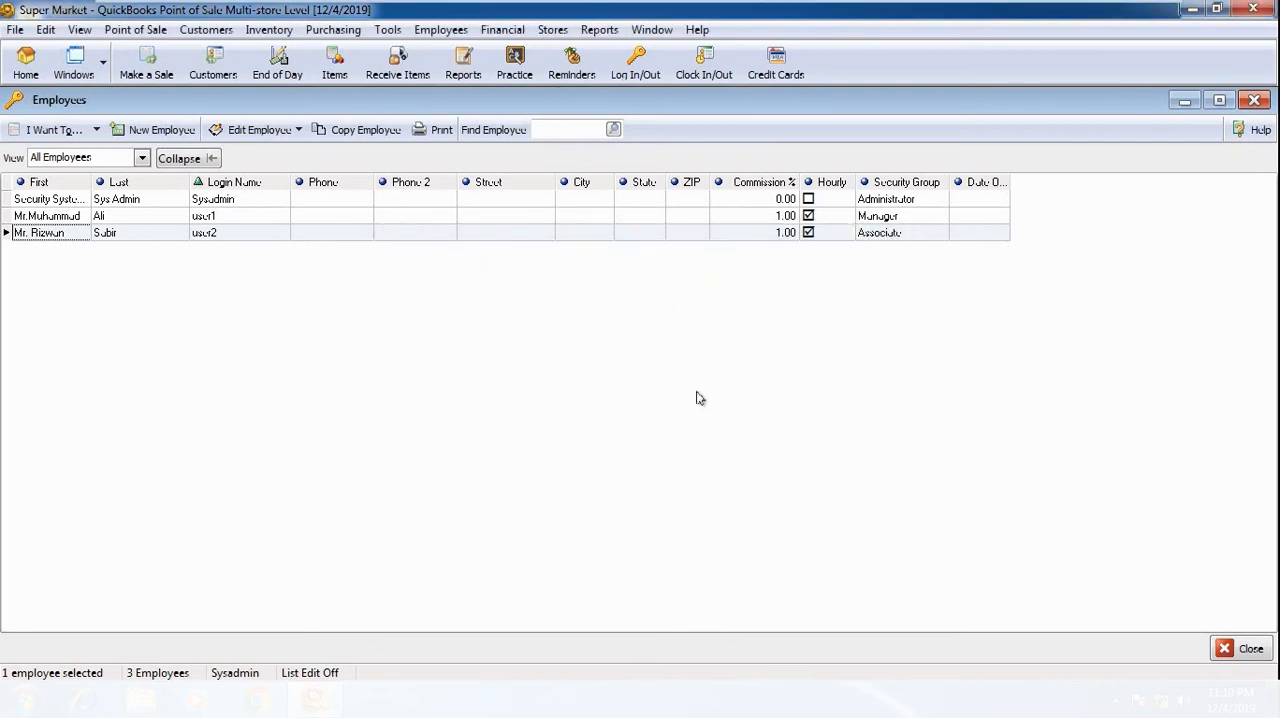
# Step: Start a new employee time entry with user1 as the login name
pyautogui.click(445, 32)
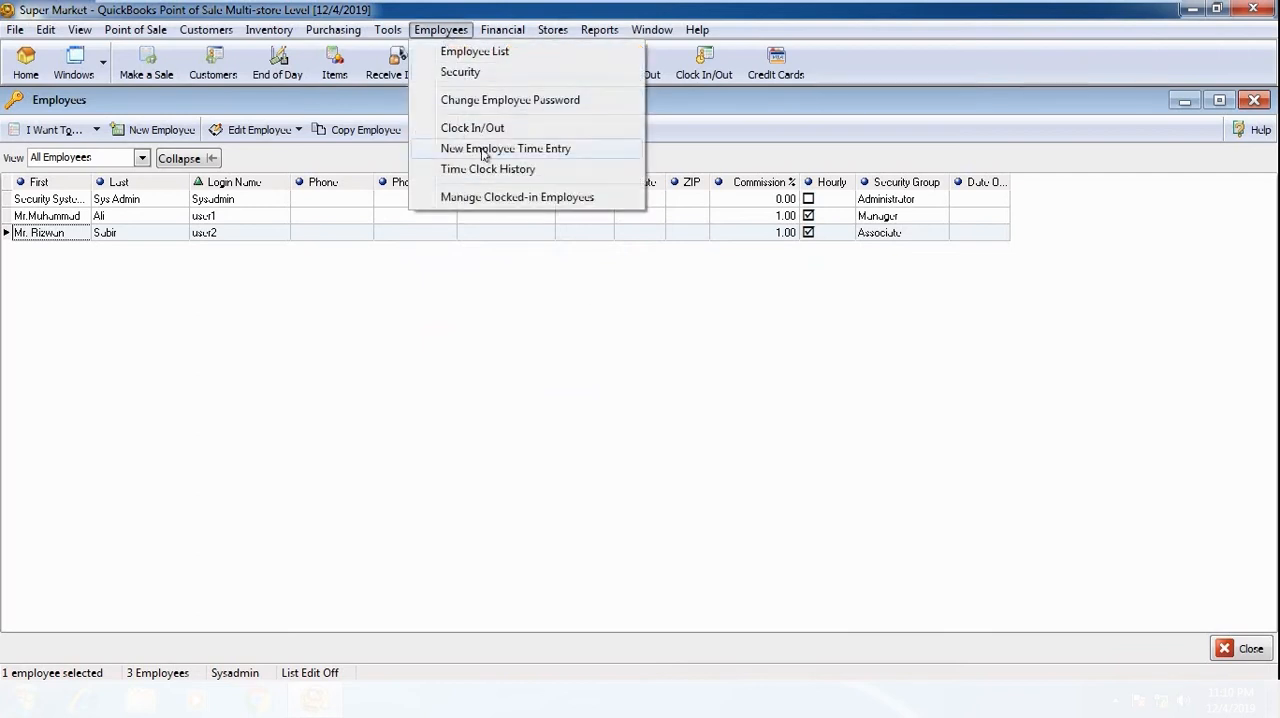
pyautogui.click(563, 152)
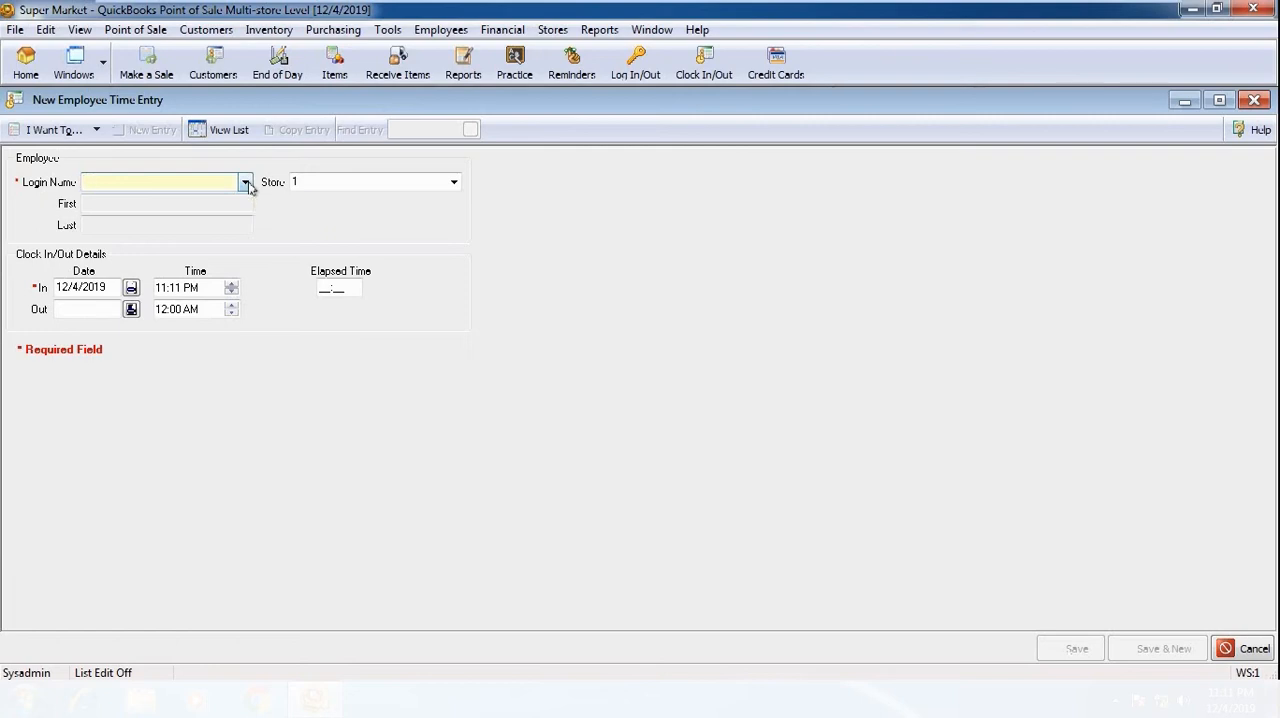
pyautogui.click(244, 183)
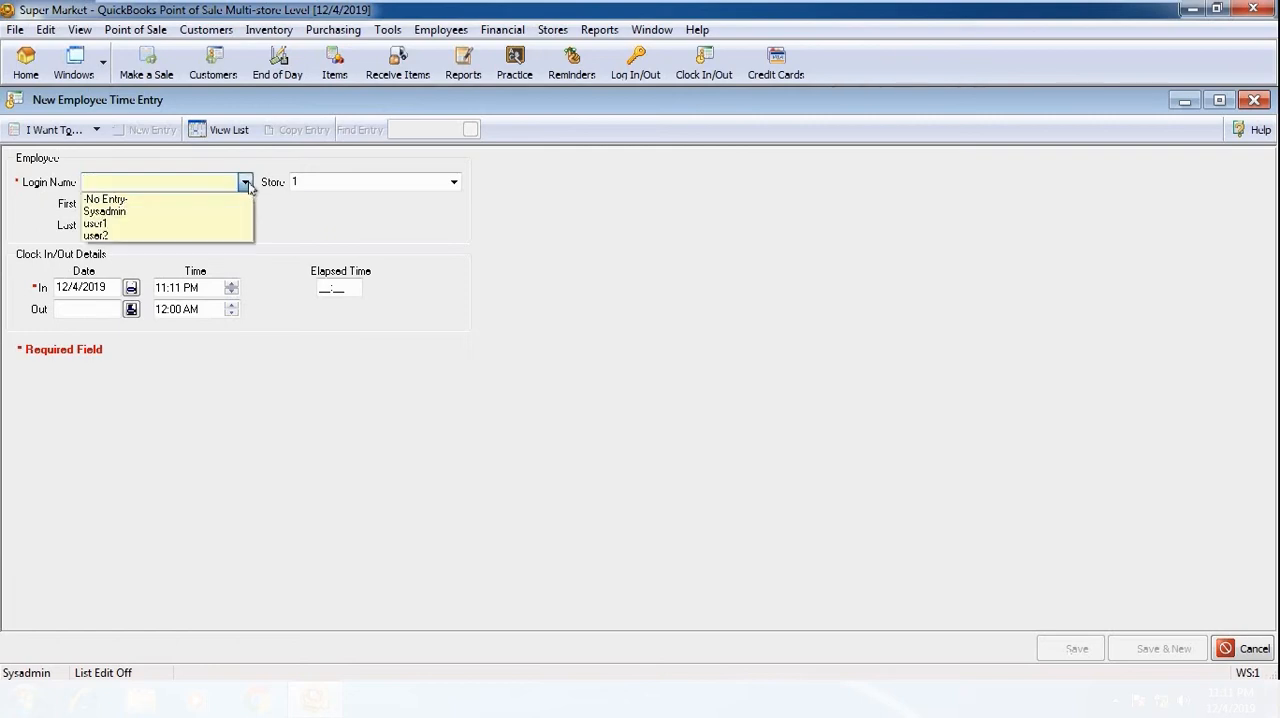
pyautogui.click(172, 223)
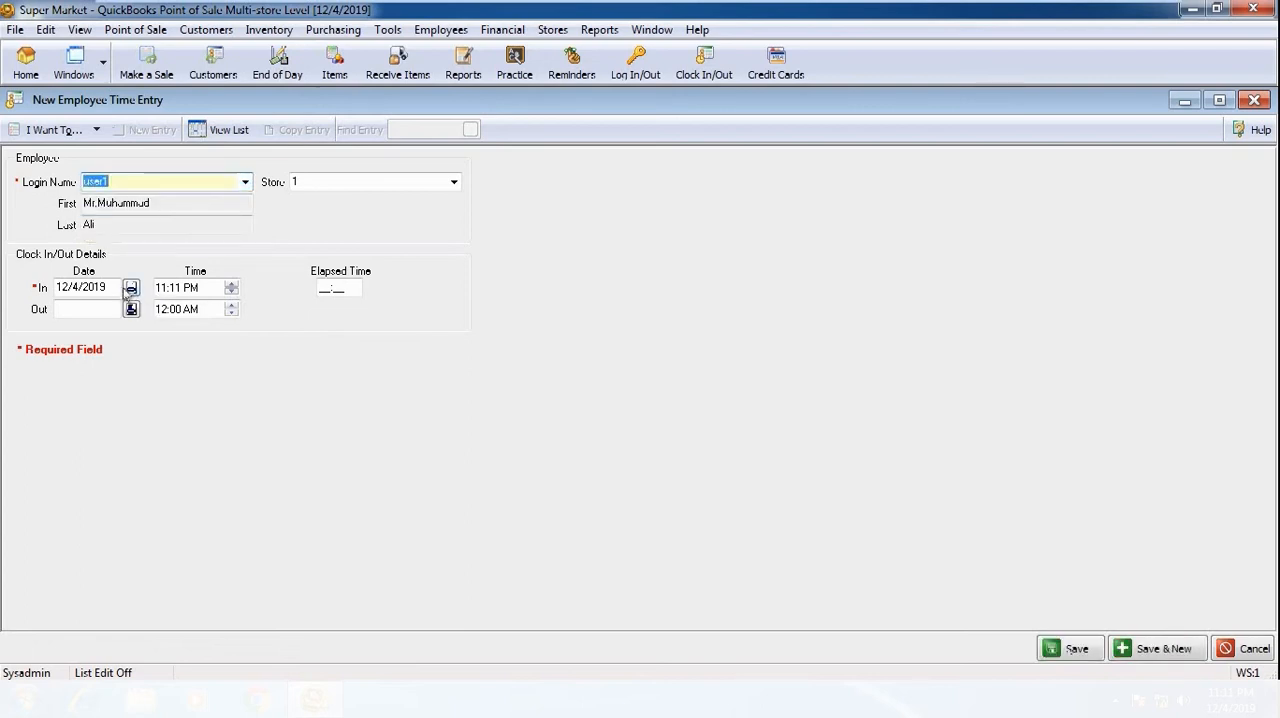
# Step: Examine the clock-in date calendar and time of user1's new time entry, and discard the entry
pyautogui.click(74, 287)
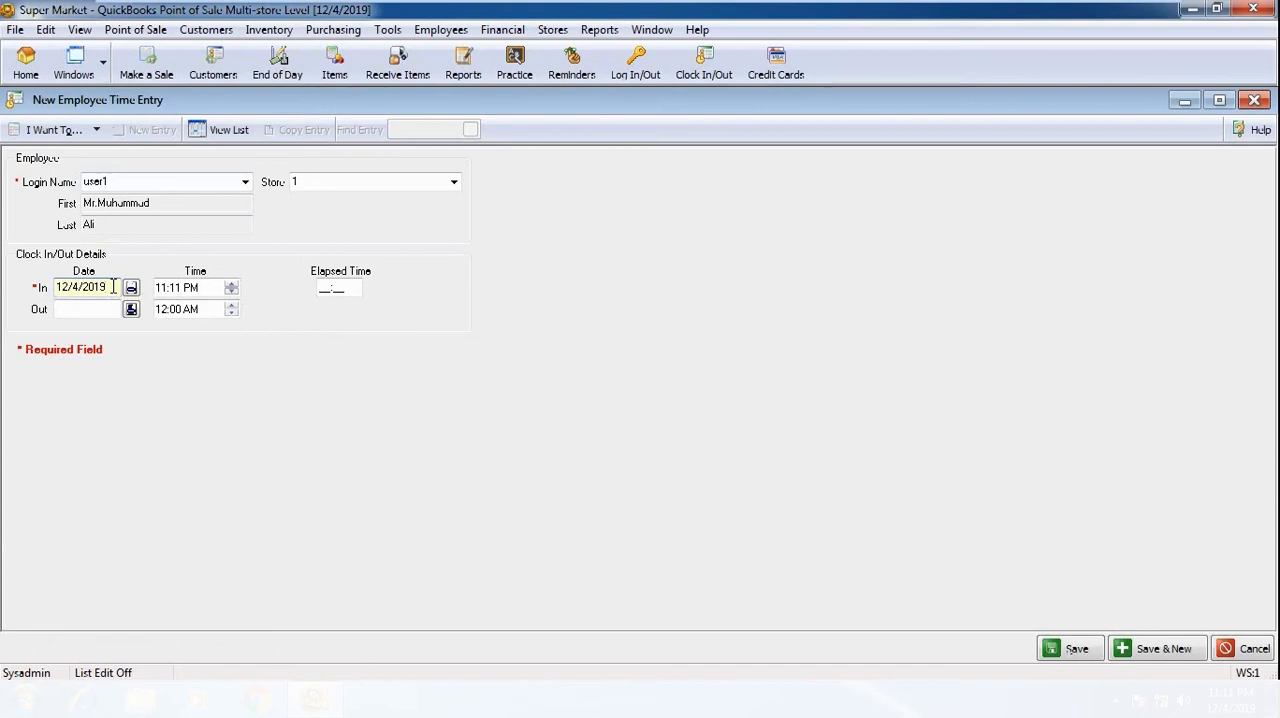
pyautogui.click(131, 310)
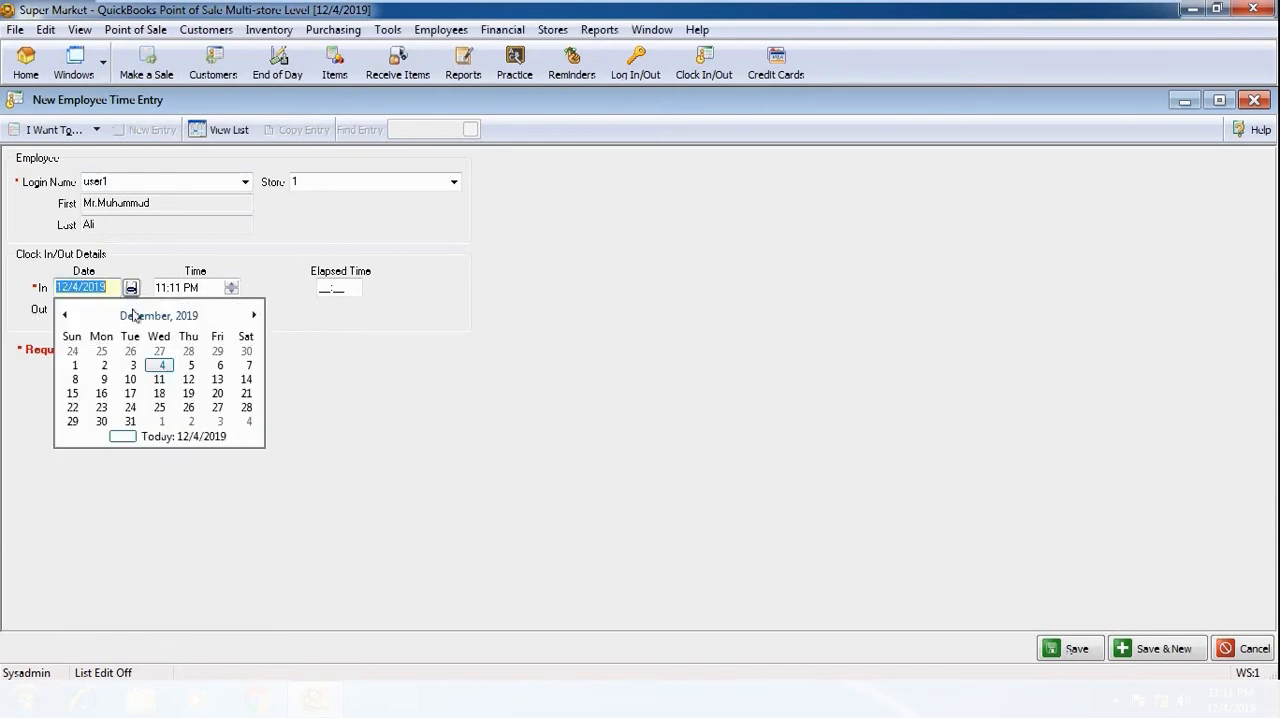
pyautogui.click(328, 388)
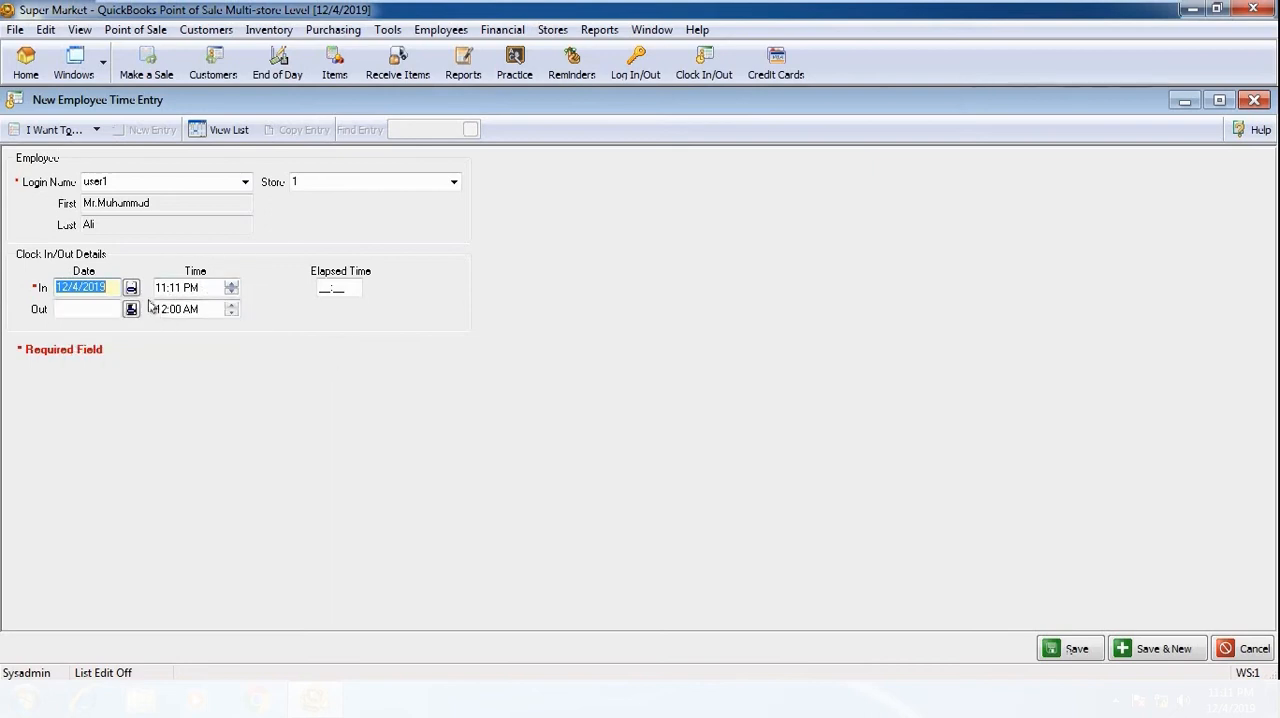
pyautogui.click(196, 292)
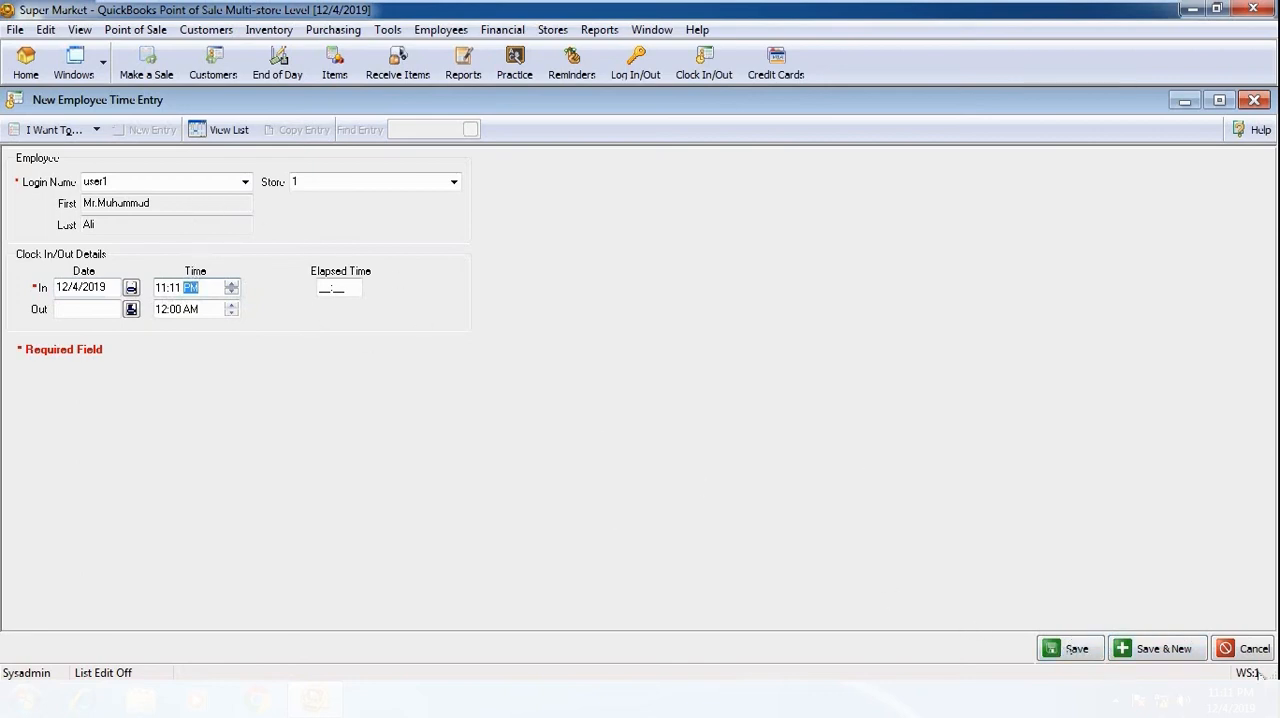
pyautogui.click(1224, 649)
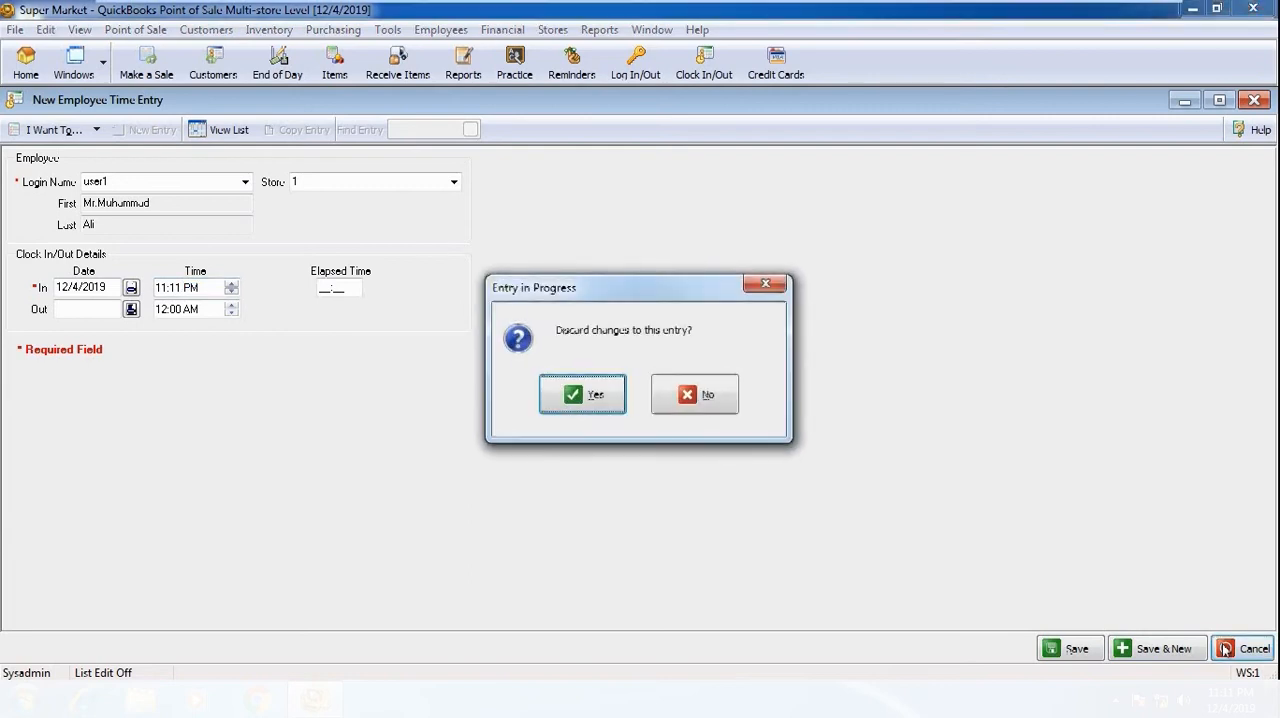
pyautogui.click(594, 398)
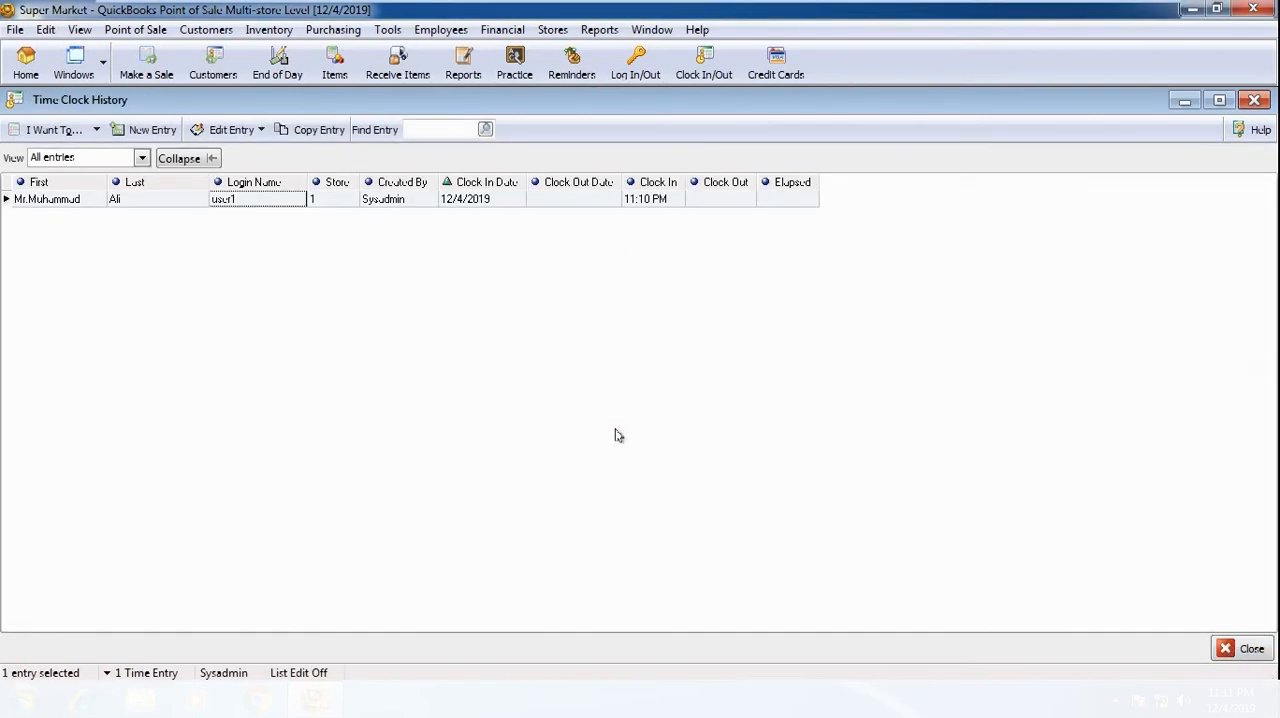
# Step: Open the Time Clock History and check the clock-in date and time recorded for user1
pyautogui.click(441, 29)
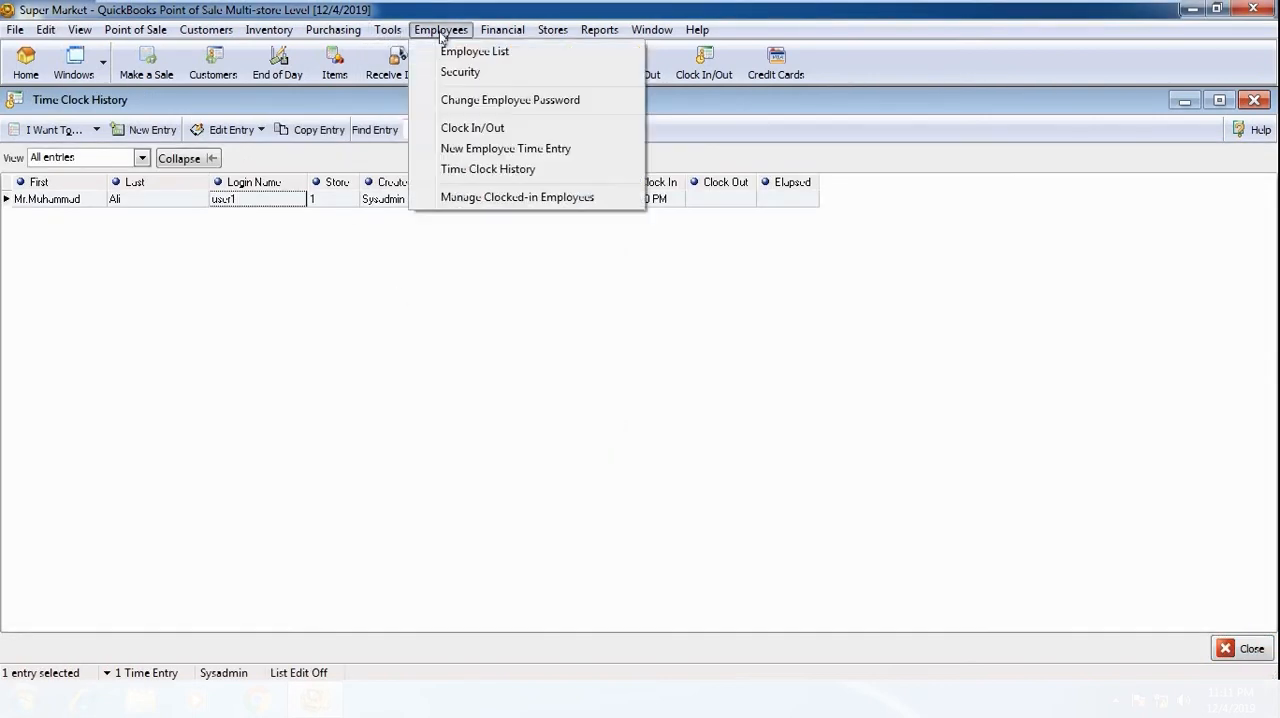
pyautogui.click(490, 172)
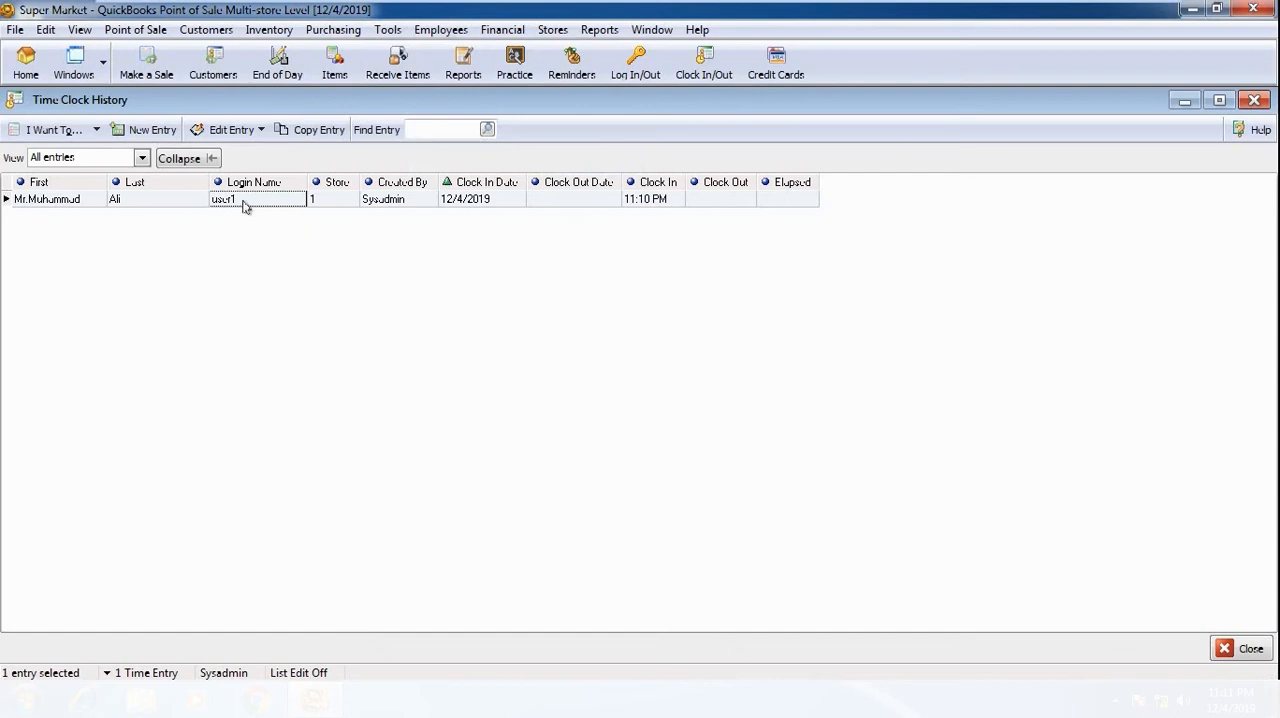
pyautogui.click(503, 203)
pyautogui.click(645, 203)
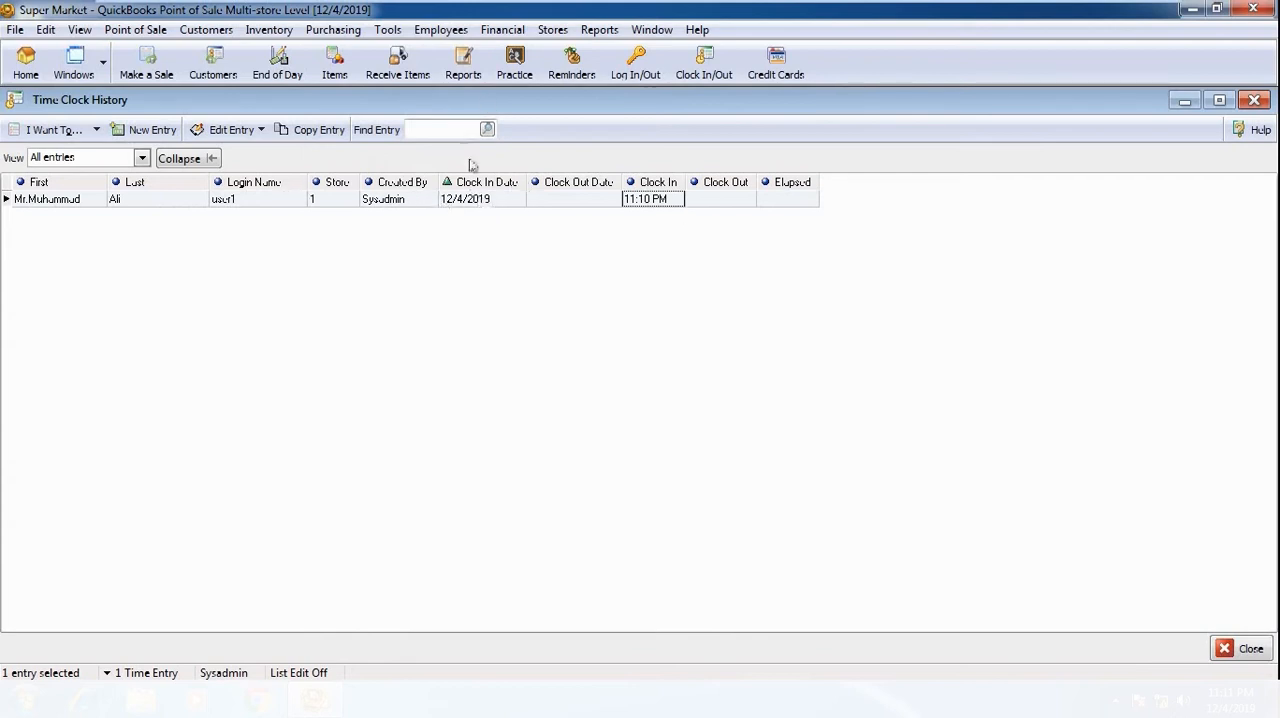
# Step: Clock out user1 from the clocked-in employees, opening the hours for modification and closing the time entry without edits
pyautogui.click(452, 32)
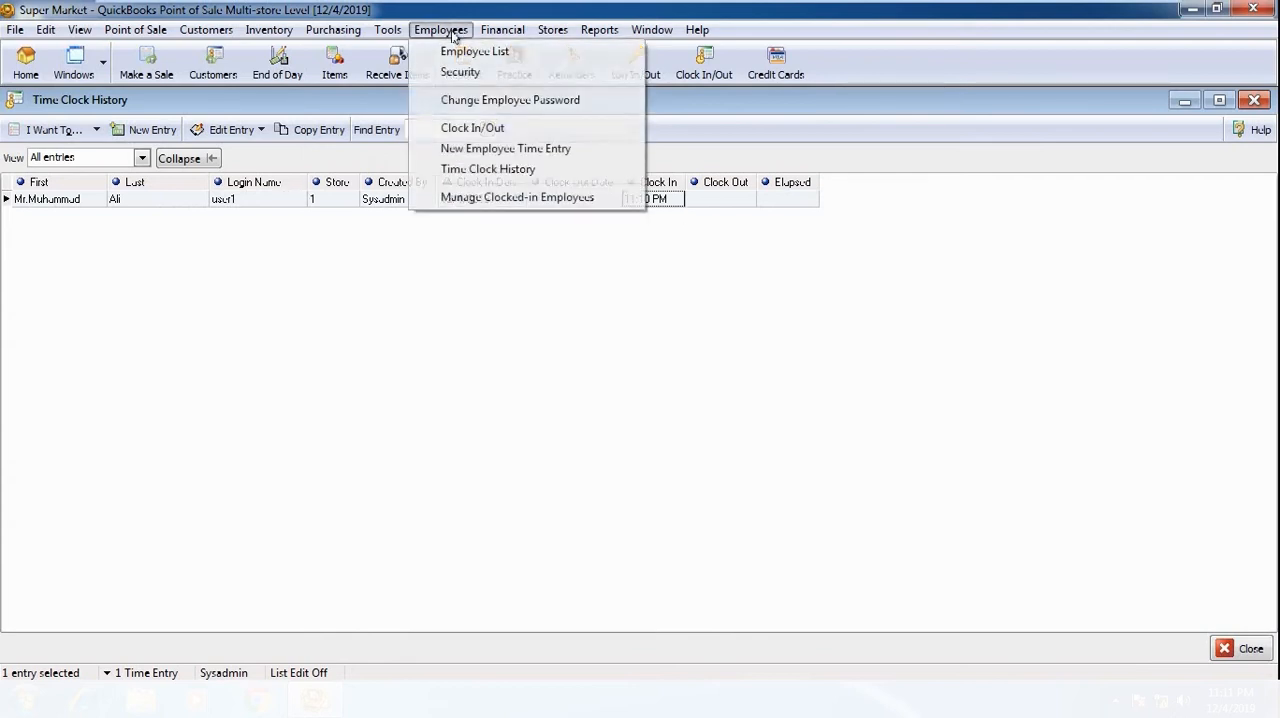
pyautogui.click(480, 200)
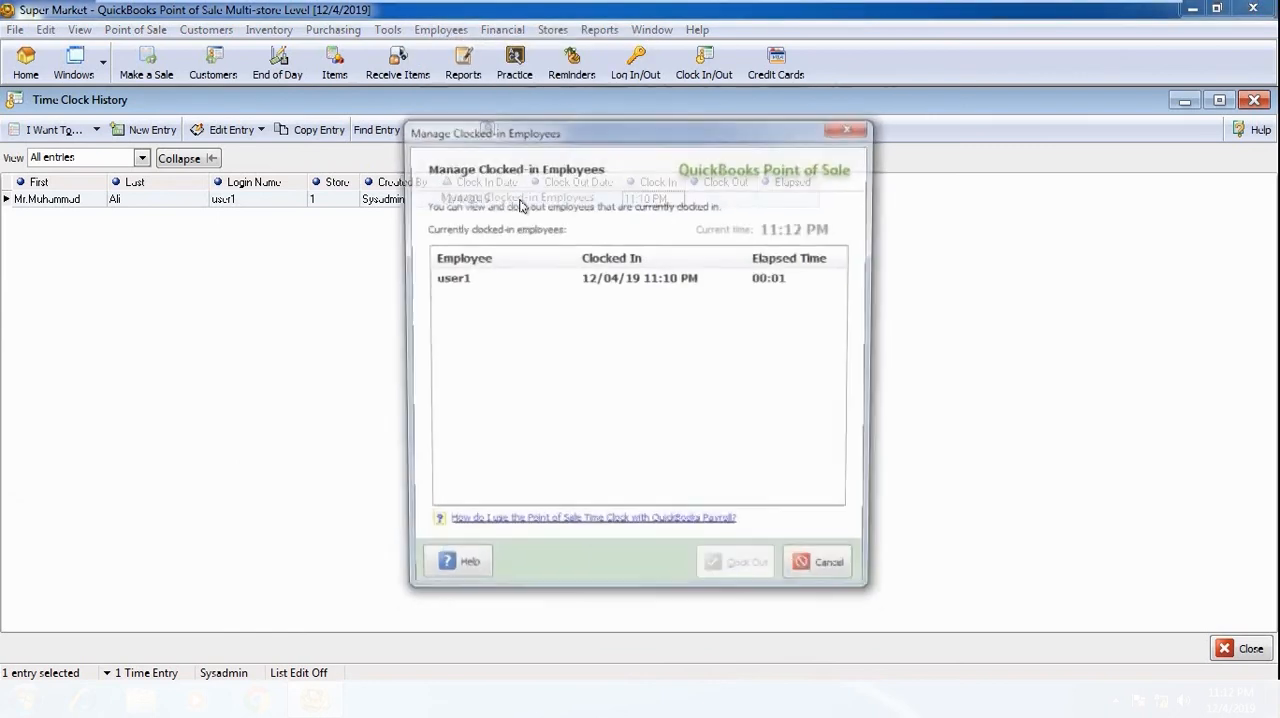
pyautogui.click(590, 282)
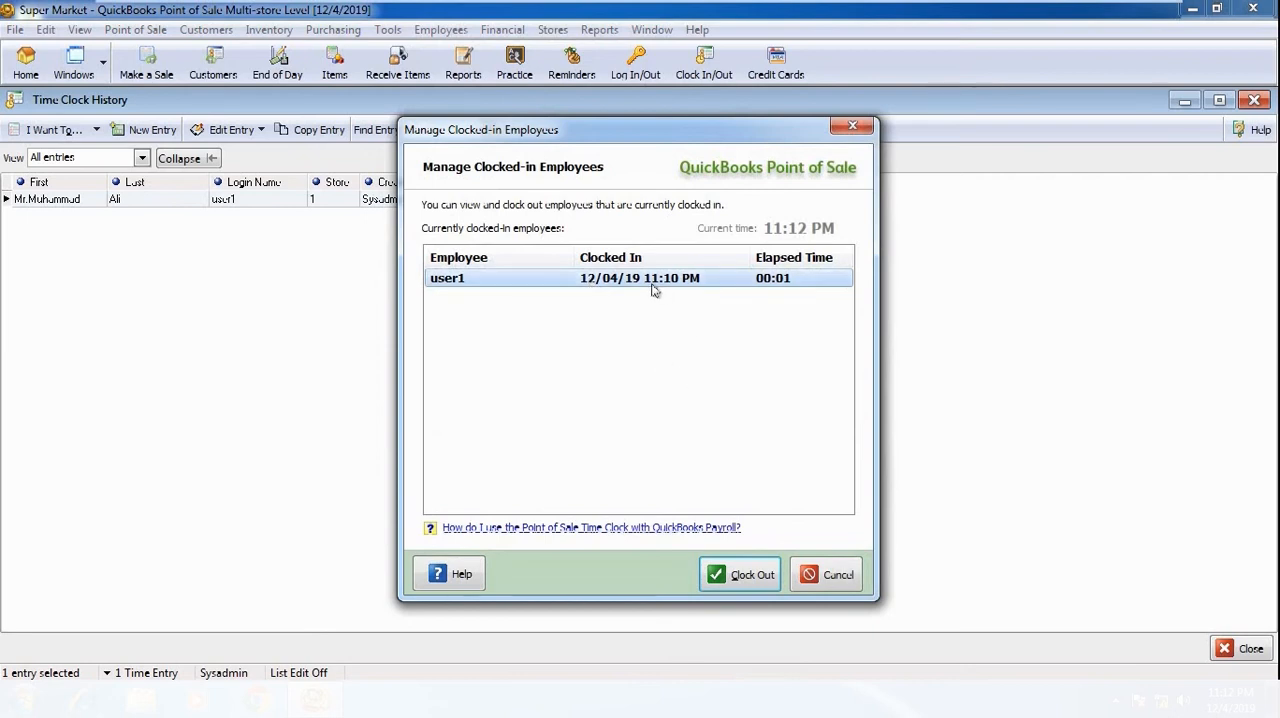
pyautogui.moveTo(611, 131); pyautogui.dragTo(732, 132)
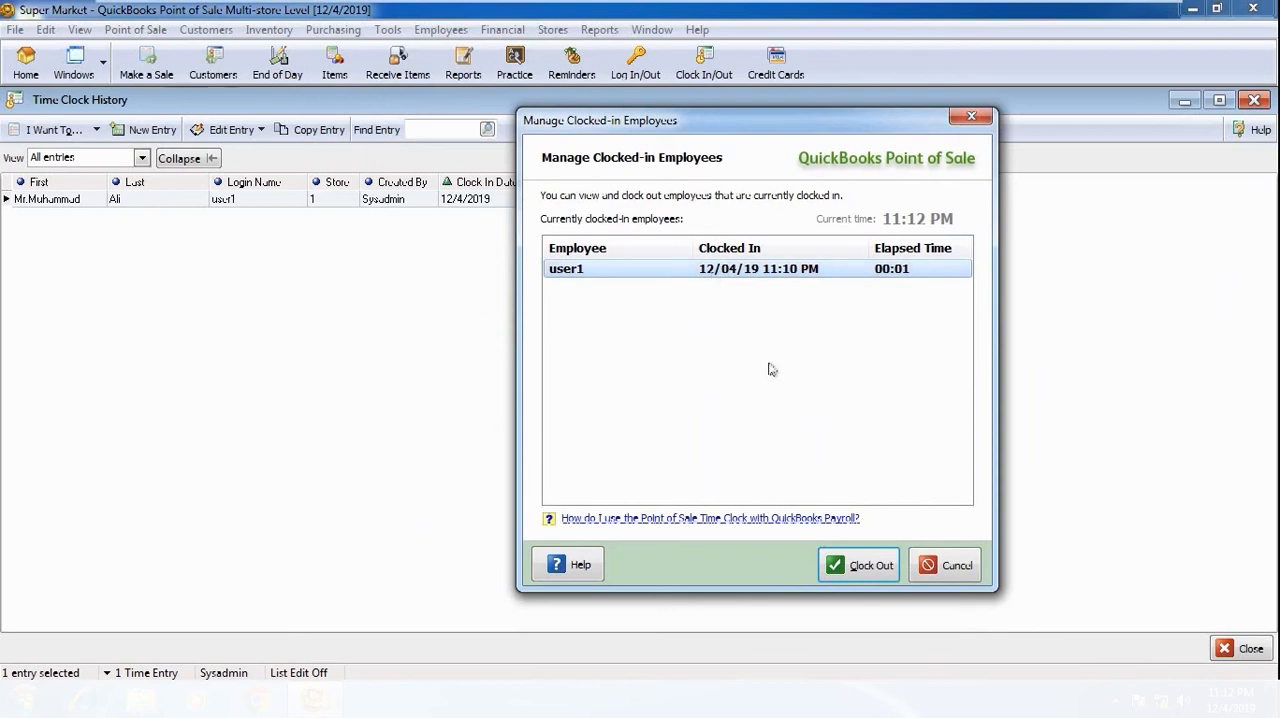
pyautogui.click(866, 572)
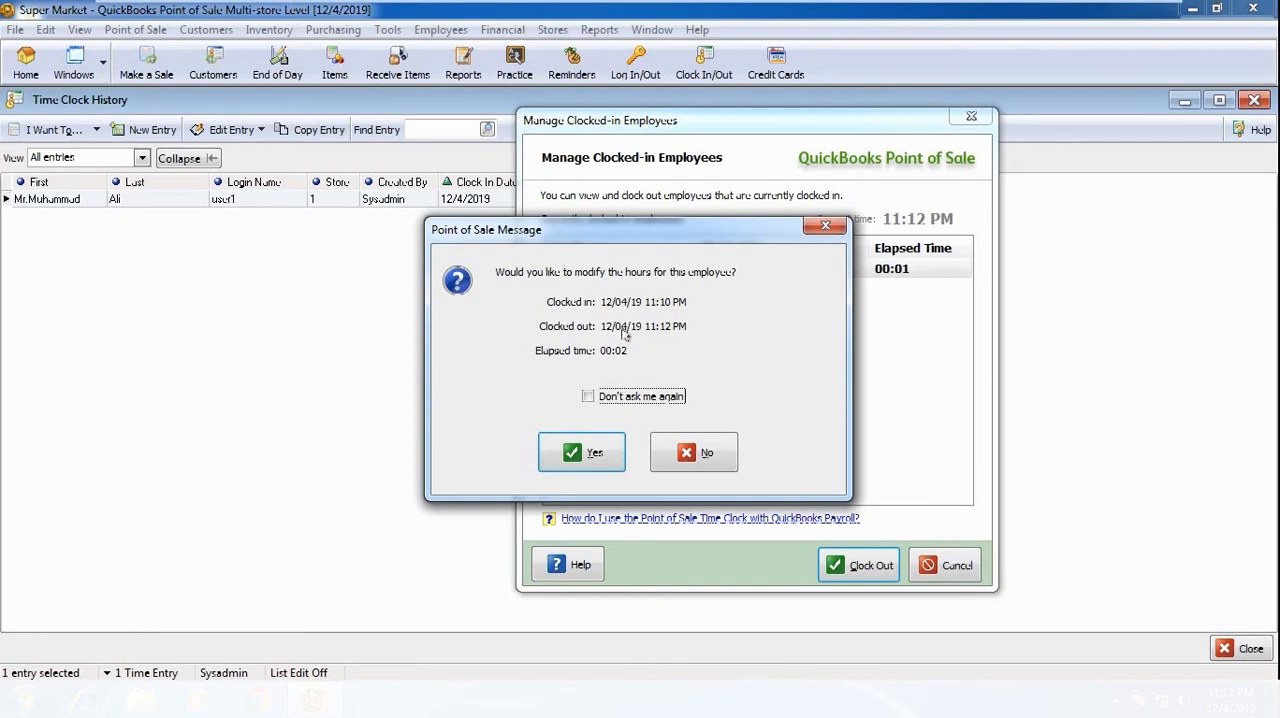
pyautogui.click(586, 450)
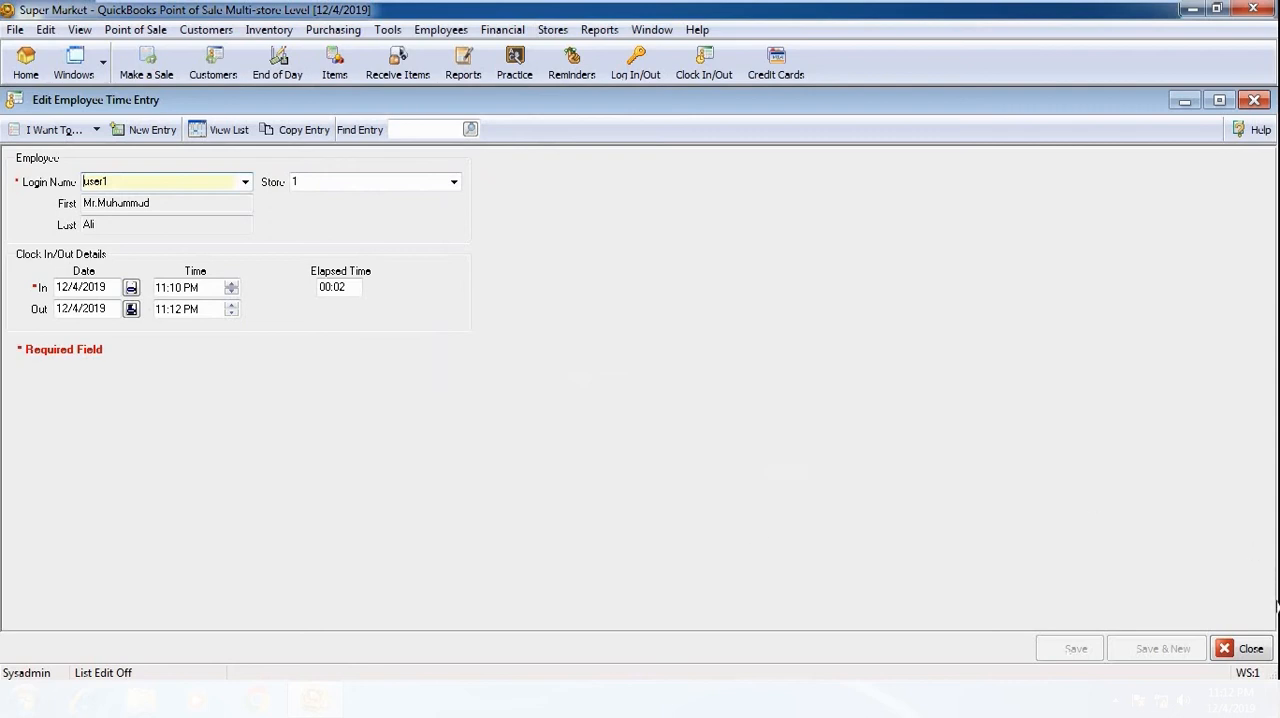
pyautogui.click(1247, 649)
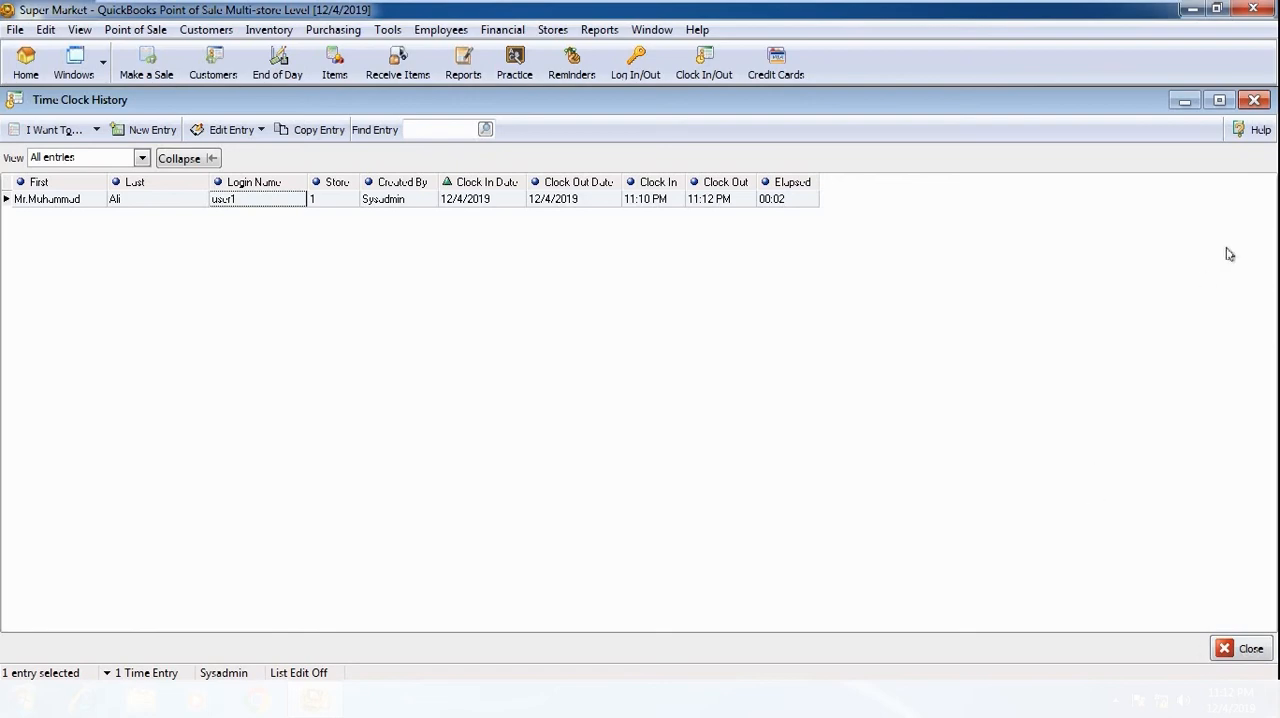
# Step: Close the Time Clock History and Employees lists, and open the Vendor List
pyautogui.click(1255, 103)
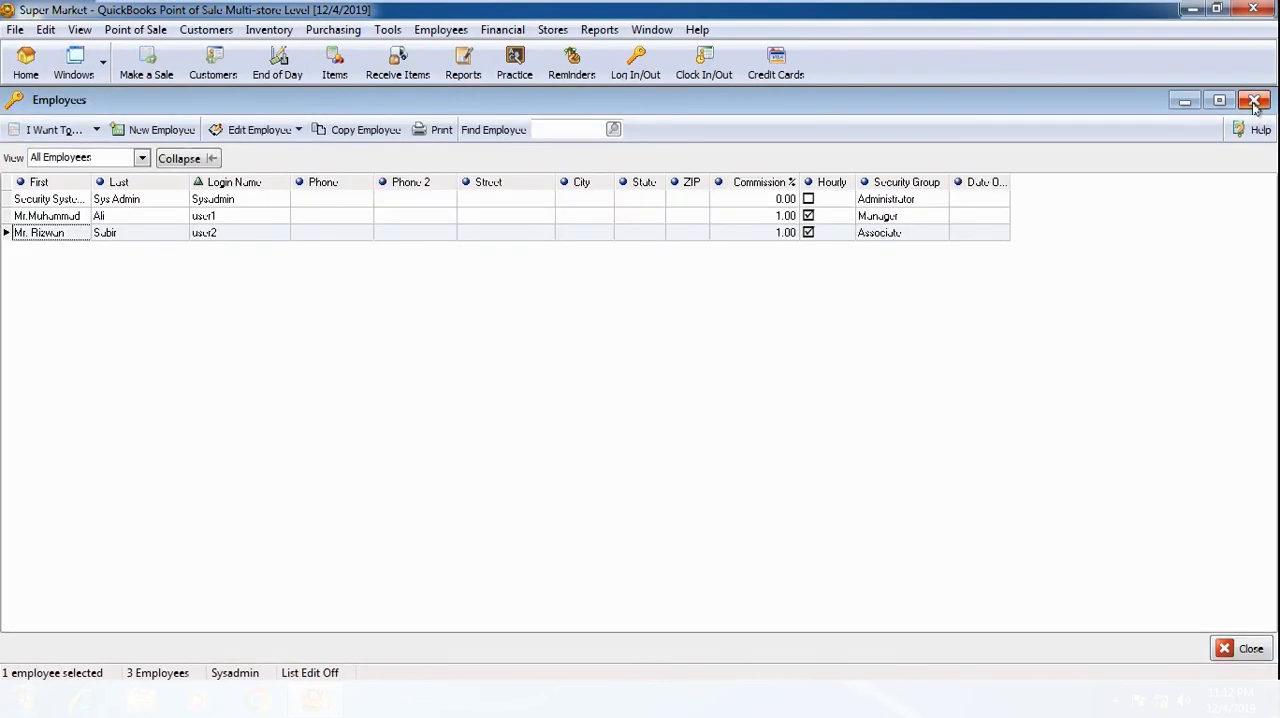
pyautogui.click(1255, 103)
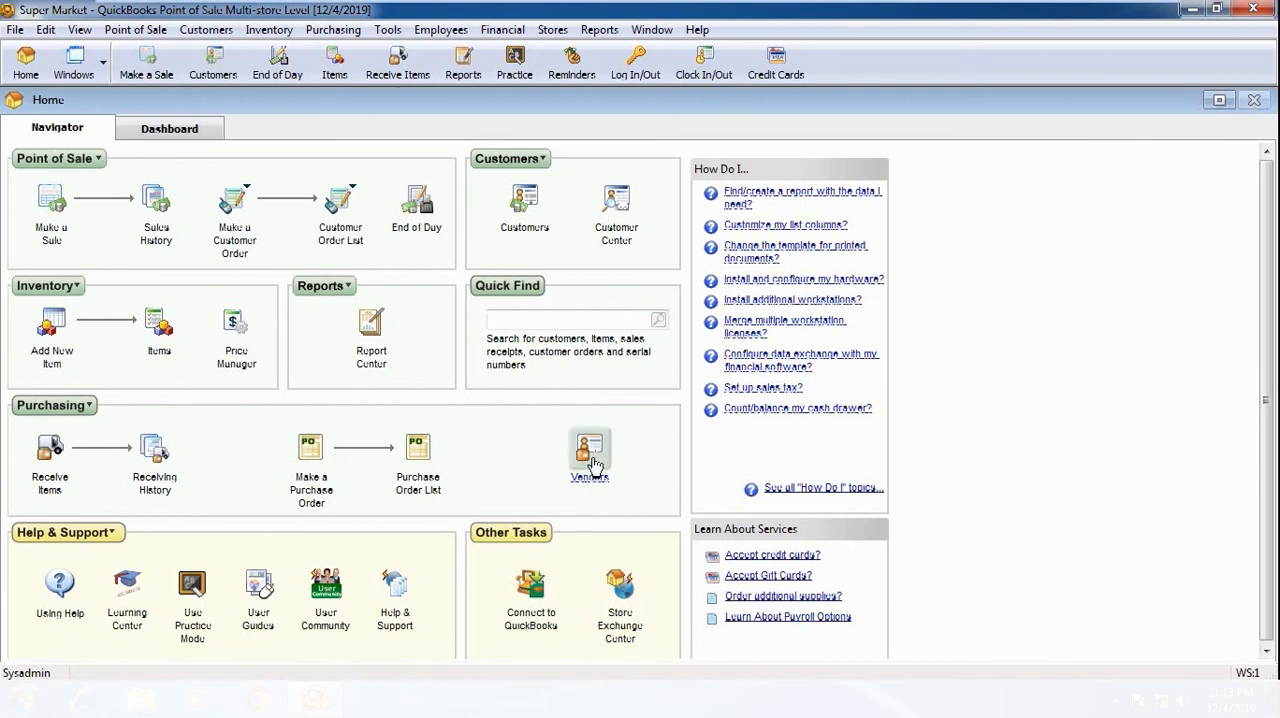
pyautogui.click(326, 33)
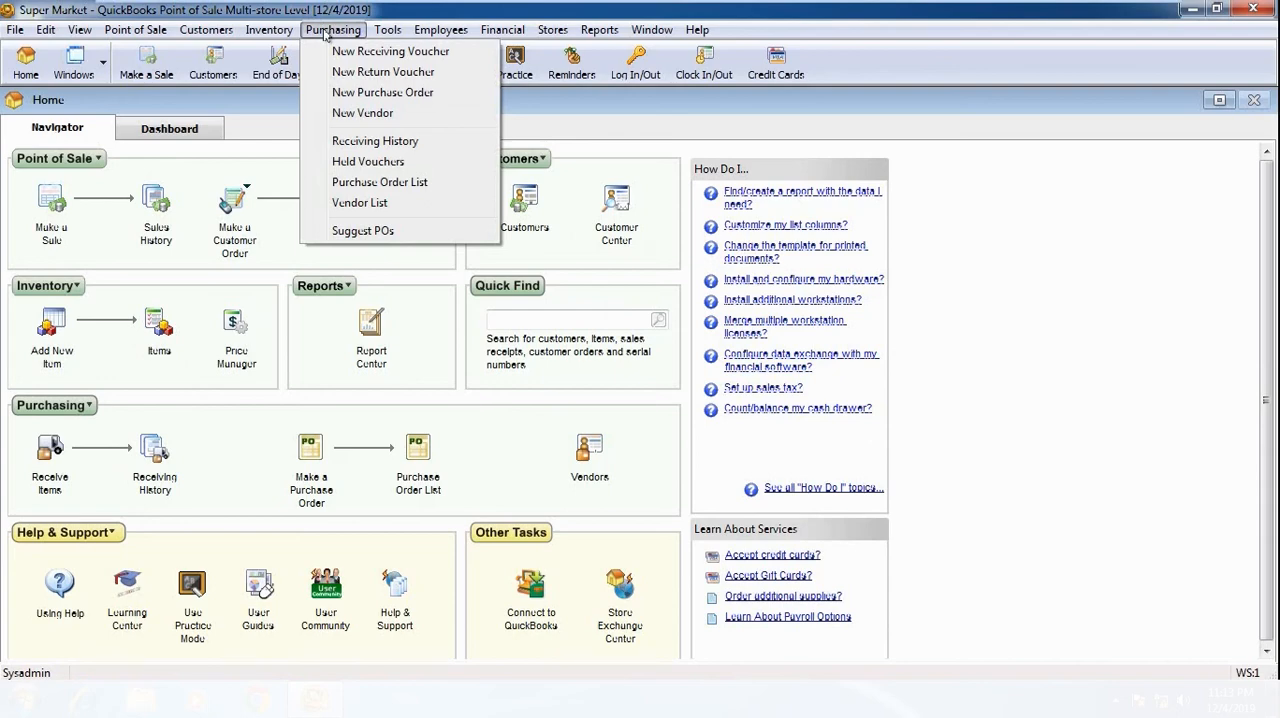
pyautogui.click(418, 203)
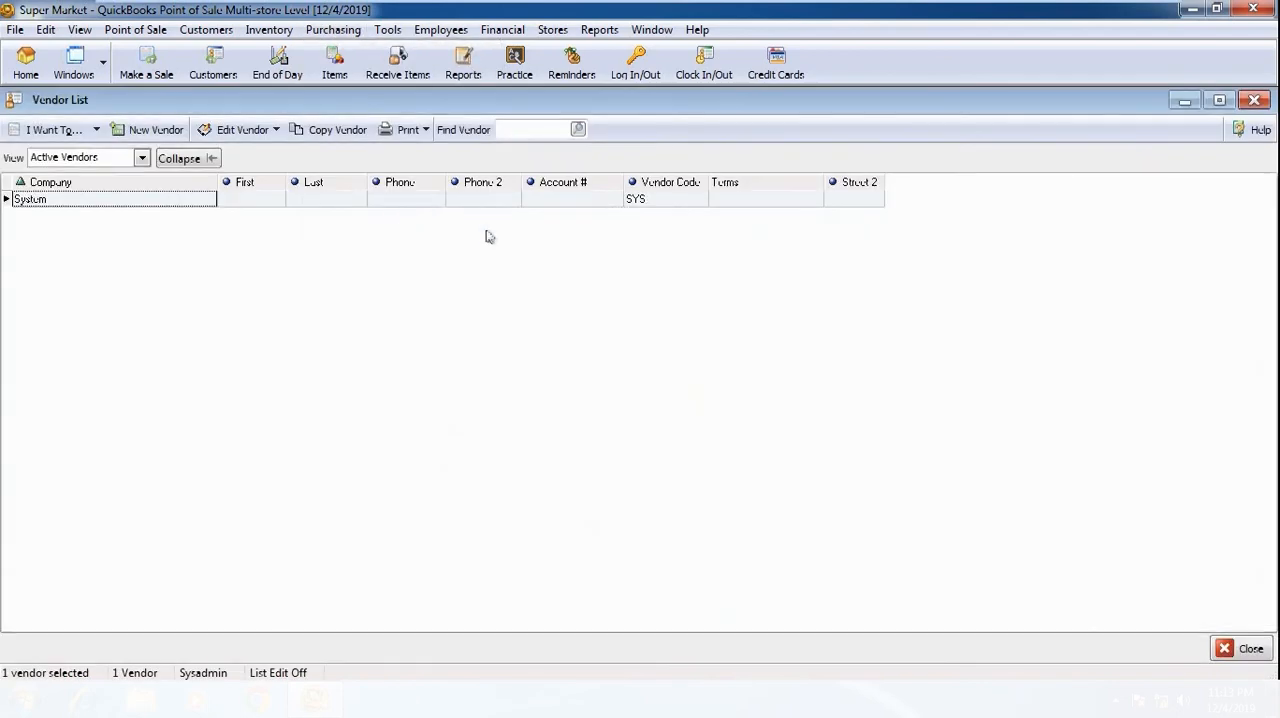
pyautogui.click(1254, 100)
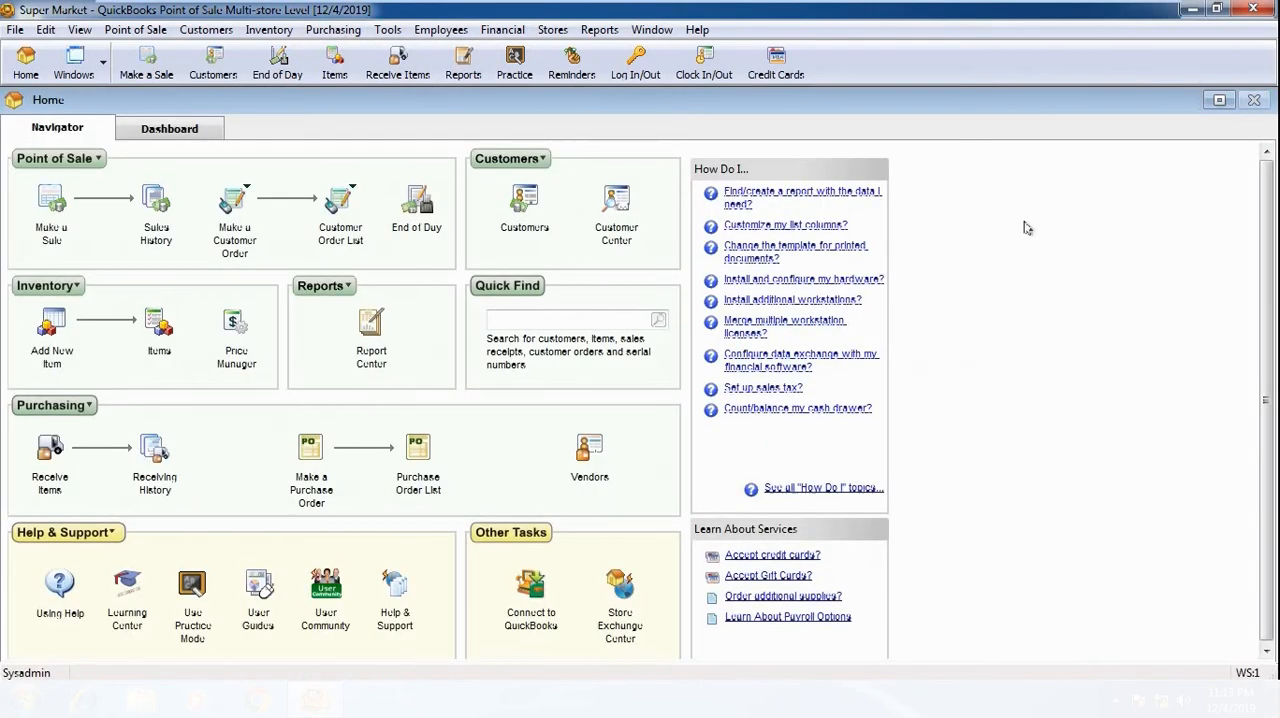
pyautogui.click(592, 450)
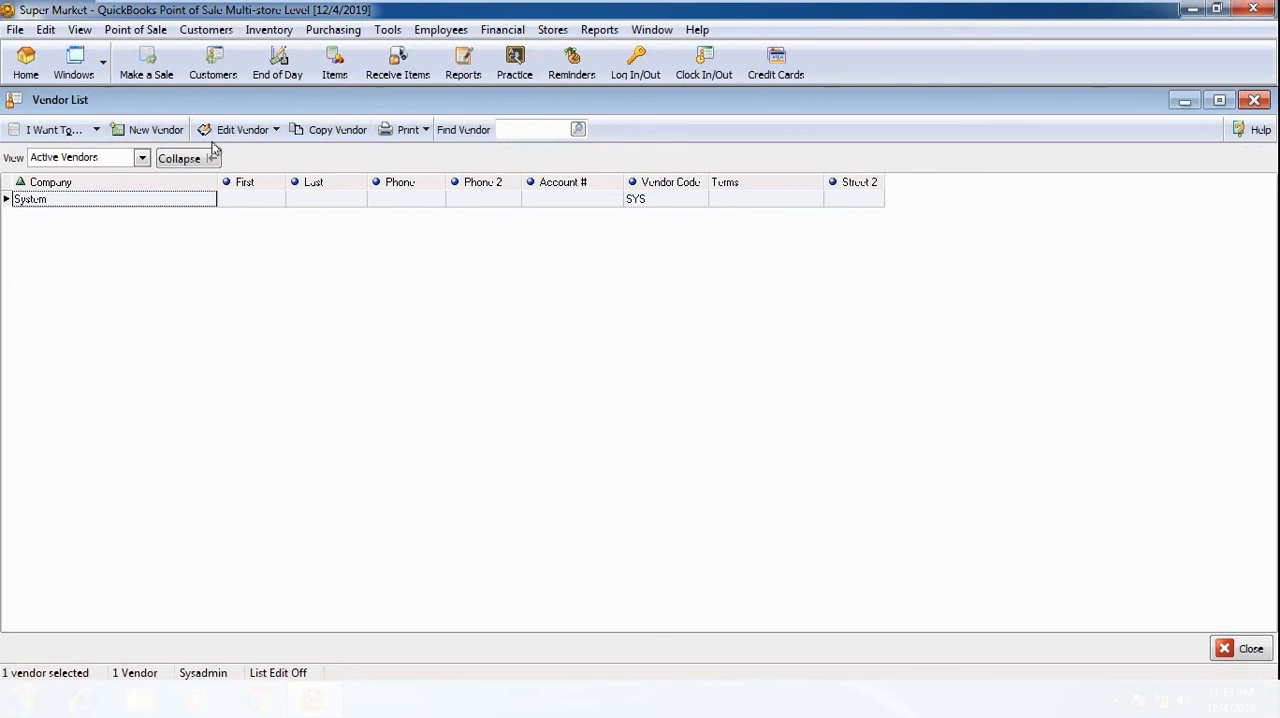
# Step: Start a new vendor with code 001, company ABC COMPANY and title Mr., and enter the contact's first name
pyautogui.click(156, 130)
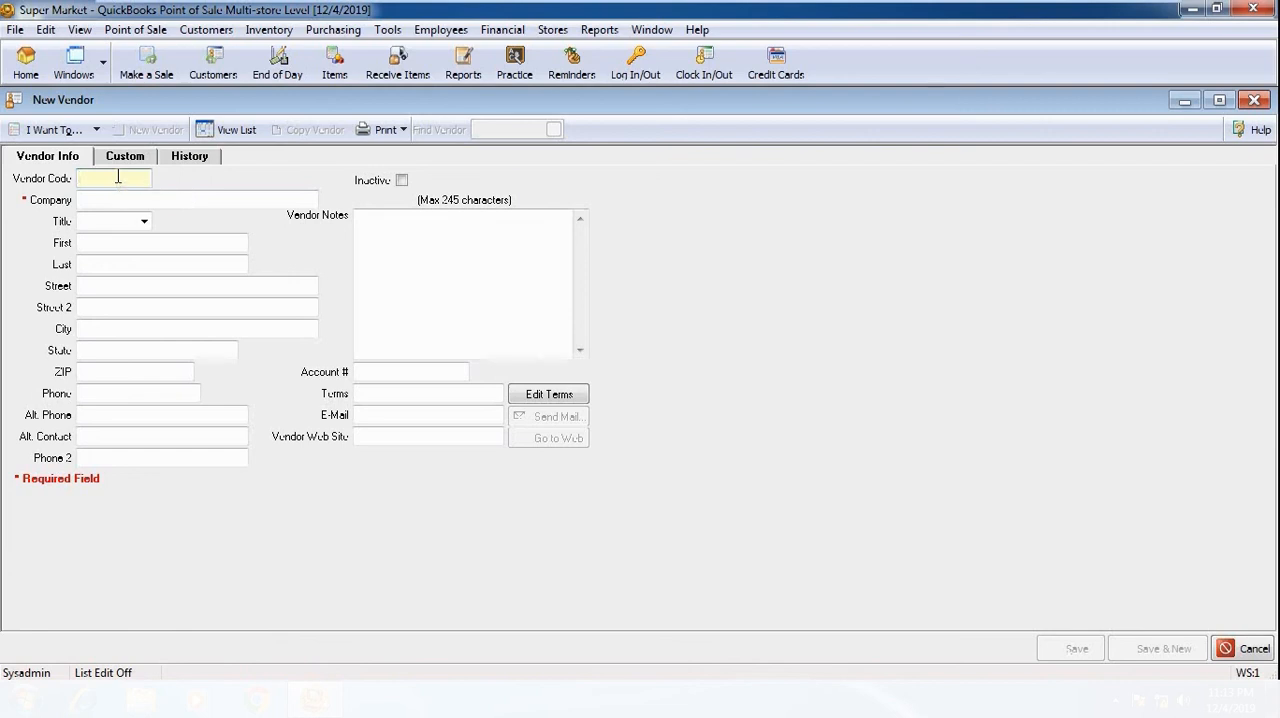
pyautogui.write('001')
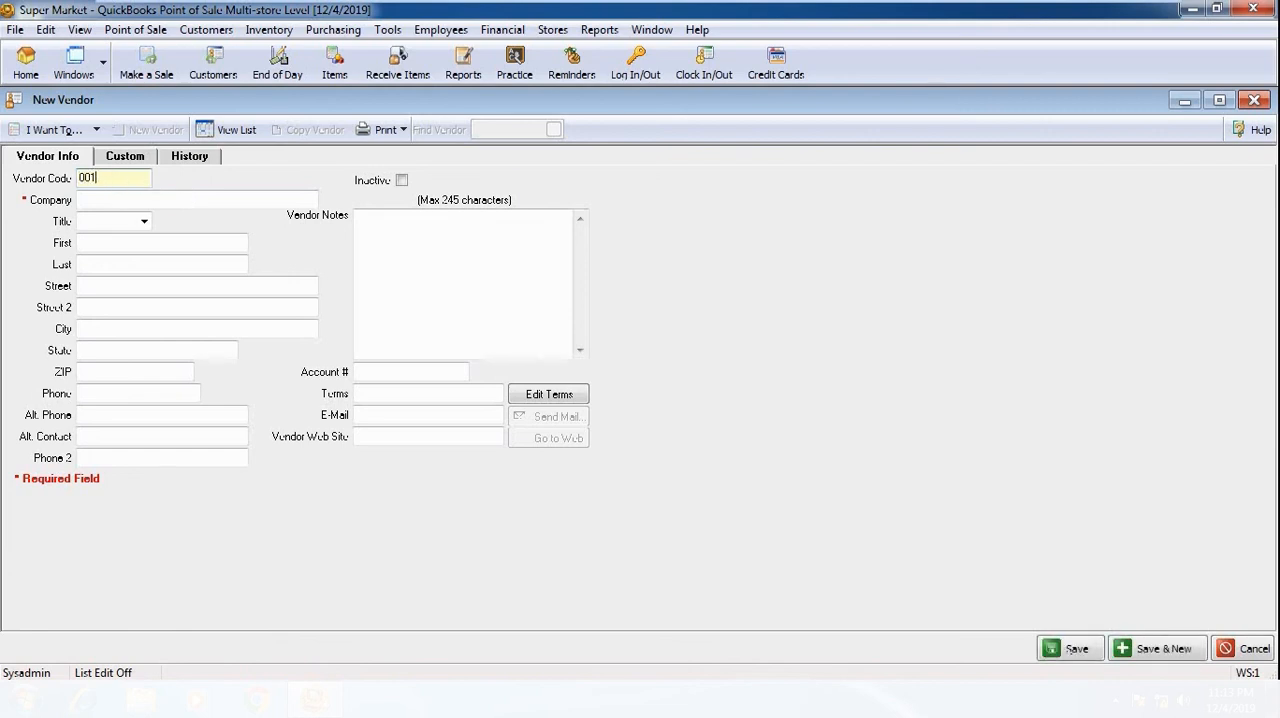
pyautogui.press('Tab')
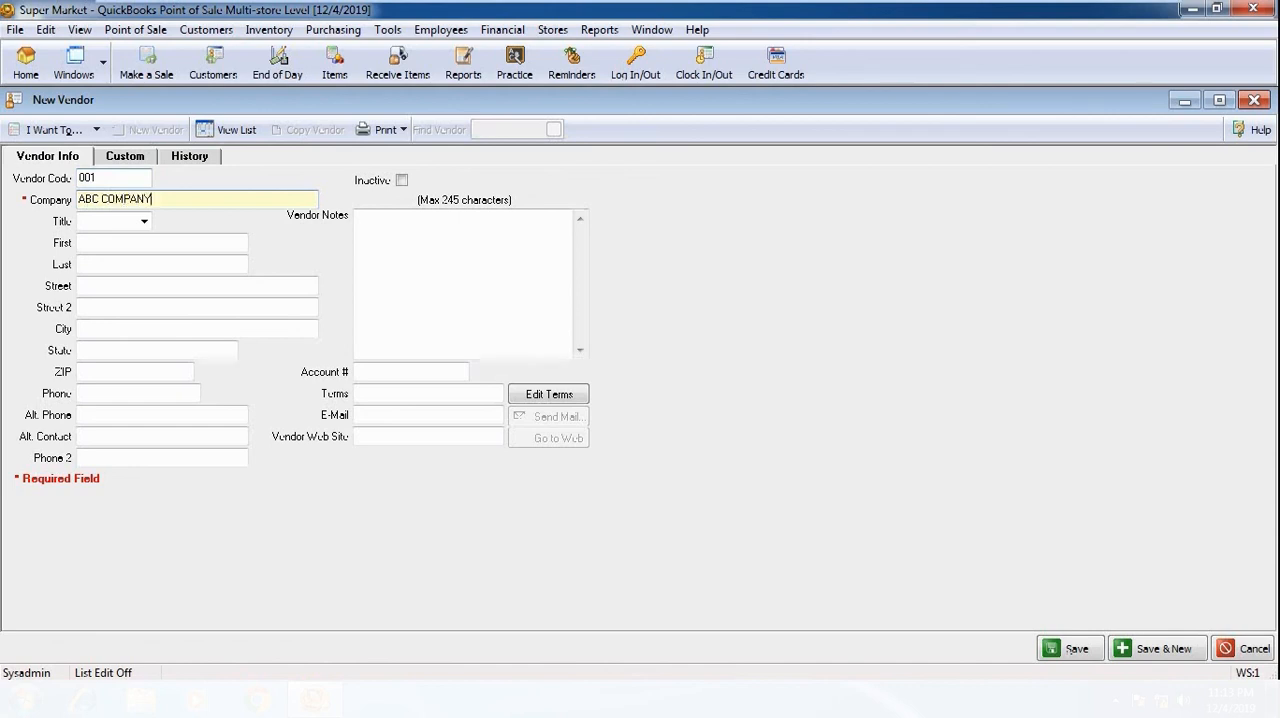
pyautogui.click(144, 221)
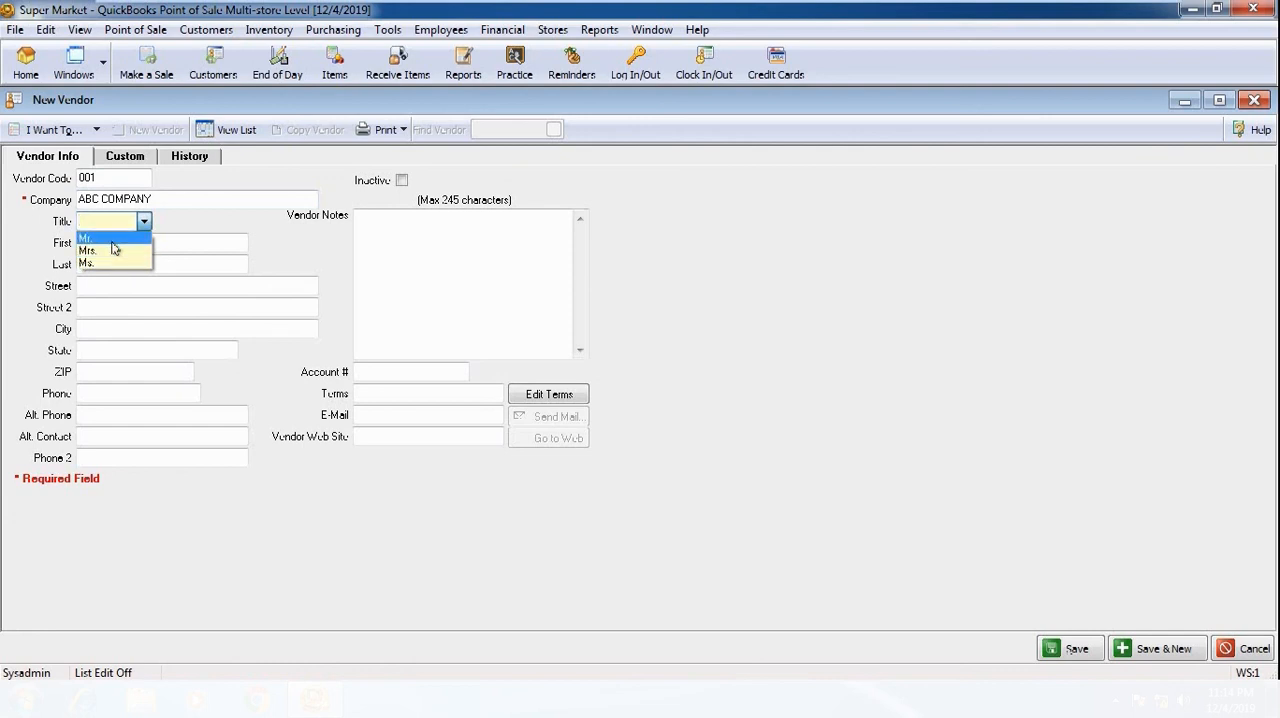
pyautogui.click(100, 238)
pyautogui.click(115, 244)
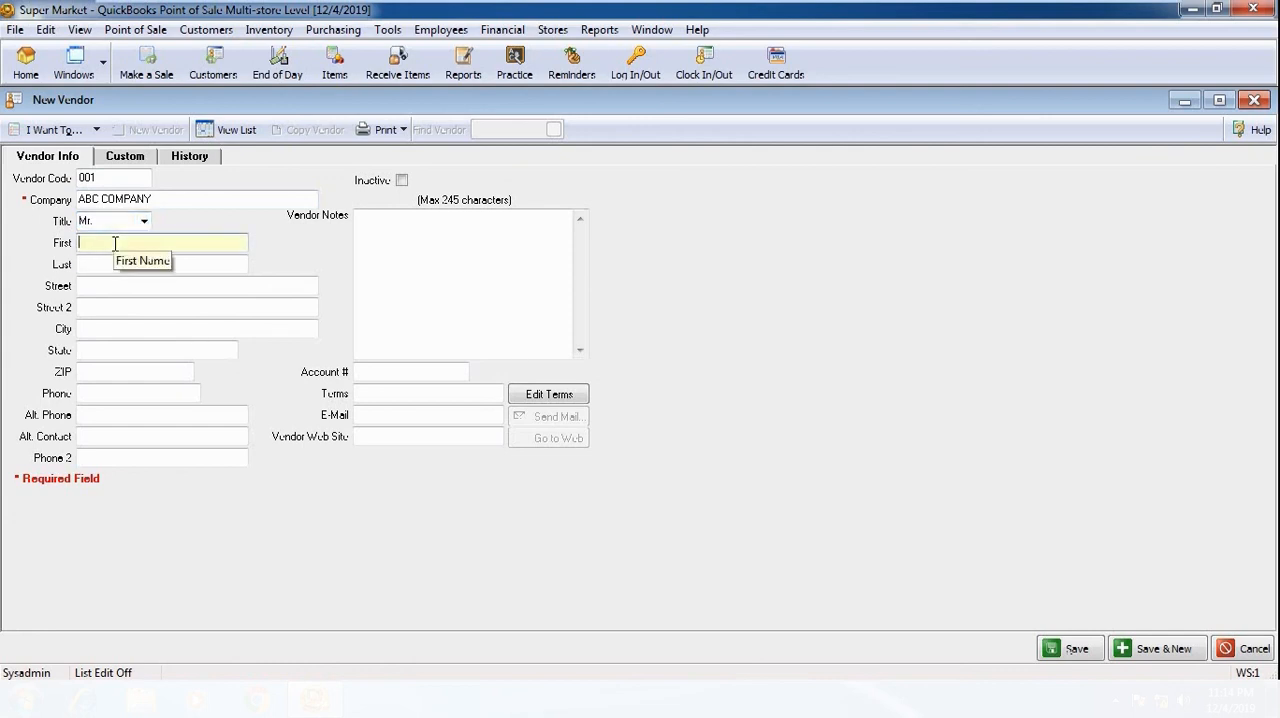
pyautogui.write('ZEESHAN')
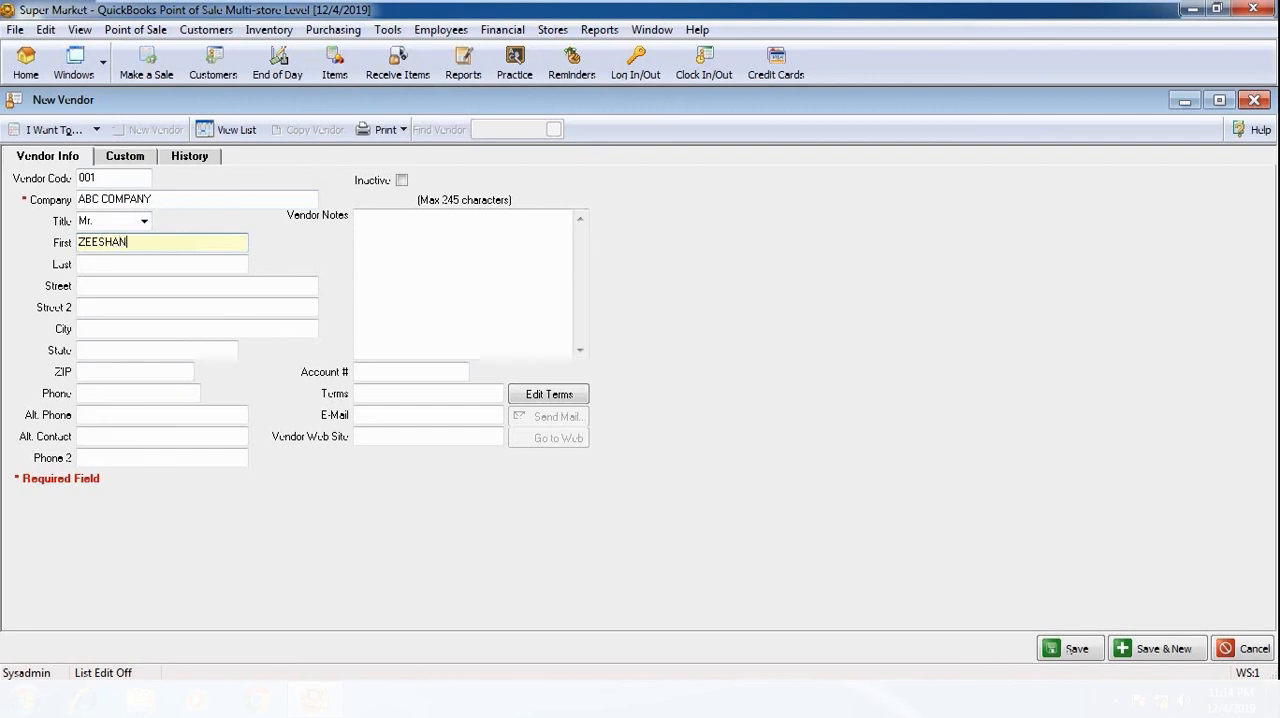
# Step: Review the new vendor's remaining info fields, custom fields and history, ending in the empty vendor notes
pyautogui.click(121, 264)
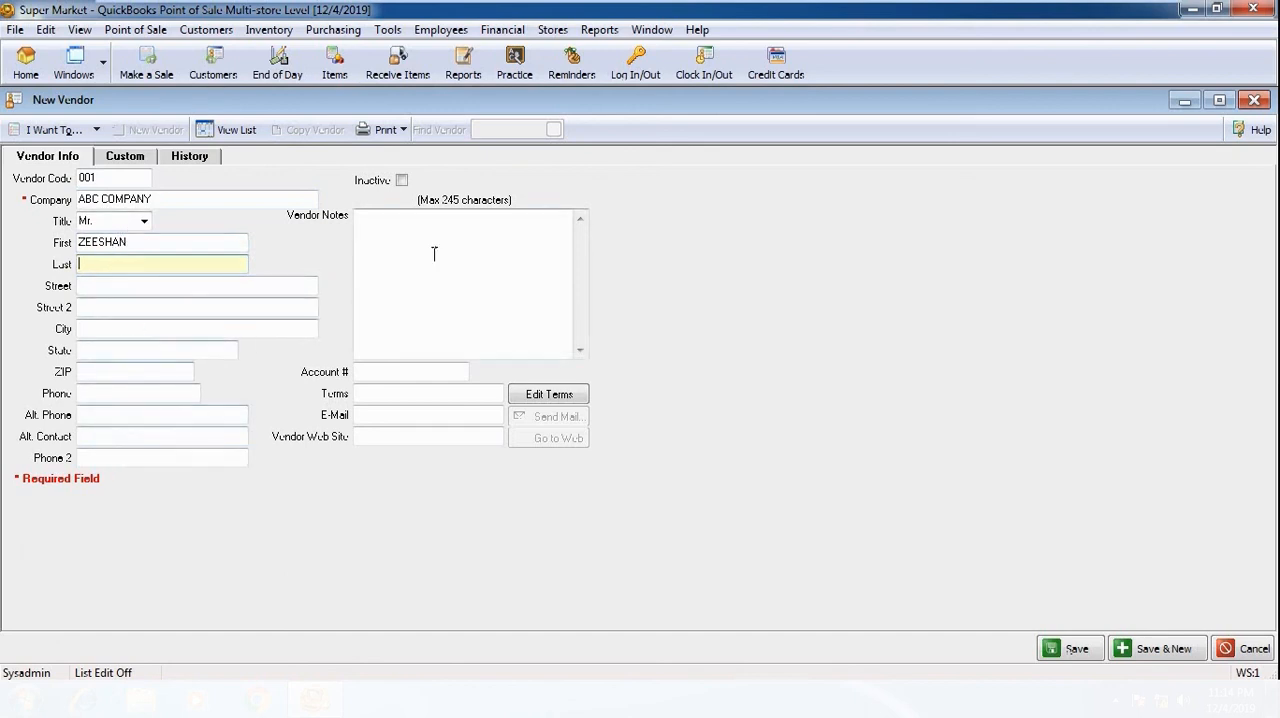
pyautogui.click(379, 372)
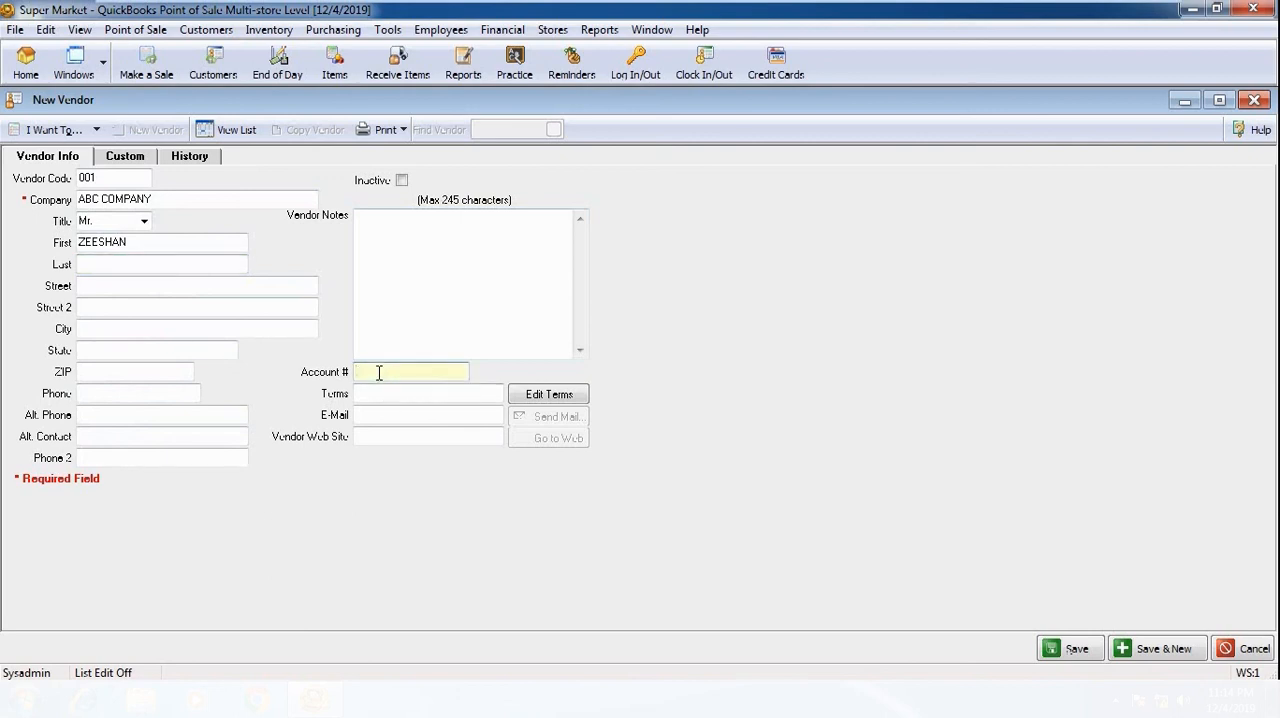
pyautogui.click(125, 156)
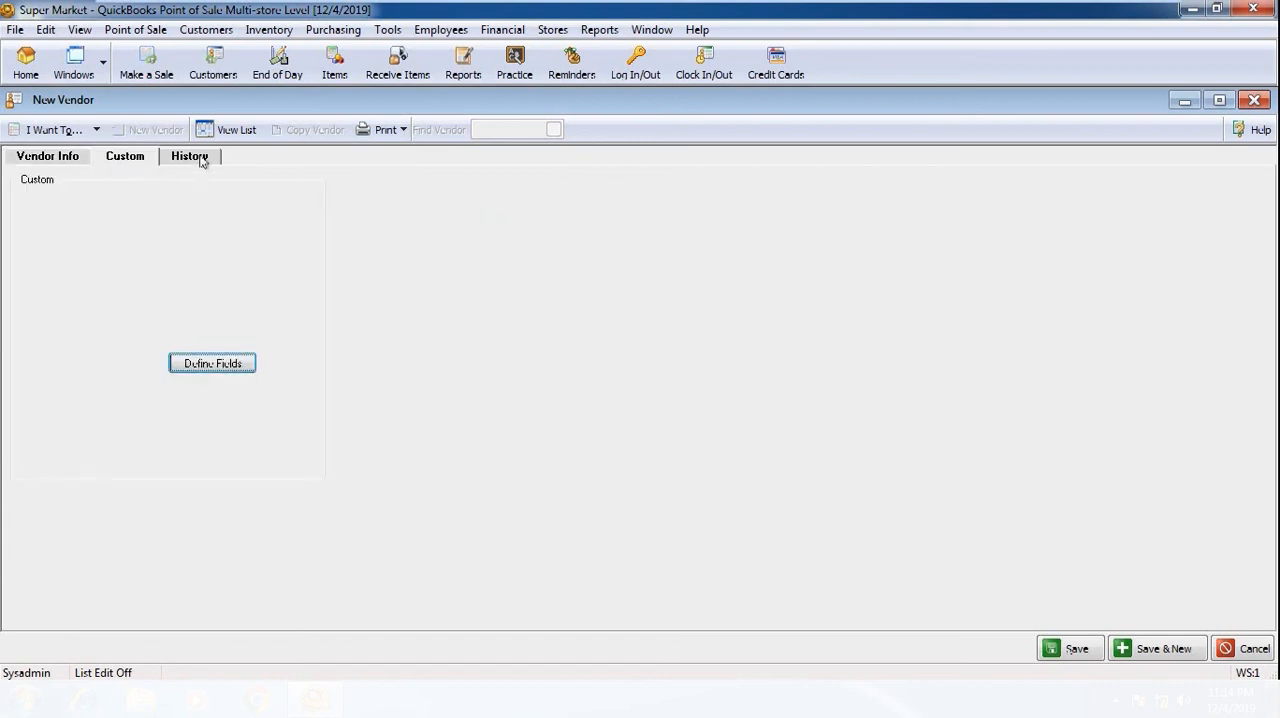
pyautogui.click(203, 162)
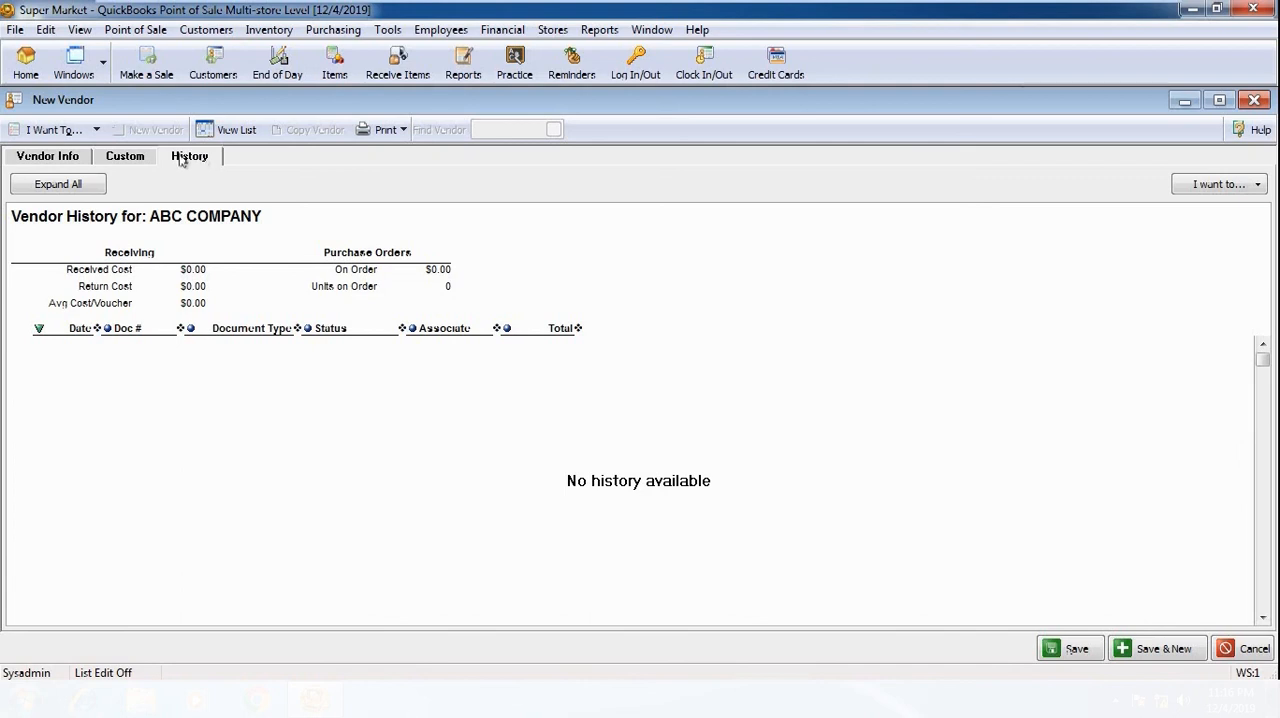
pyautogui.click(66, 160)
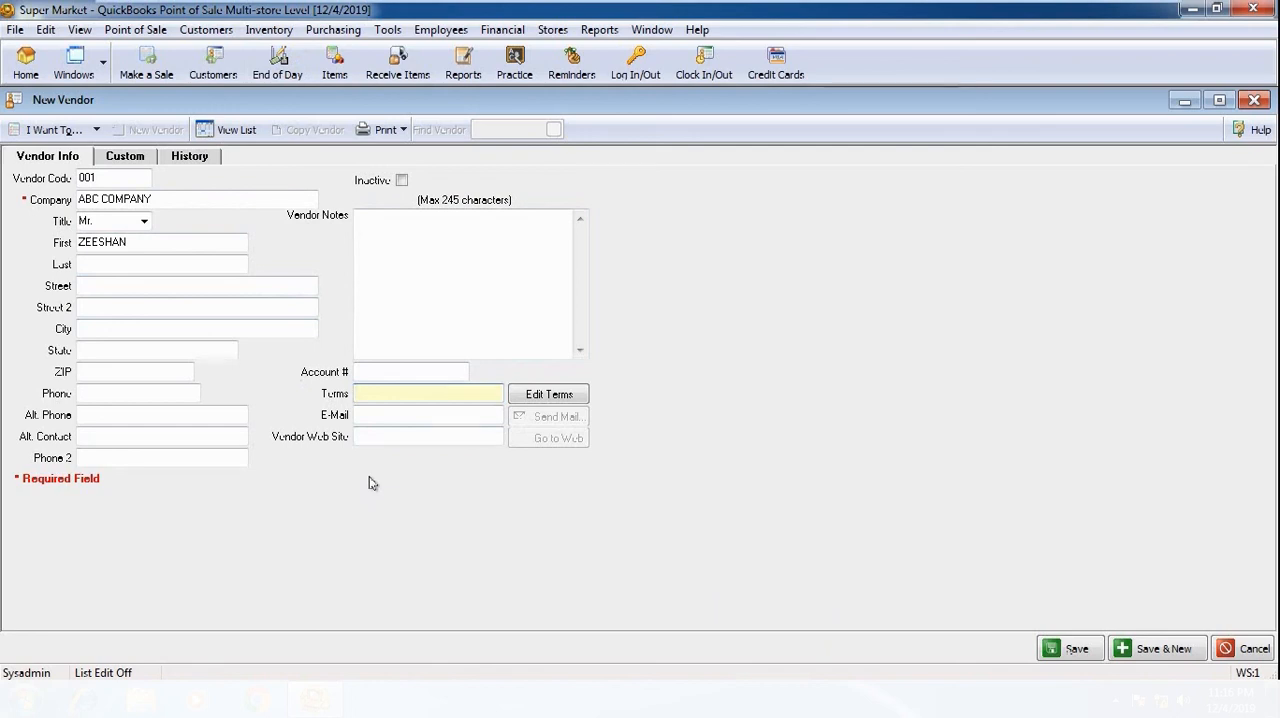
pyautogui.click(378, 250)
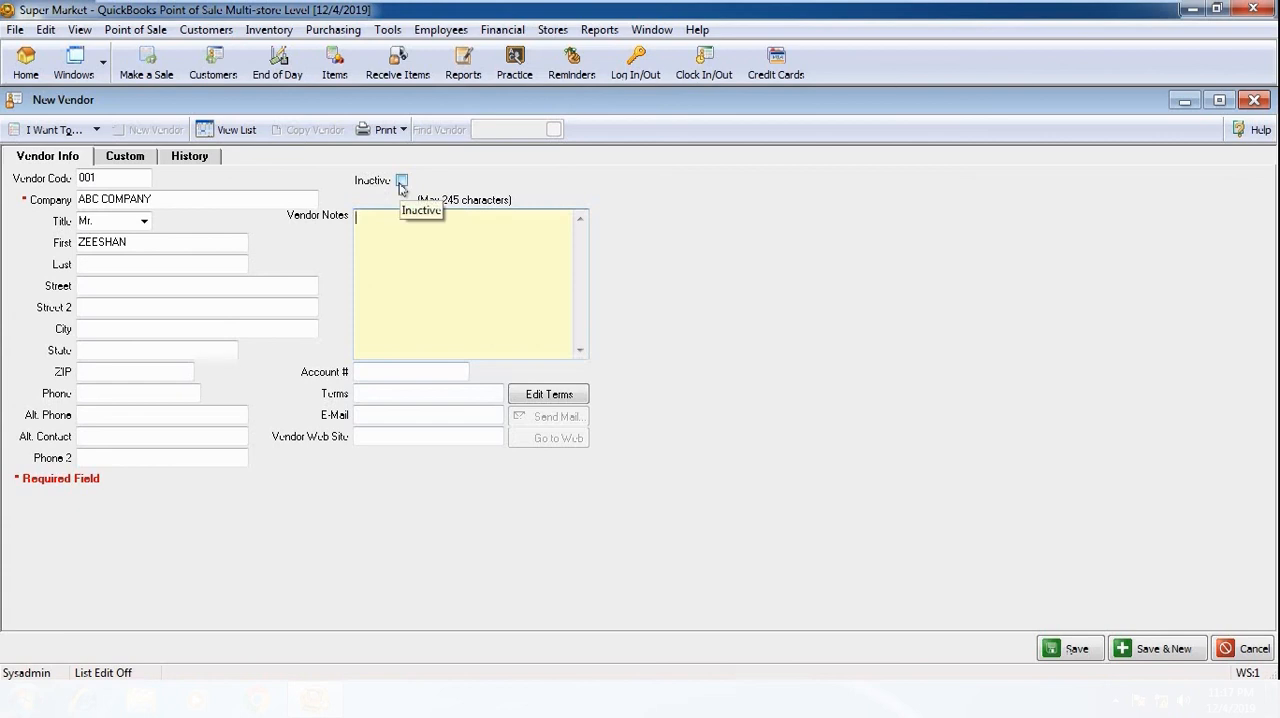
# Step: Save the new ABC COMPANY vendor, and open the System vendor's record for editing, closing it without changes
pyautogui.click(1080, 657)
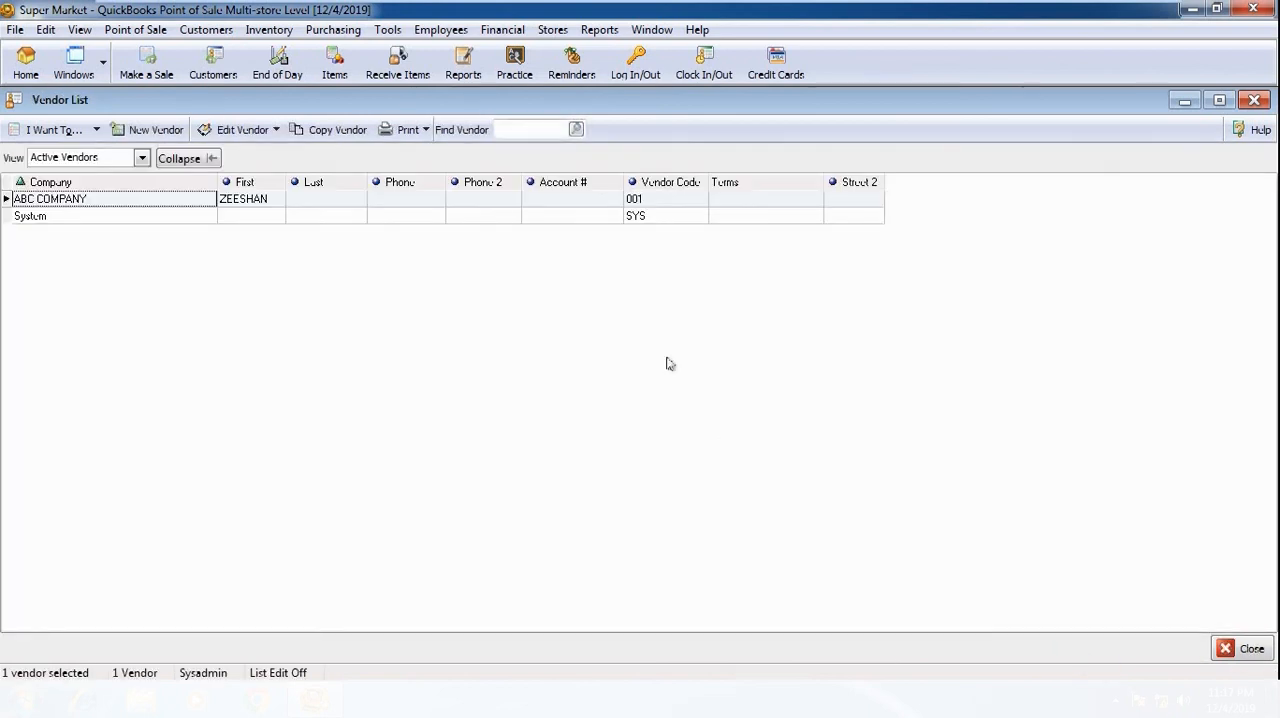
pyautogui.click(231, 218)
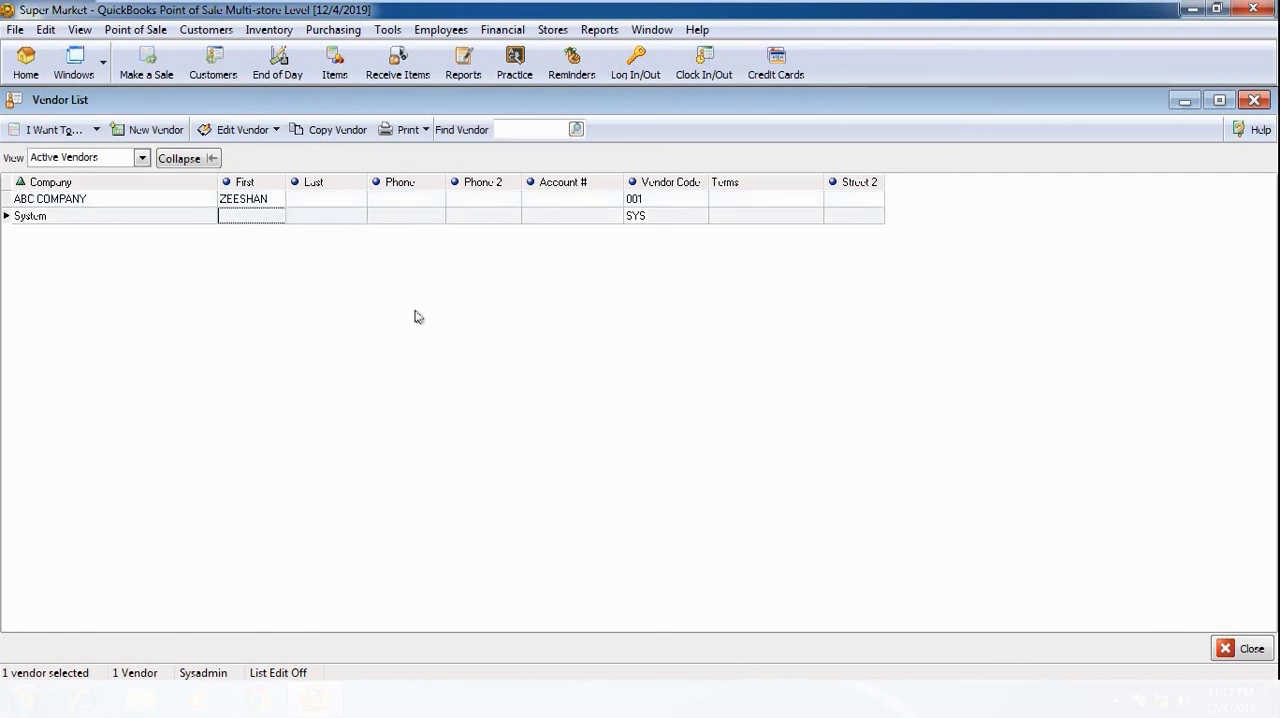
pyautogui.click(300, 216)
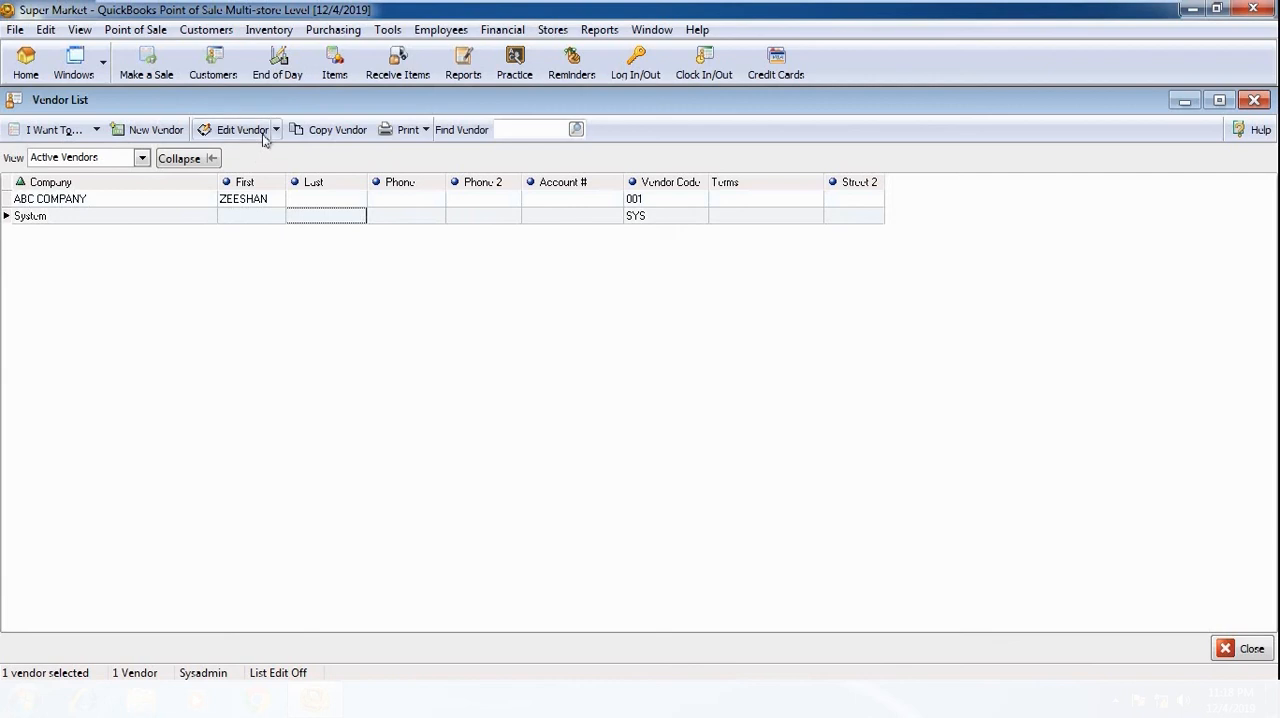
pyautogui.click(252, 132)
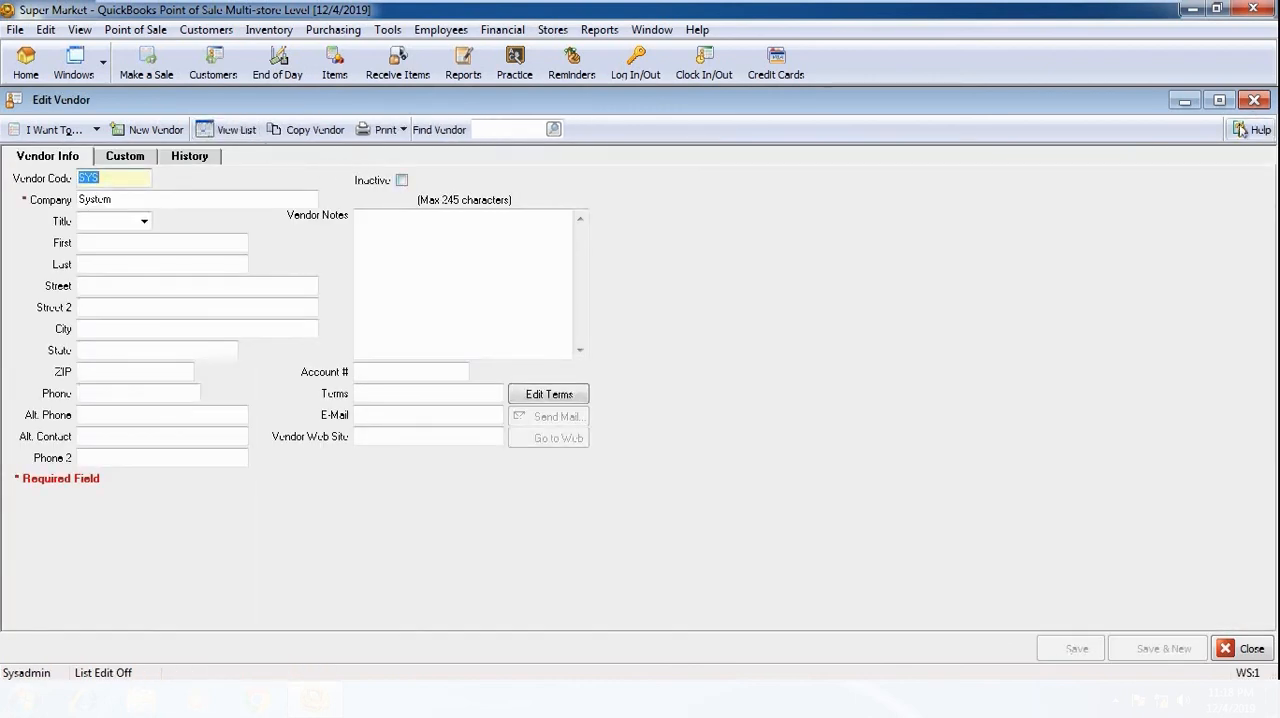
pyautogui.click(1252, 648)
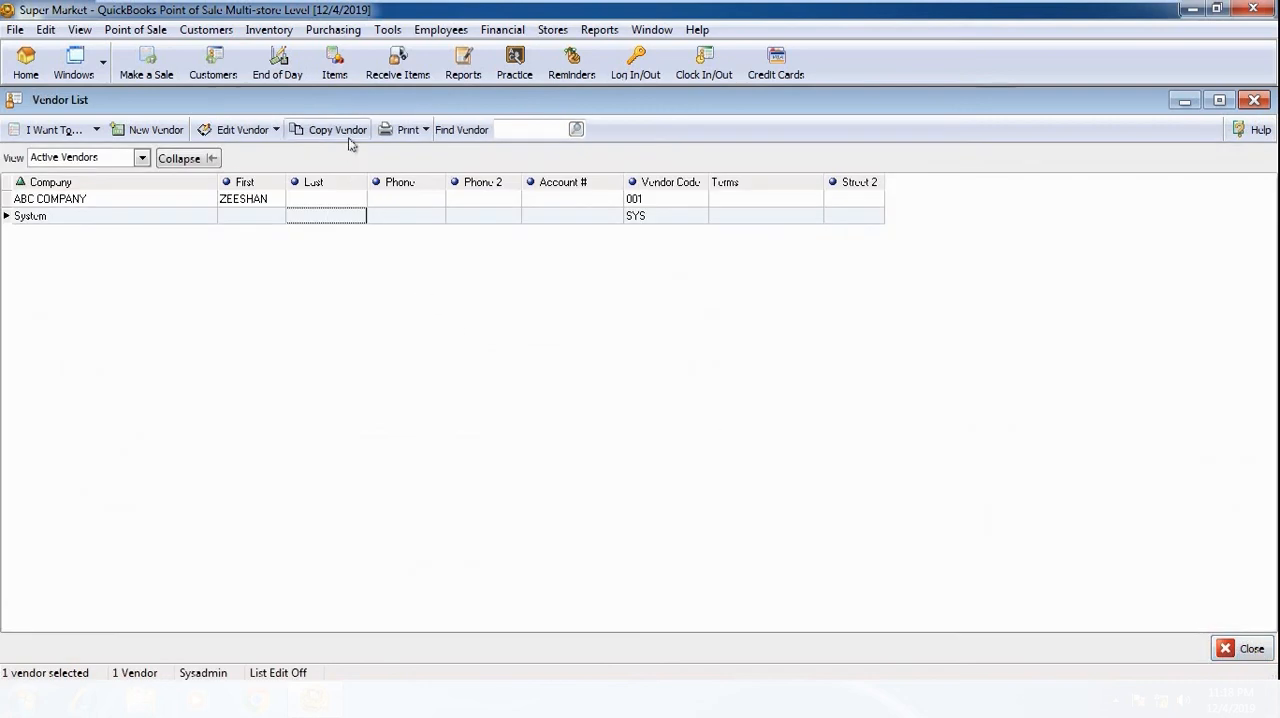
# Step: Select the ABC COMPANY vendor and view the Vendor List's print choices, closing them without printing
pyautogui.click(333, 201)
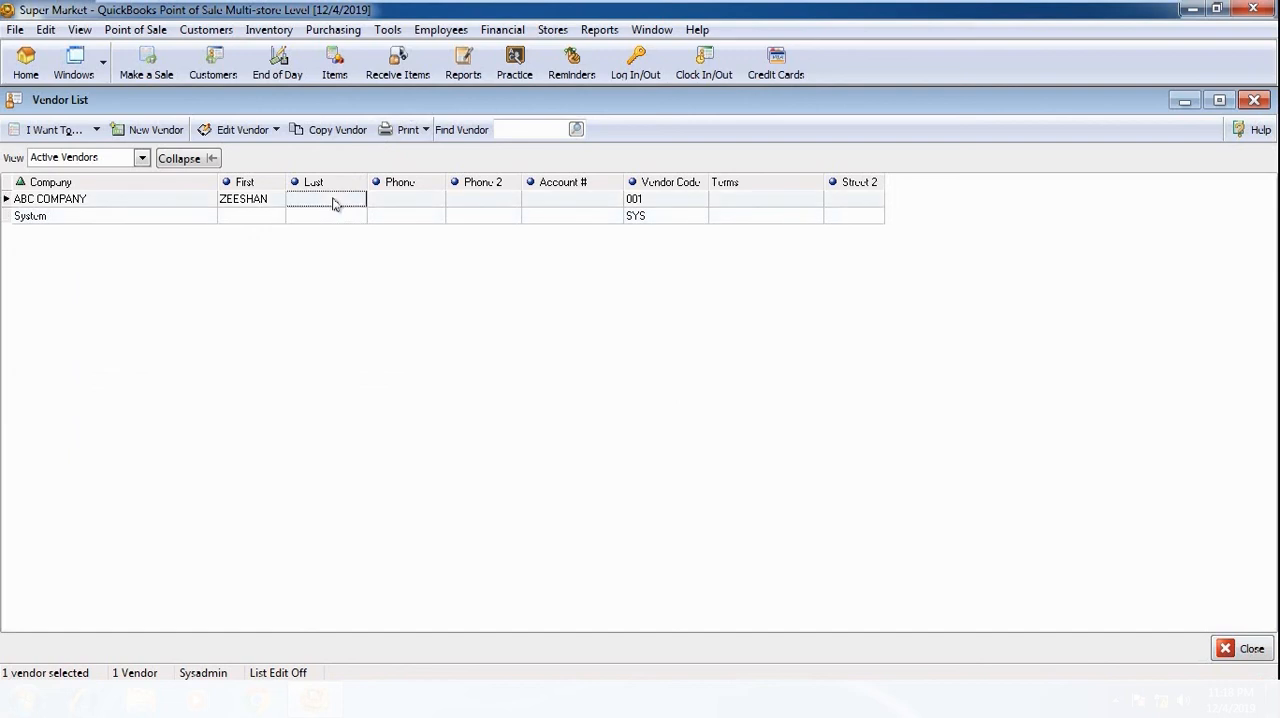
pyautogui.click(419, 130)
pyautogui.click(436, 157)
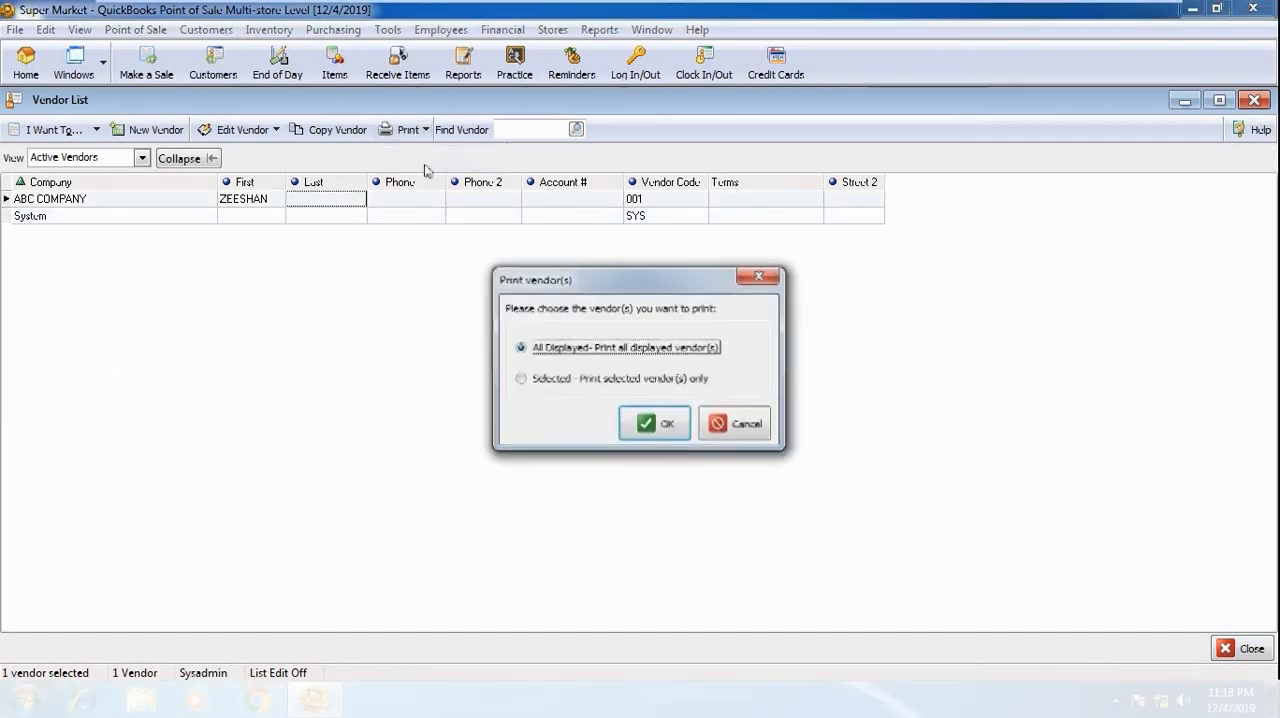
pyautogui.click(760, 276)
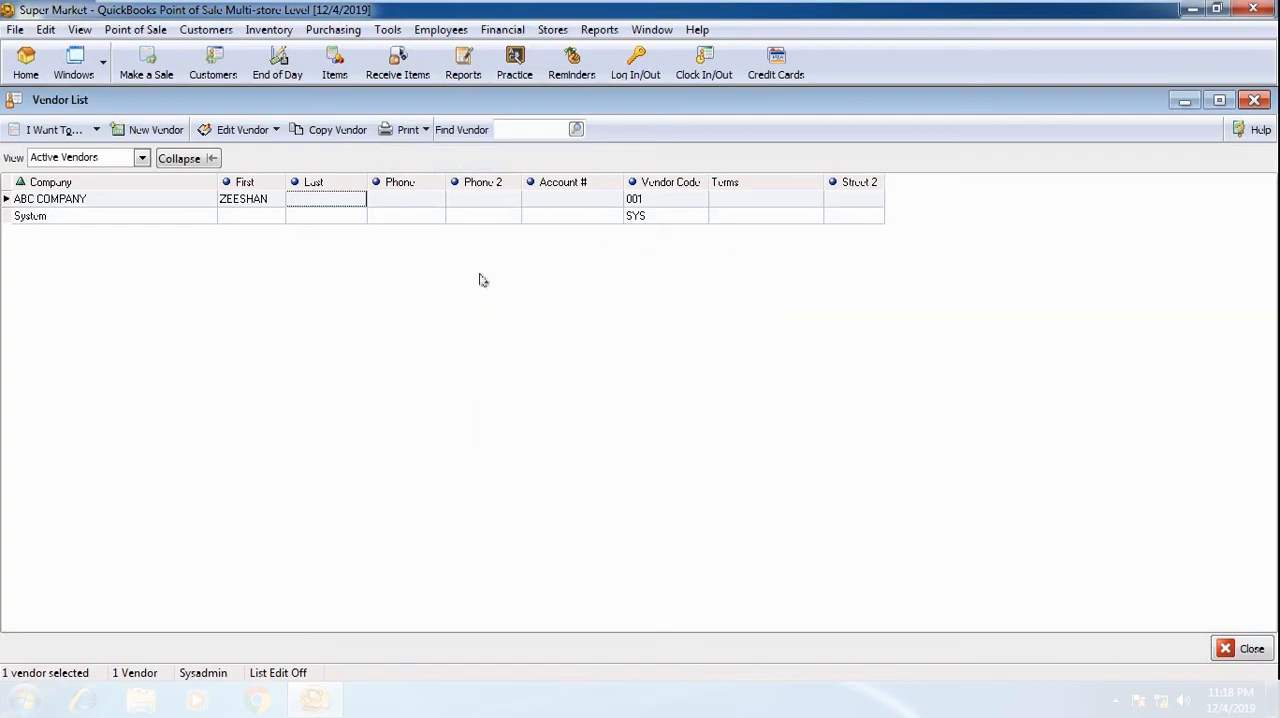